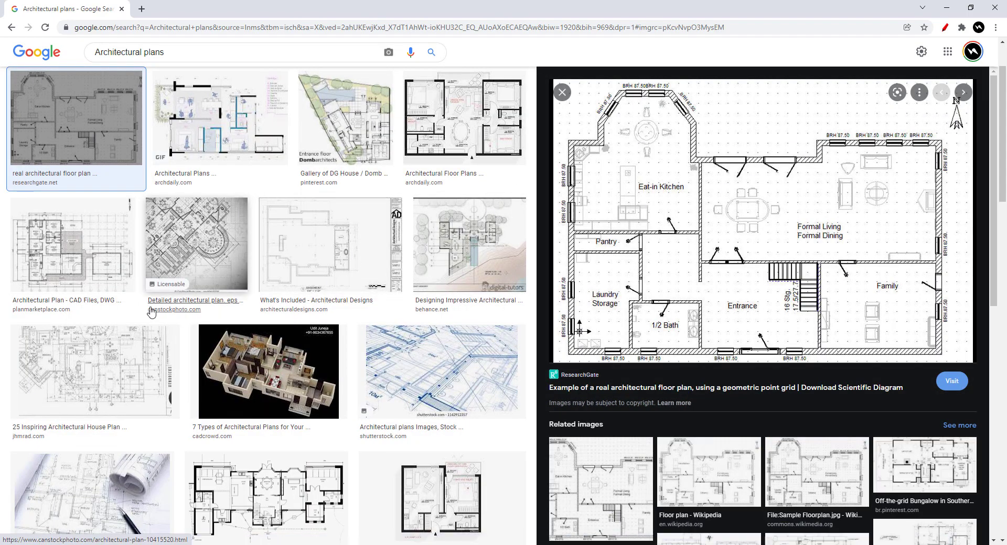
pyautogui.click(94, 251)
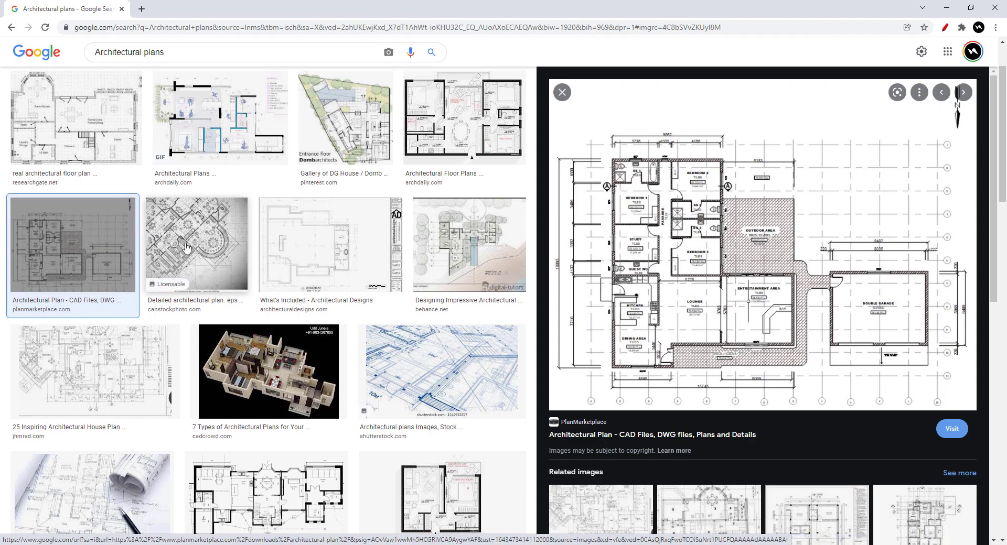
pyautogui.click(311, 264)
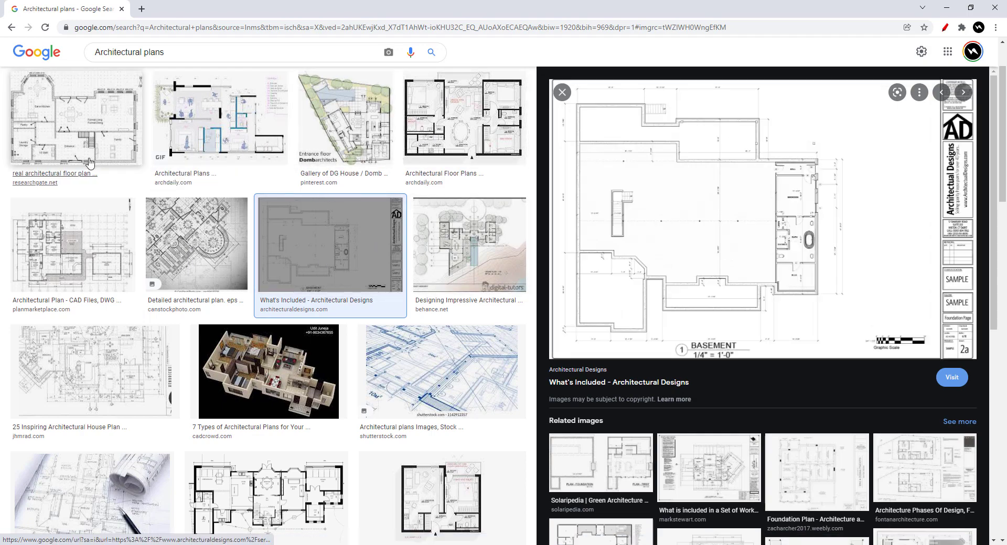
pyautogui.click(76, 118)
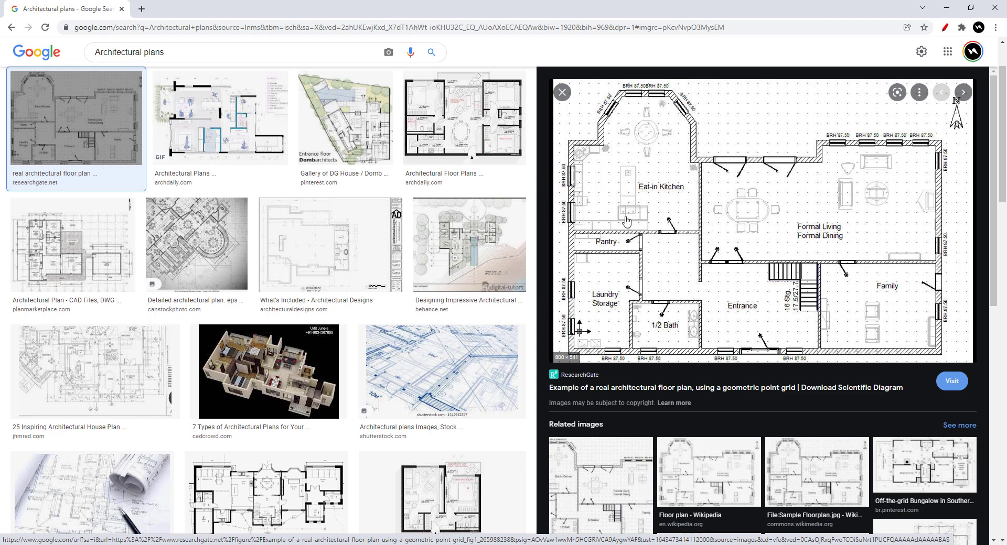
pyautogui.moveTo(649, 544)
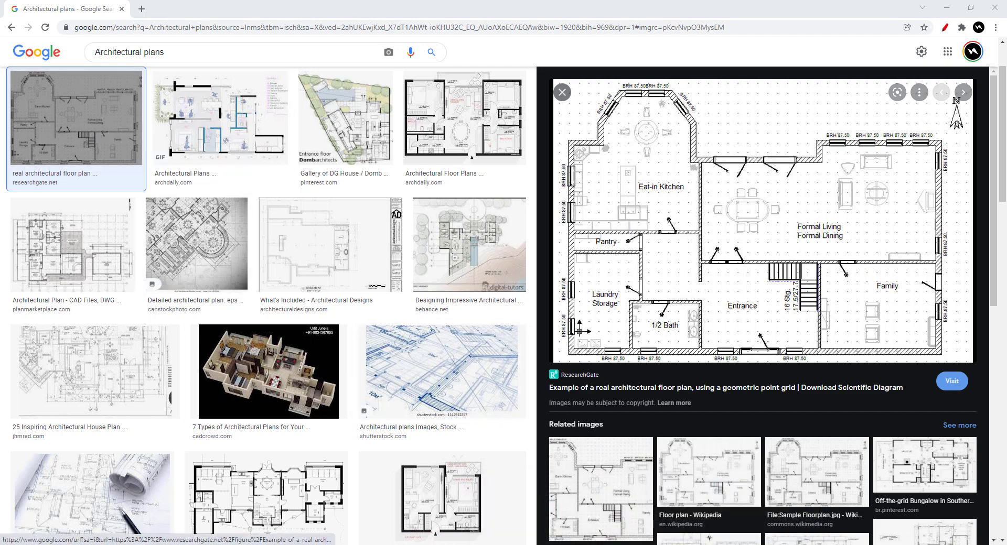
# Switch the camera viewport to a Top view and maximize it full-size
pyautogui.click(530, 504)
pyautogui.rightClick(567, 214)
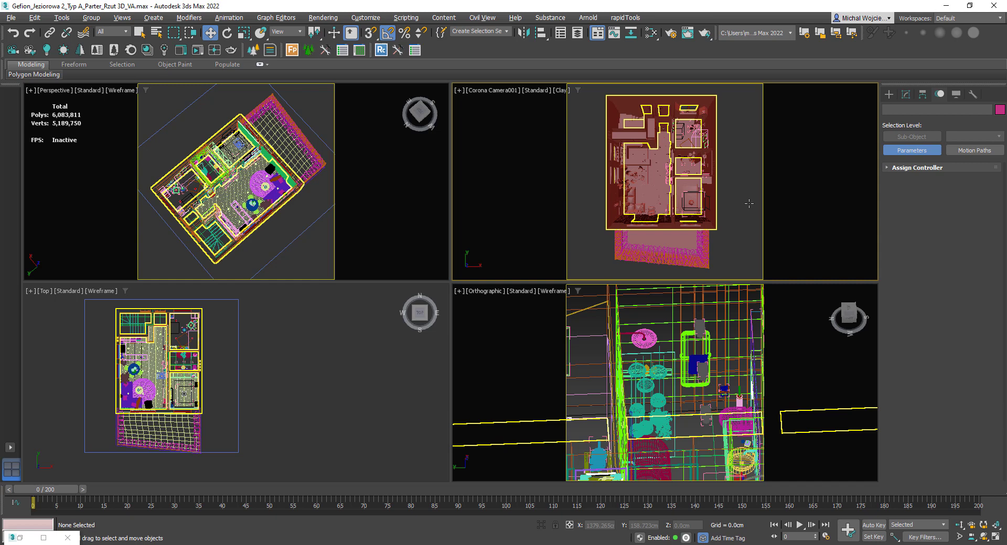
pyautogui.press('t')
pyautogui.scroll(7, 670, 186)
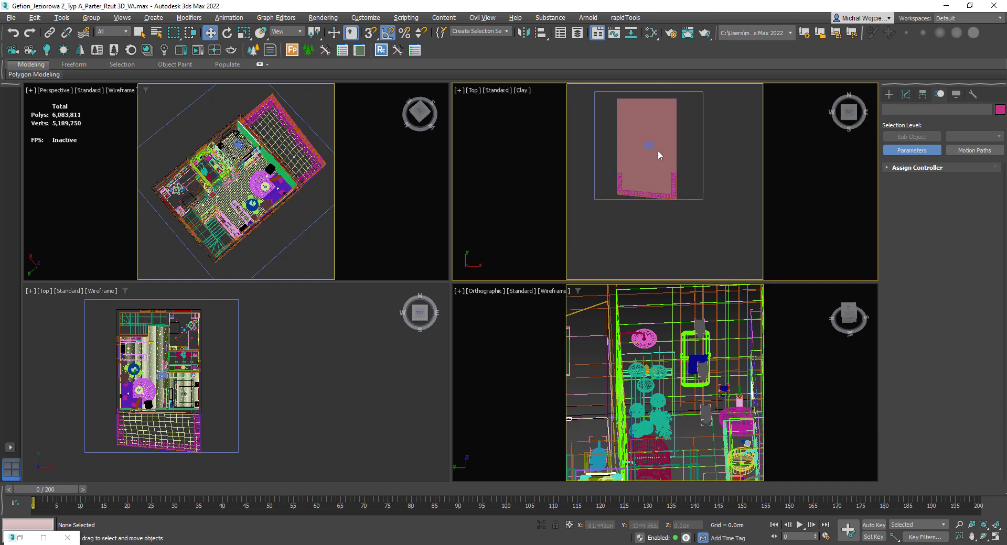
pyautogui.hotkey('alt', 'w')
# Centre the building in wireframe shading, then go back to the floor plan images
pyautogui.moveTo(646, 171); pyautogui.dragTo(674, 255, button='middle')
pyautogui.press('F3')
pyautogui.press('F3')
pyautogui.press('F4')
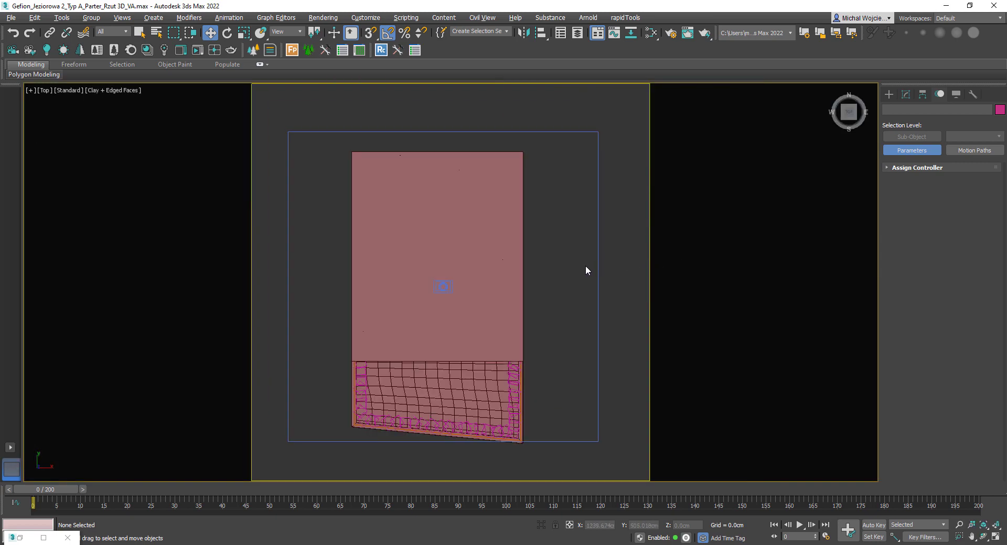
pyautogui.press('F3')
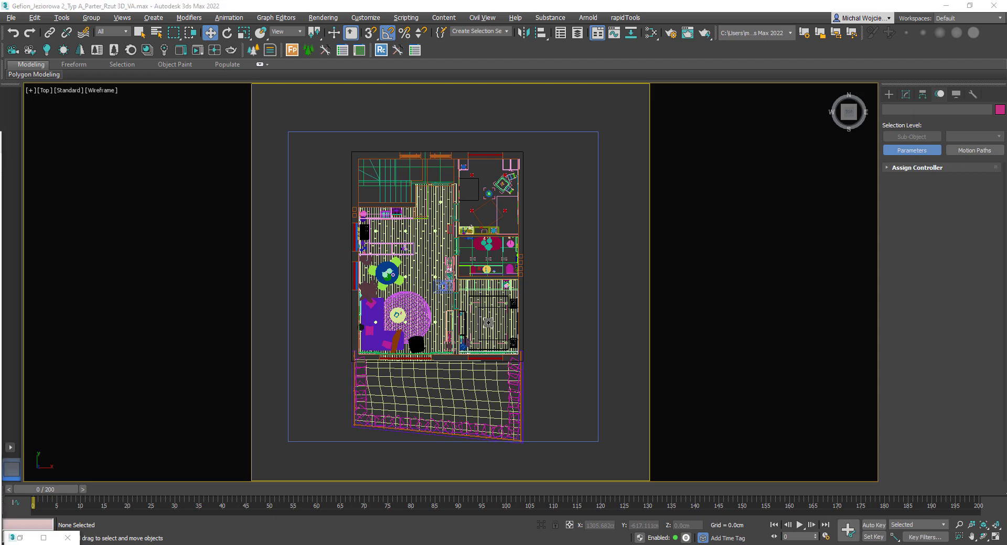
pyautogui.hotkey('alt', 'Tab')
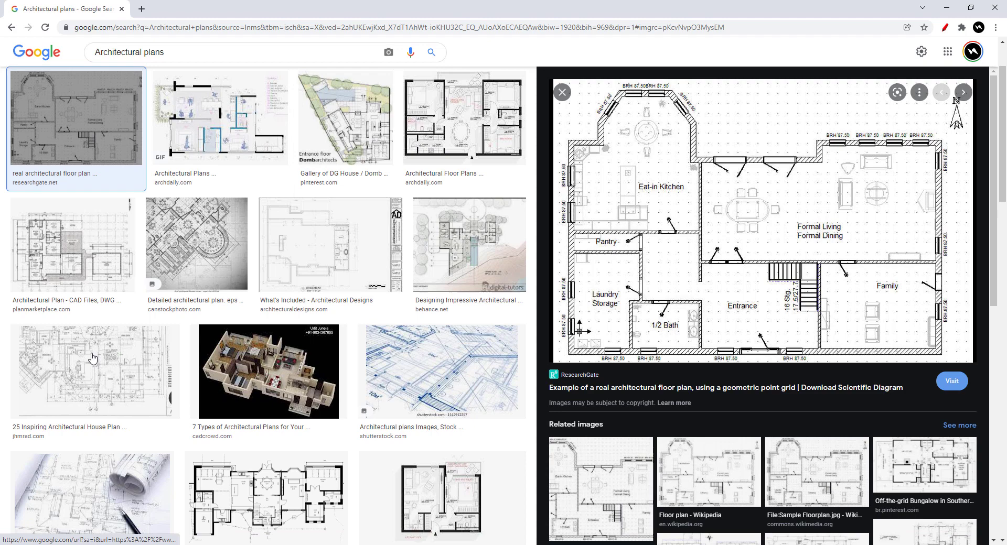
# Preview the PlanMarketplace CAD floor plan and mark its rooms with red pen lines
pyautogui.click(126, 241)
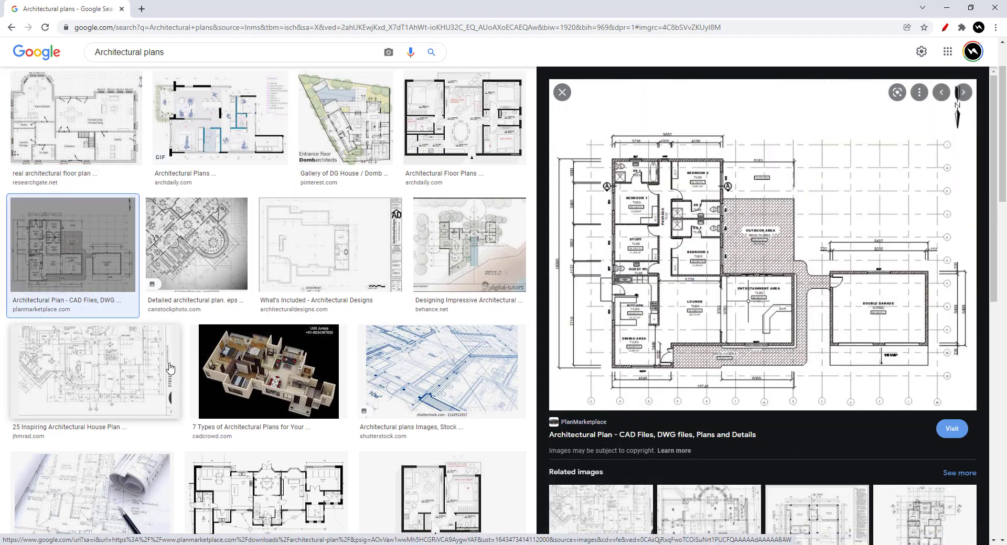
pyautogui.scroll(-3, 170, 369)
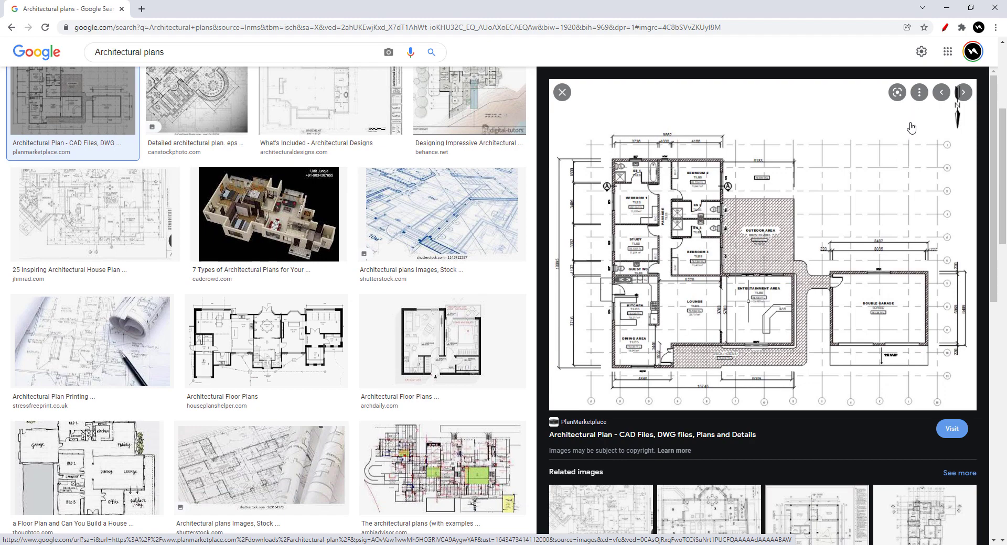
pyautogui.click(945, 27)
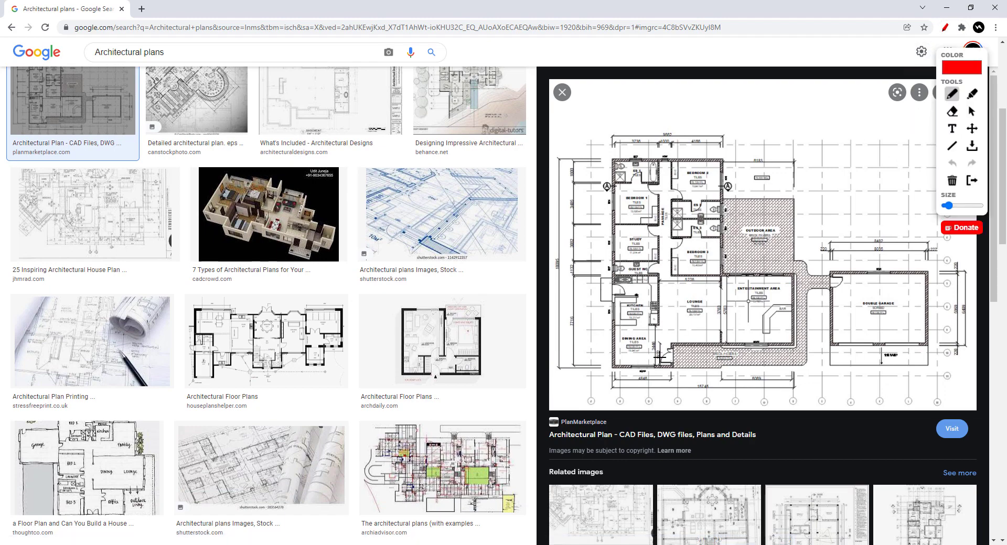
pyautogui.moveTo(673, 341); pyautogui.dragTo(719, 270)
# Draw a long red line across the plan, erase the sketch, and return to 3ds Max
pyautogui.moveTo(613, 288); pyautogui.dragTo(737, 290)
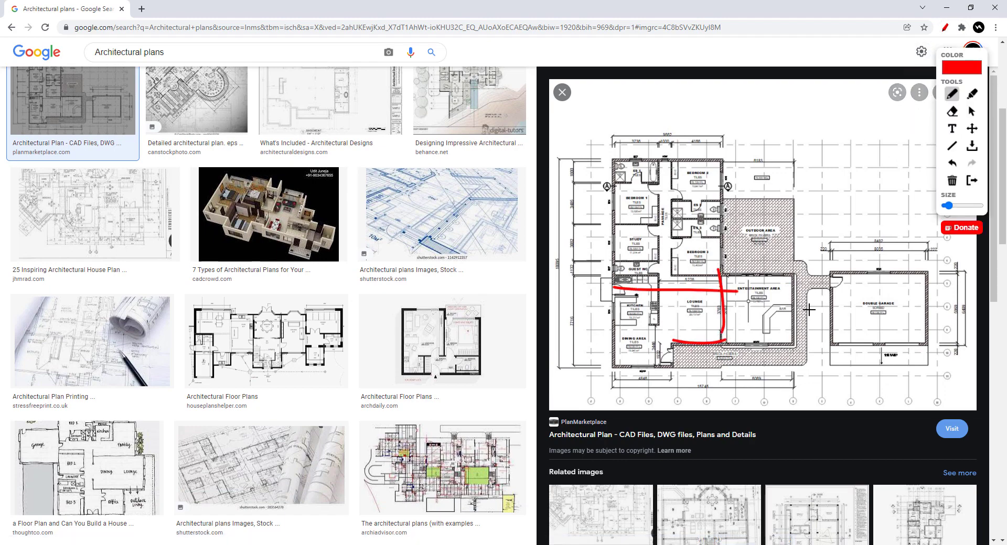
pyautogui.click(972, 180)
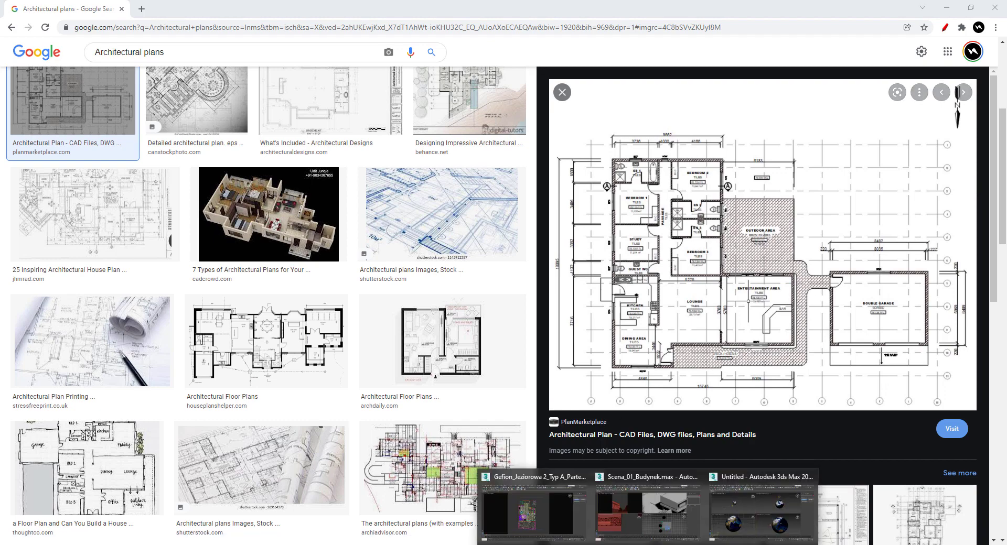
pyautogui.click(542, 526)
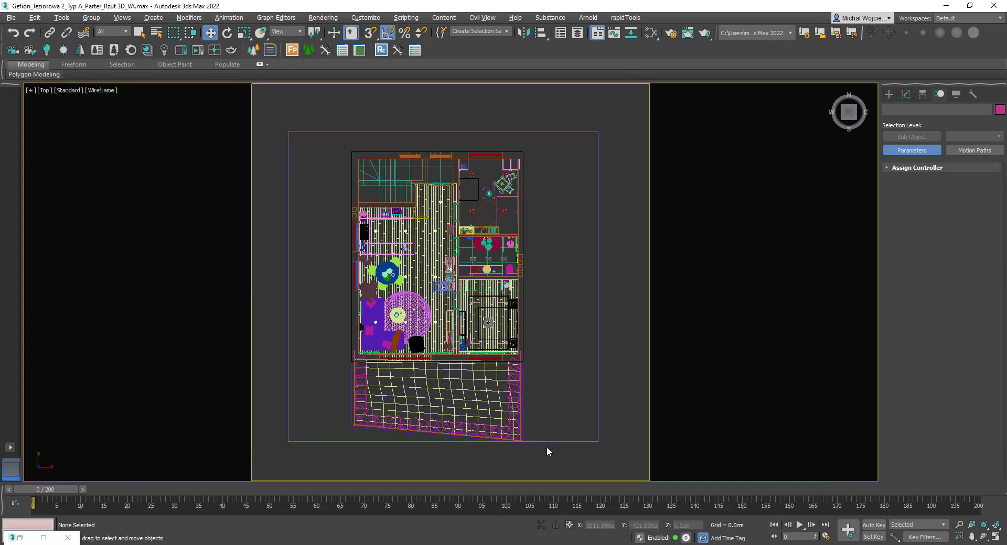
# Clear the floor plan selection and show the Systems list in the Create panel
pyautogui.moveTo(549, 456); pyautogui.dragTo(332, 136)
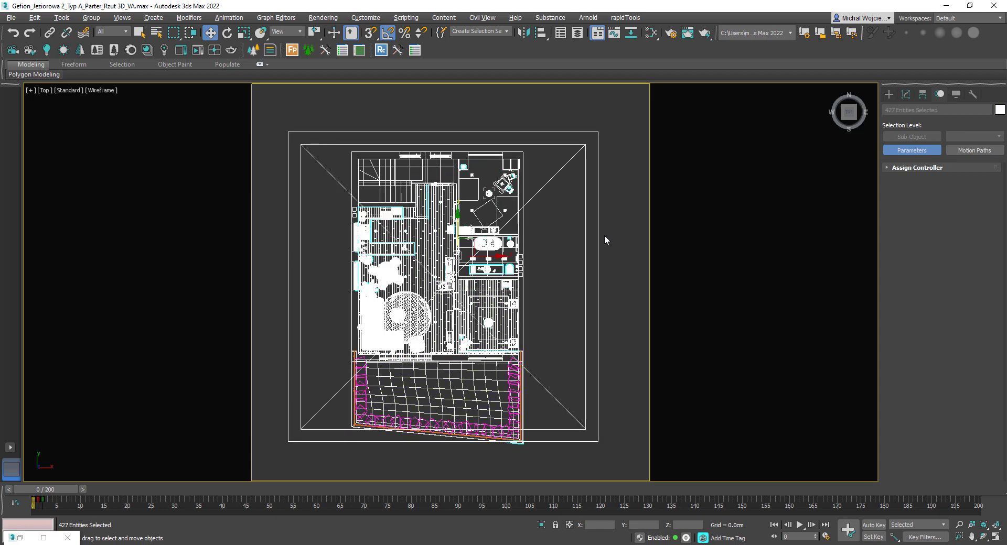
pyautogui.click(605, 236)
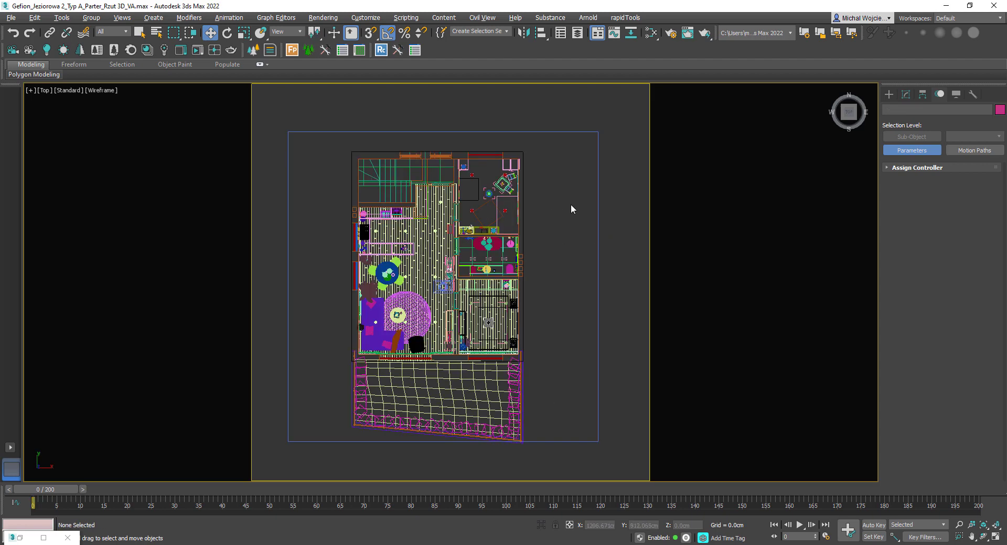
pyautogui.click(889, 94)
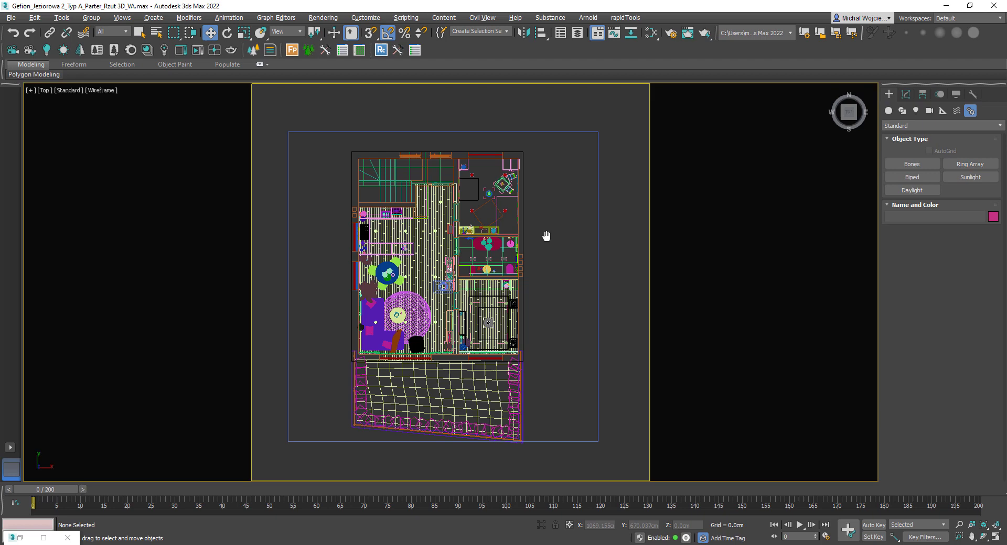
# Pan the floor plan down-left to free space and activate the Daylight tool
pyautogui.moveTo(546, 234); pyautogui.dragTo(479, 270, button='middle')
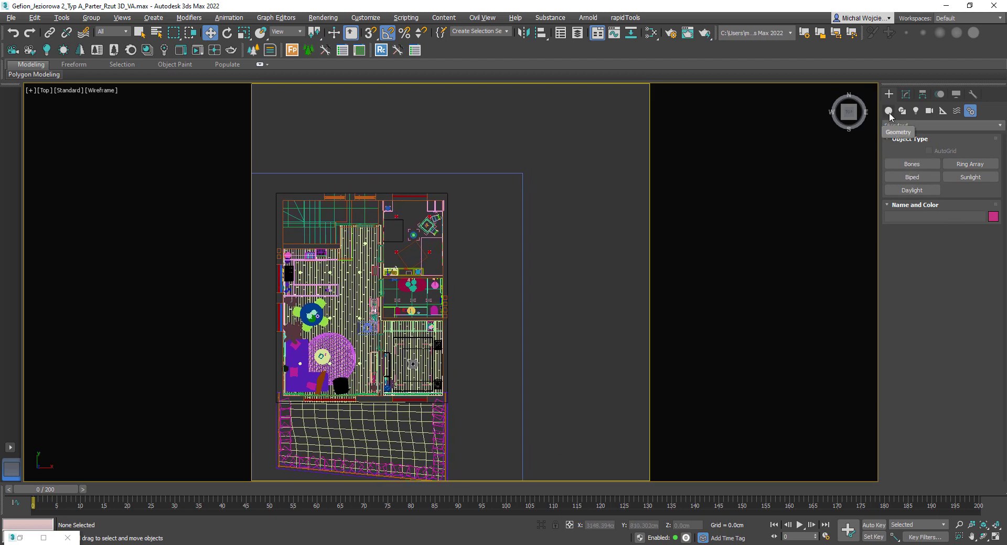
pyautogui.moveTo(604, 247); pyautogui.dragTo(541, 287, button='middle')
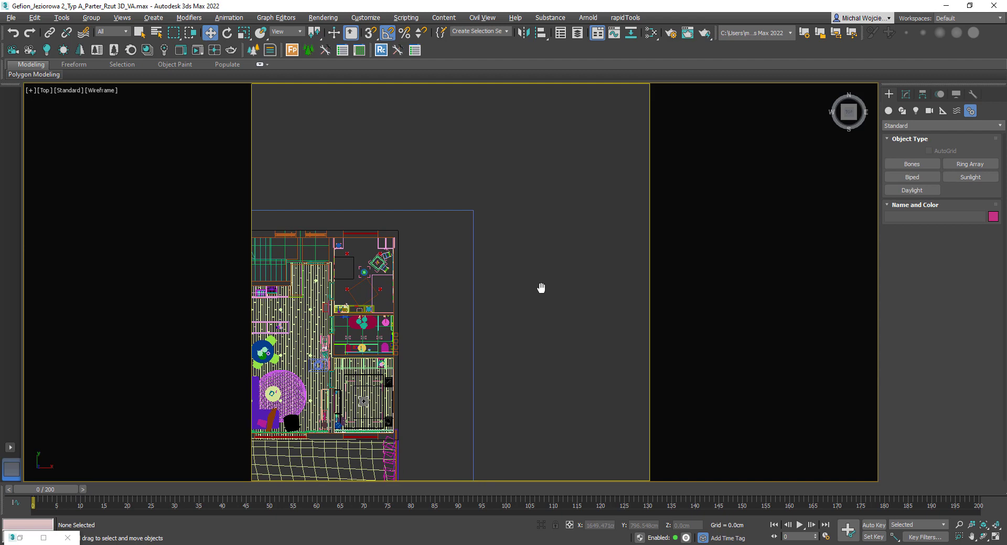
pyautogui.click(898, 191)
pyautogui.click(908, 193)
# Place Daylight001's compass rose upper-right of the floor plan and set the sun's orbital distance
pyautogui.click(924, 192)
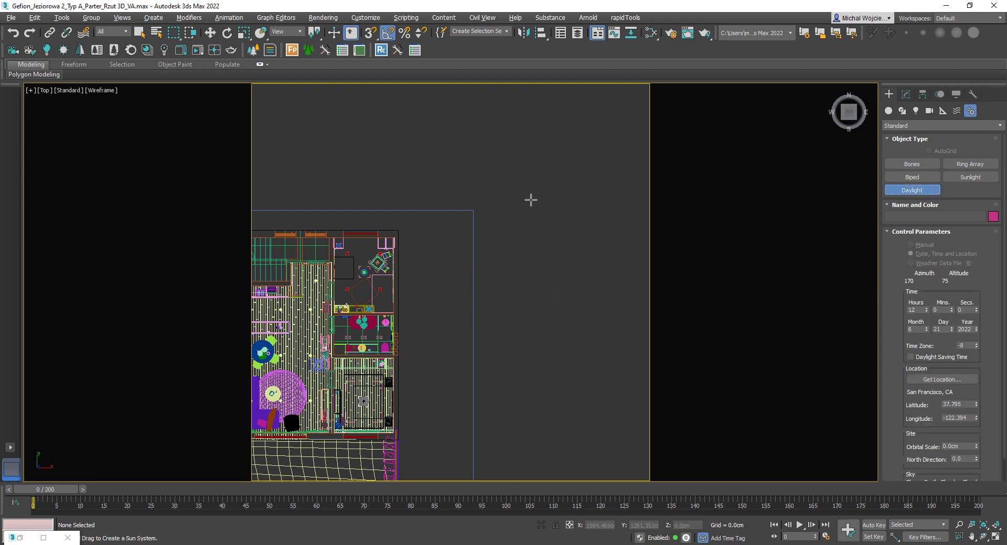
pyautogui.moveTo(532, 199)
pyautogui.mouseDown()
pyautogui.moveTo(542, 189)
pyautogui.moveTo(538, 201)
pyautogui.mouseUp()
pyautogui.click(538, 200)
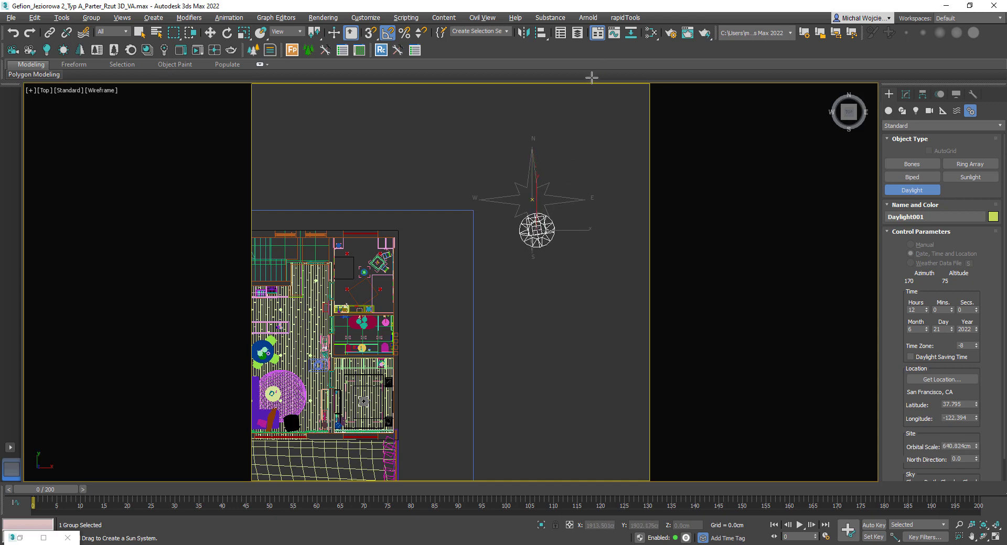
pyautogui.click(576, 217)
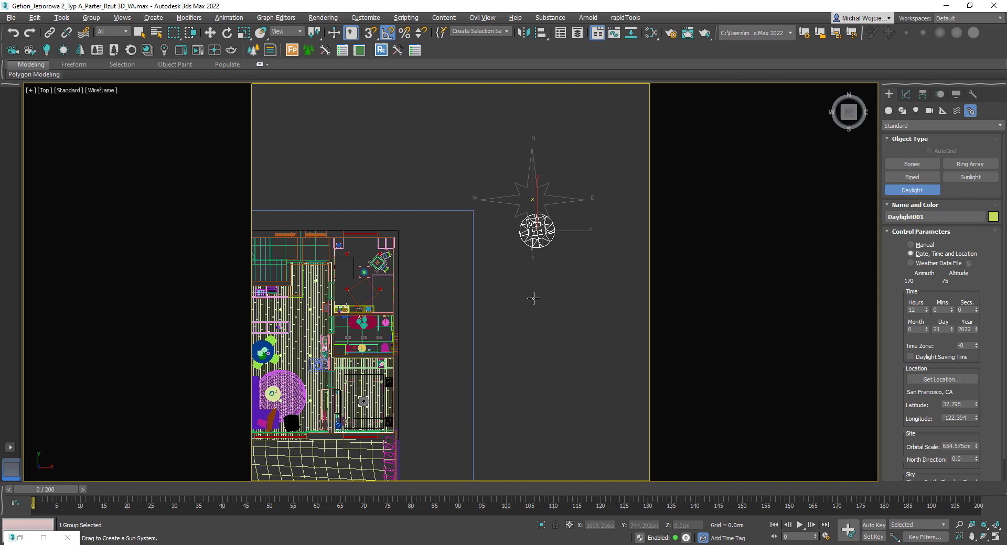
# Select the Compass001 helper and begin rotating it about Z to set north
pyautogui.press('w')
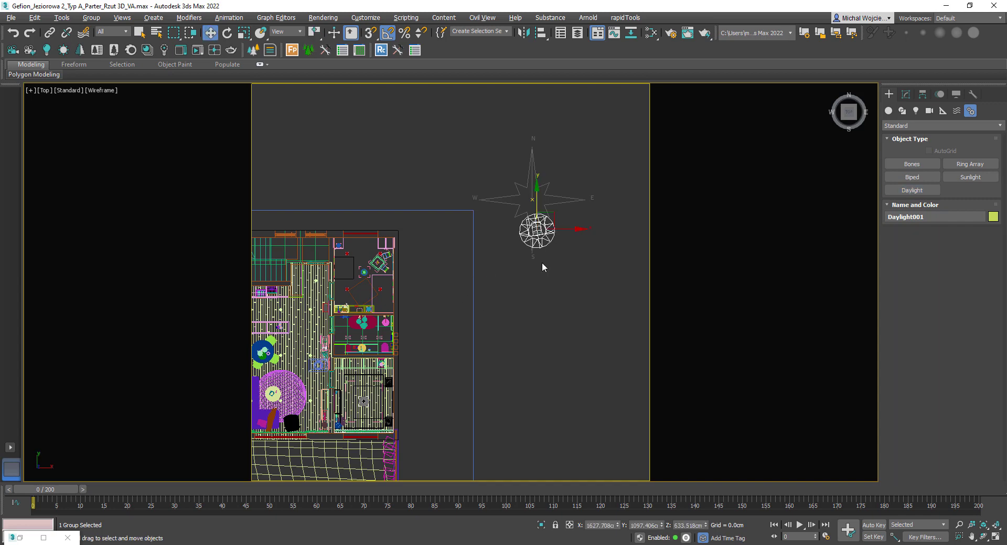
pyautogui.click(512, 186)
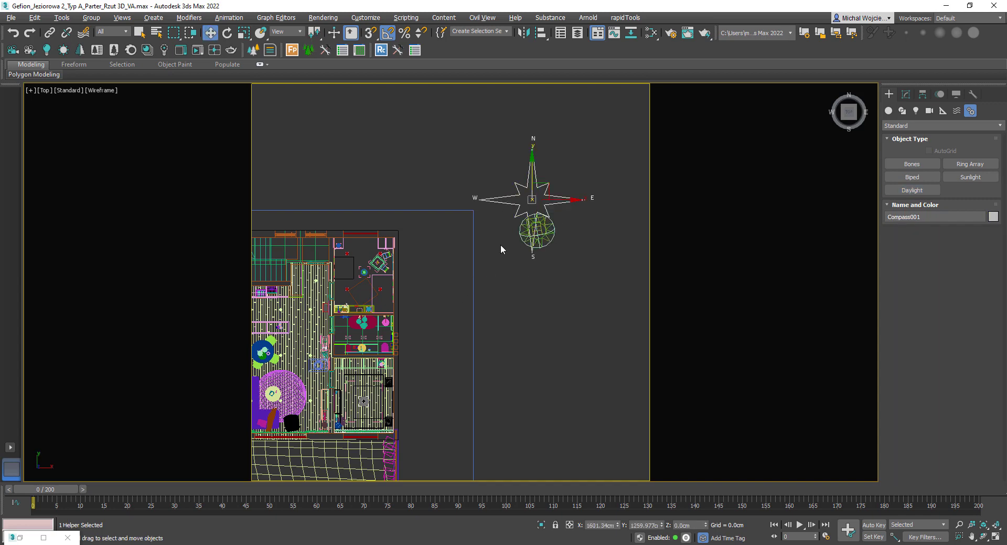
pyautogui.moveTo(484, 251); pyautogui.dragTo(515, 243, button='middle')
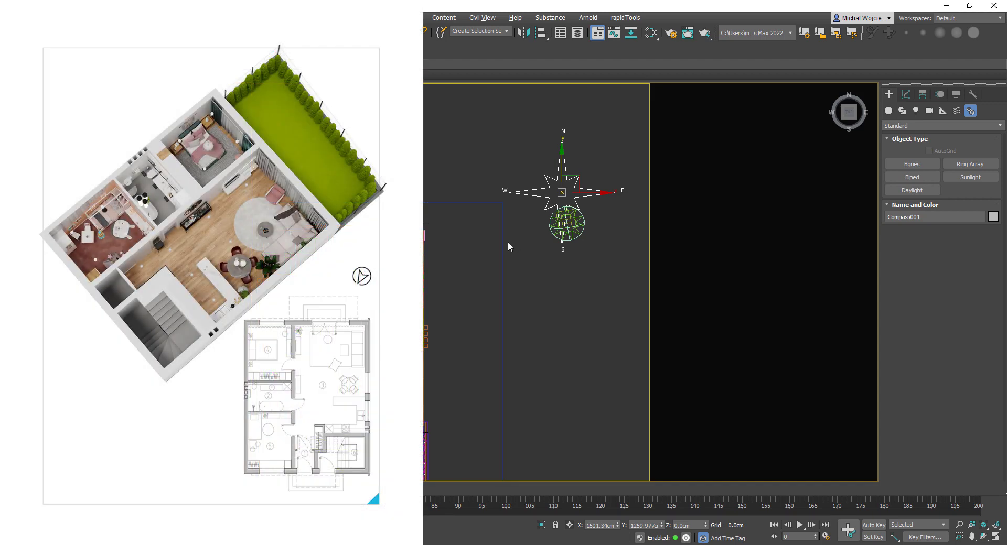
pyautogui.press('e')
pyautogui.moveTo(579, 157)
pyautogui.mouseDown()
pyautogui.moveTo(605, 163)
pyautogui.moveTo(597, 161)
pyautogui.mouseUp()
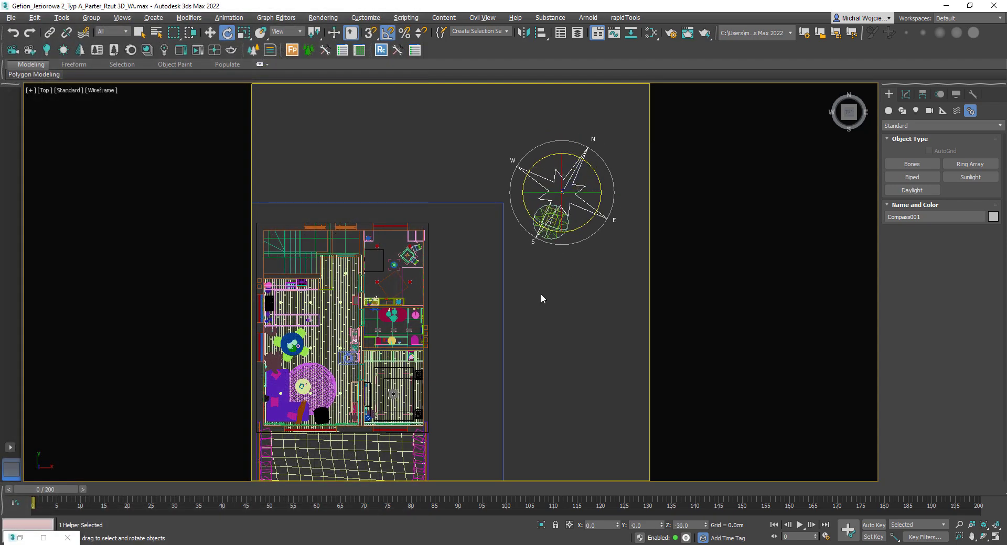
pyautogui.scroll(-2, 478, 315)
pyautogui.moveTo(476, 304); pyautogui.dragTo(538, 167, button='middle')
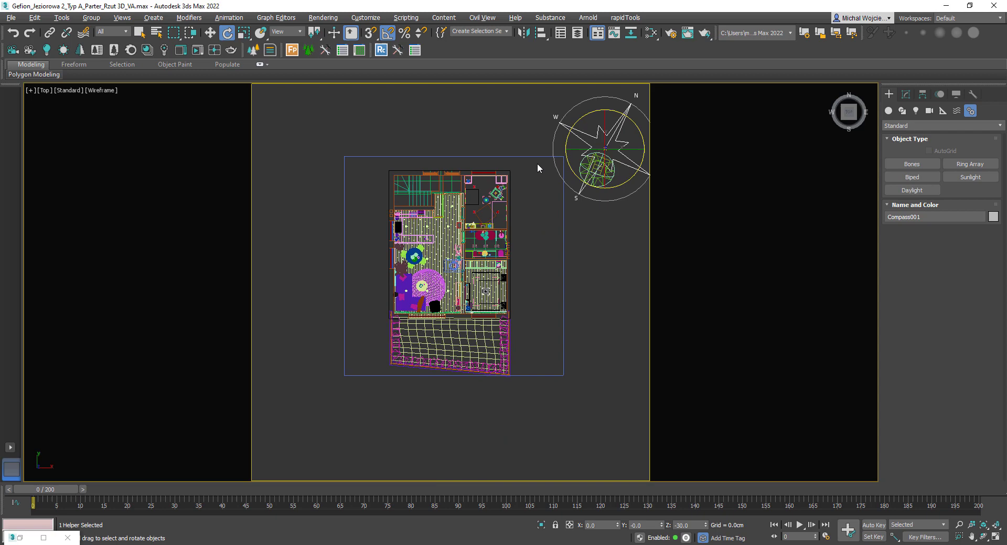
# Reframe the view and finish rotating the compass to -35° about Z
pyautogui.scroll(3, 489, 284)
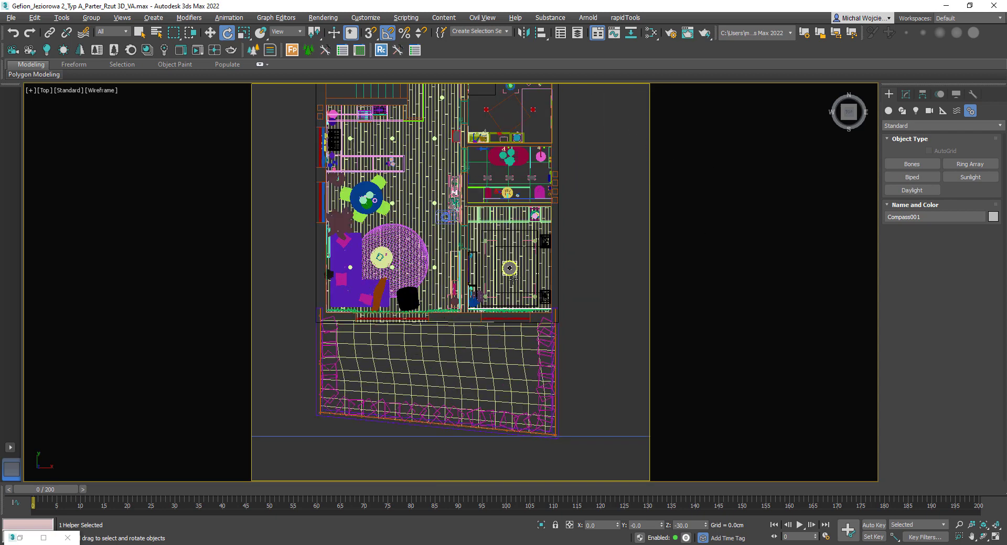
pyautogui.scroll(-1, 508, 278)
pyautogui.moveTo(532, 283); pyautogui.dragTo(510, 314, button='middle')
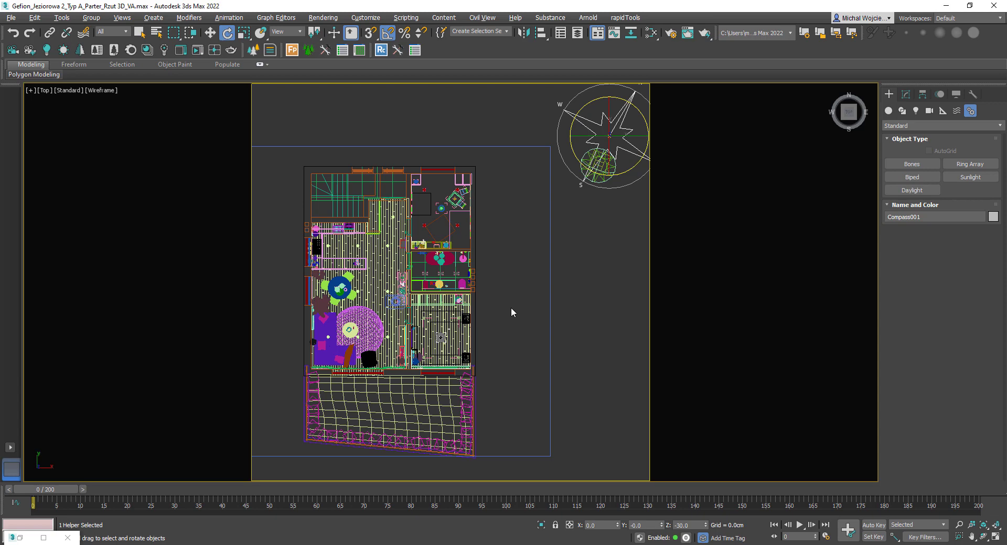
pyautogui.moveTo(543, 259); pyautogui.dragTo(533, 283, button='middle')
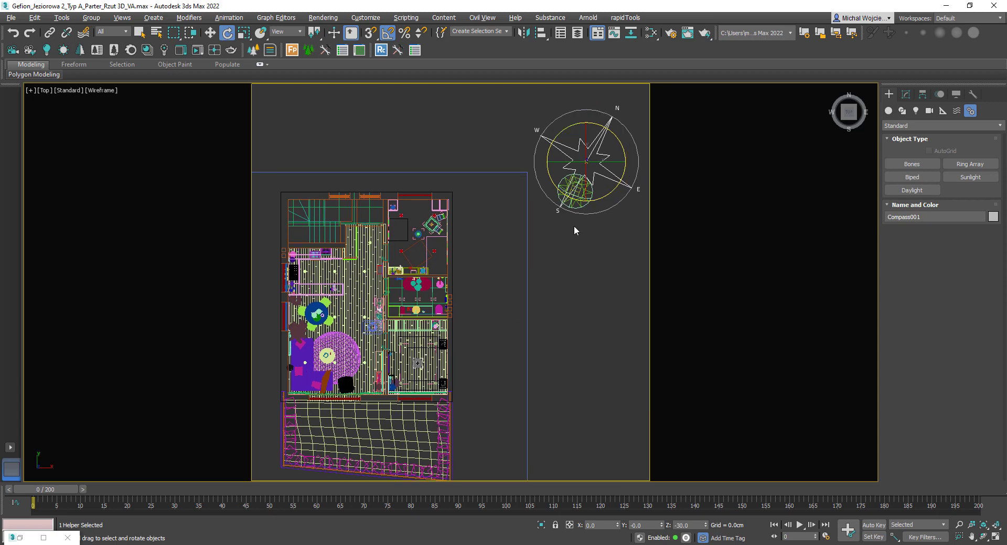
pyautogui.moveTo(612, 189)
pyautogui.mouseDown()
pyautogui.moveTo(635, 183)
pyautogui.moveTo(618, 195)
pyautogui.mouseUp()
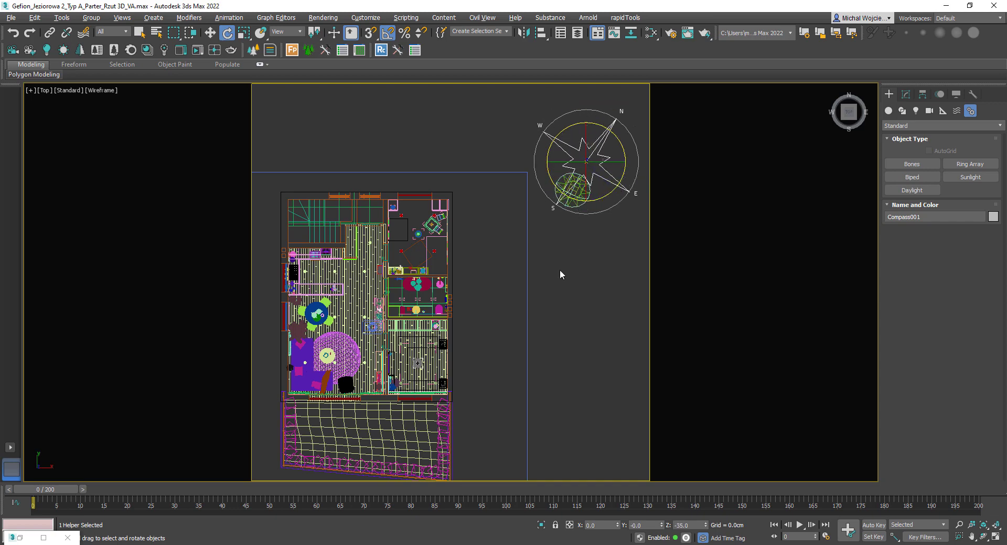
pyautogui.keyDown('alt'); pyautogui.moveTo(559, 270); pyautogui.dragTo(453, 347, button='middle'); pyautogui.keyUp('alt')
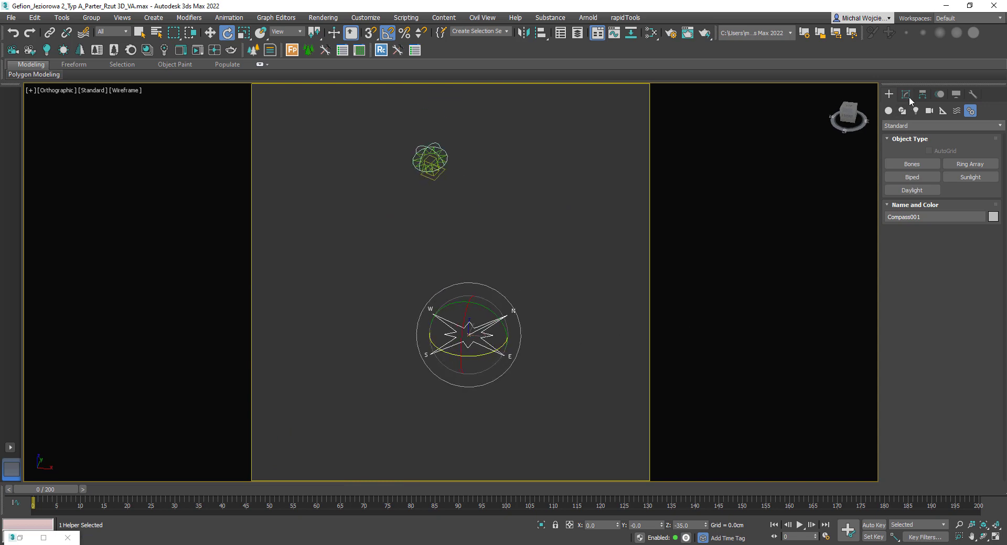
# Inspect Compass001's parameters in the Modify panel, then select the Daylight001 sun
pyautogui.click(562, 250)
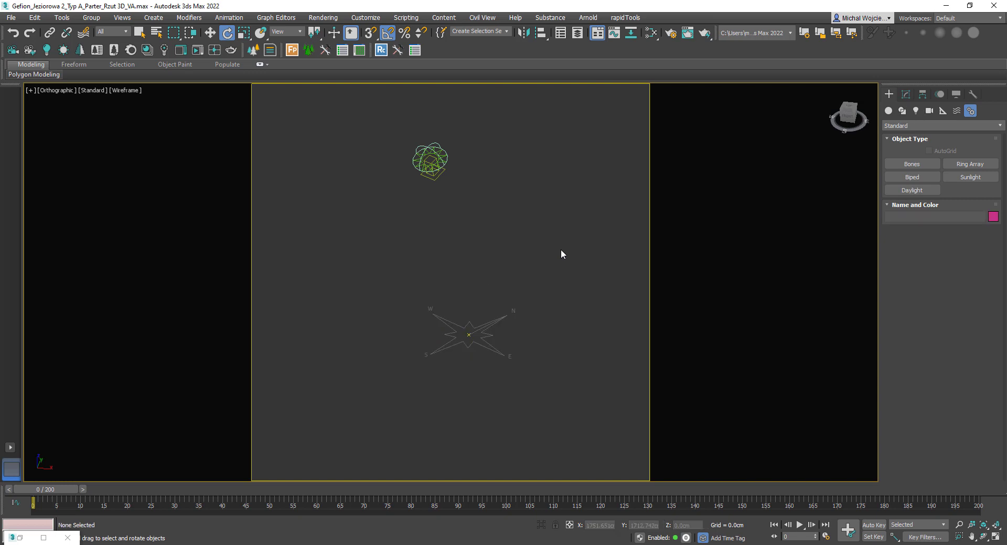
pyautogui.click(479, 347)
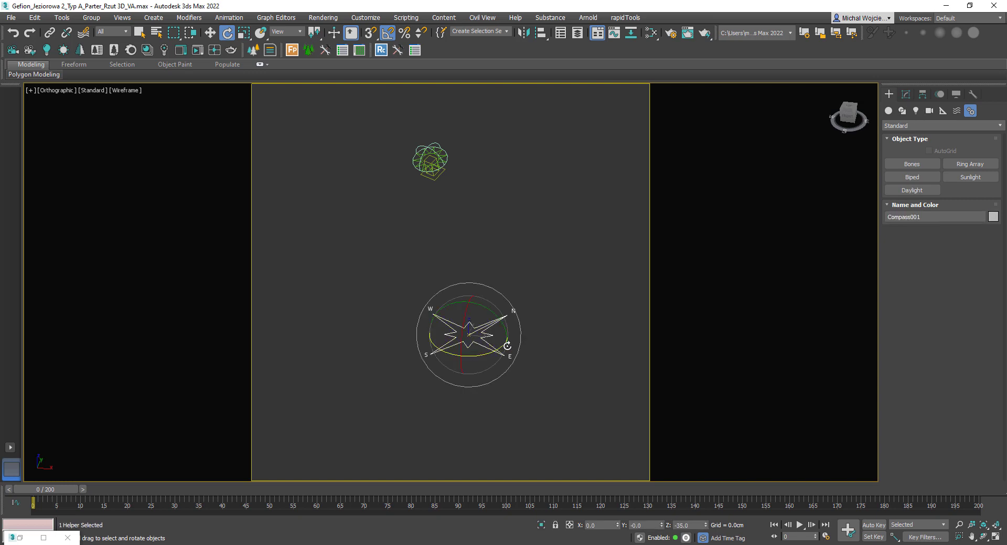
pyautogui.click(906, 95)
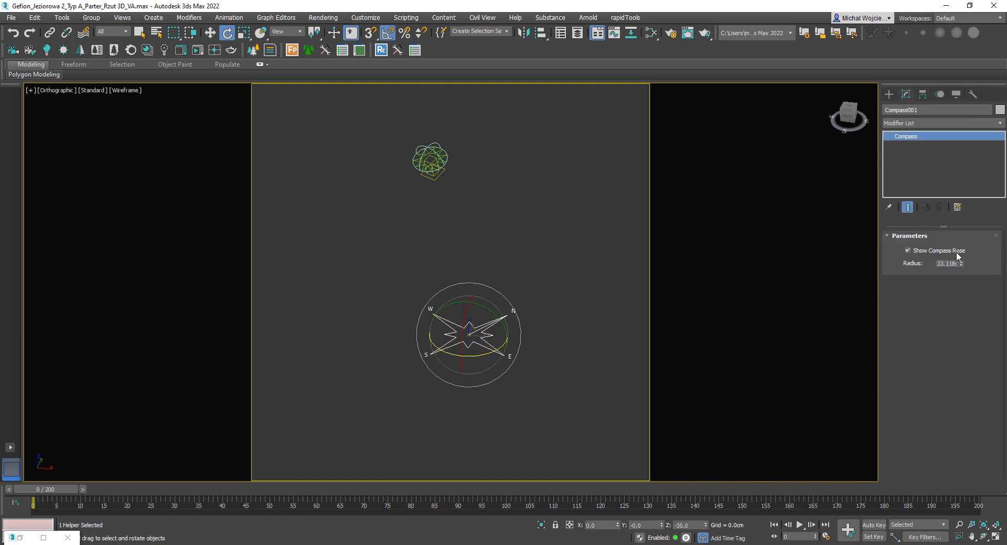
pyautogui.click(519, 277)
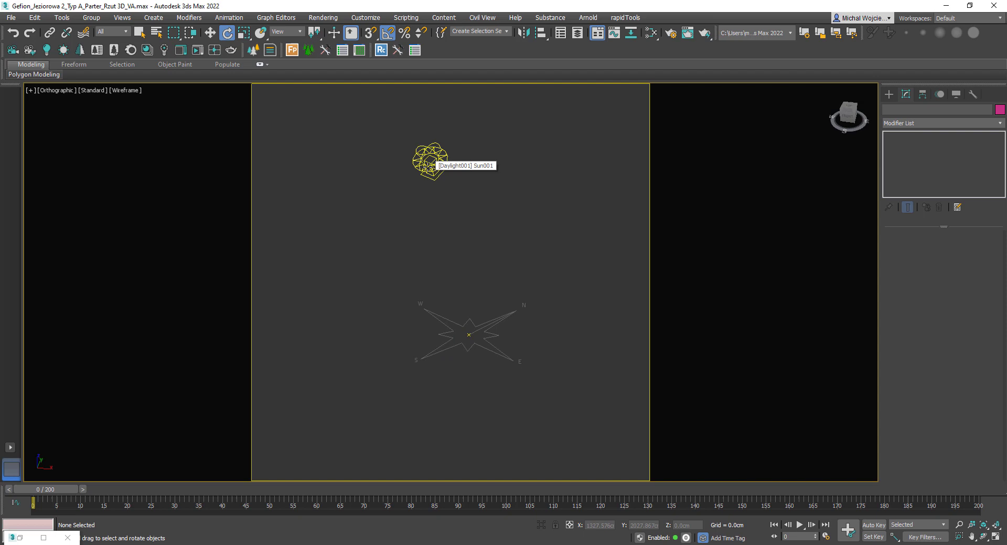
pyautogui.click(429, 165)
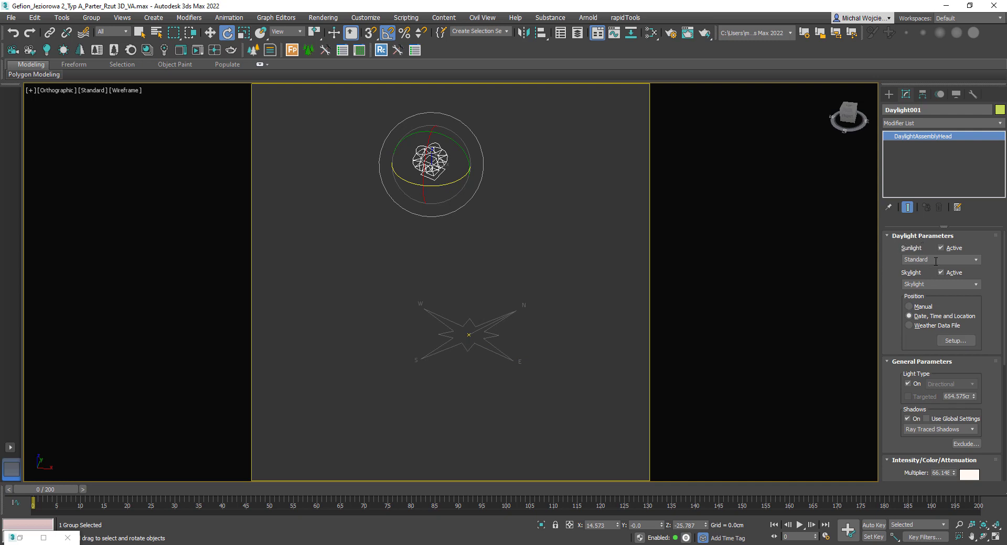
# Check the skylight options and switch Daylight001's sunlight from Standard to CoronaSun
pyautogui.doubleClick(929, 284)
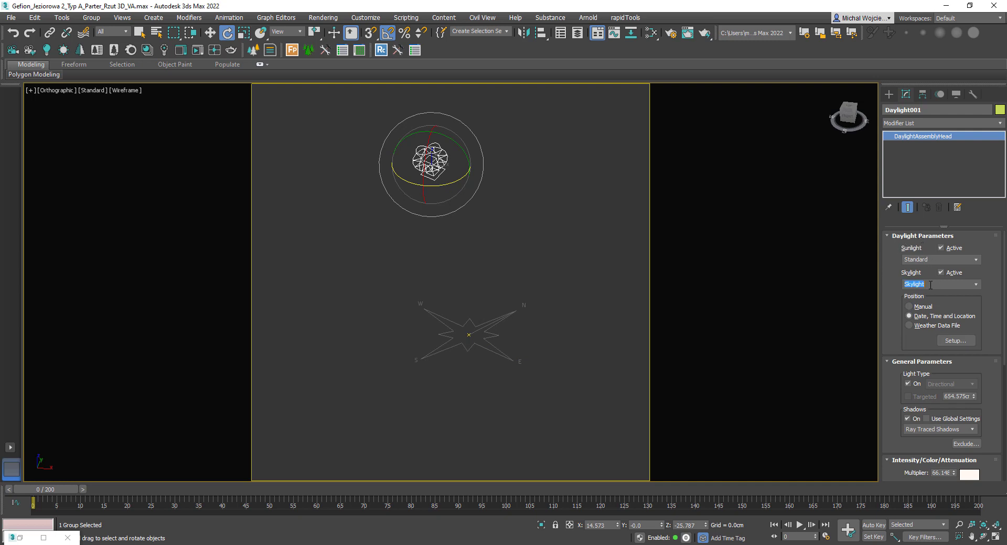
pyautogui.click(976, 284)
pyautogui.click(976, 284)
pyautogui.click(974, 261)
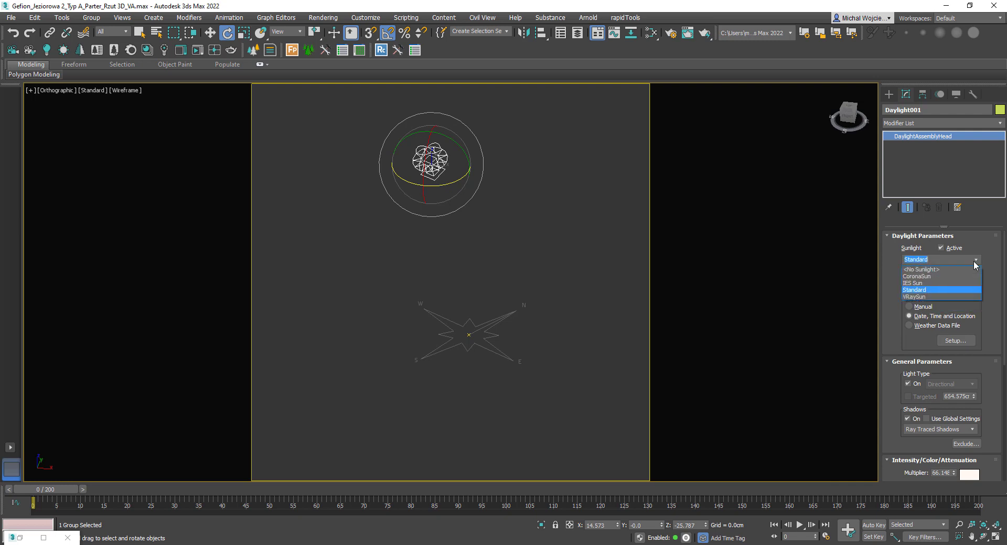
pyautogui.click(947, 276)
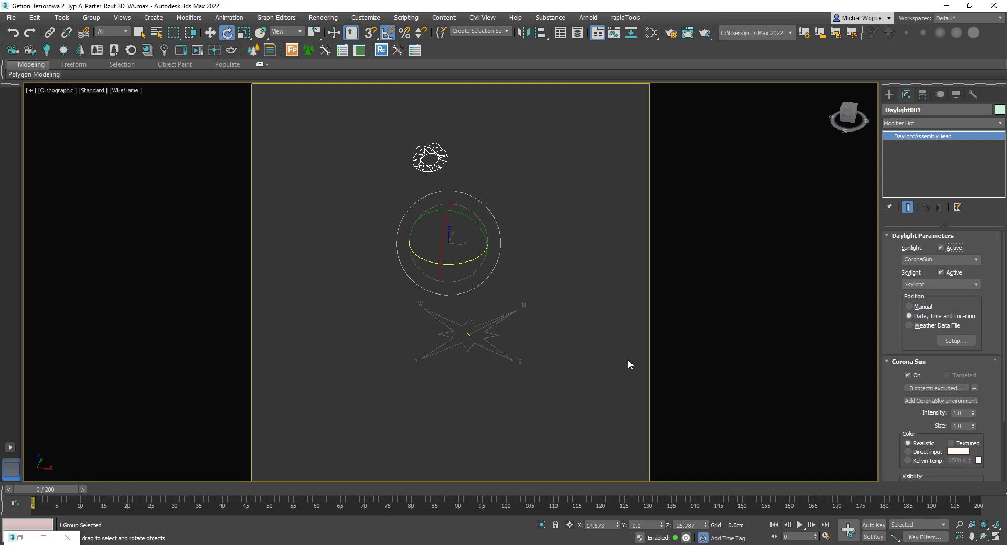
pyautogui.click(672, 34)
# Assign a new CoronaSky map, found by searching 'sk', as the scene's environment map
pyautogui.moveTo(527, 79); pyautogui.dragTo(178, 93)
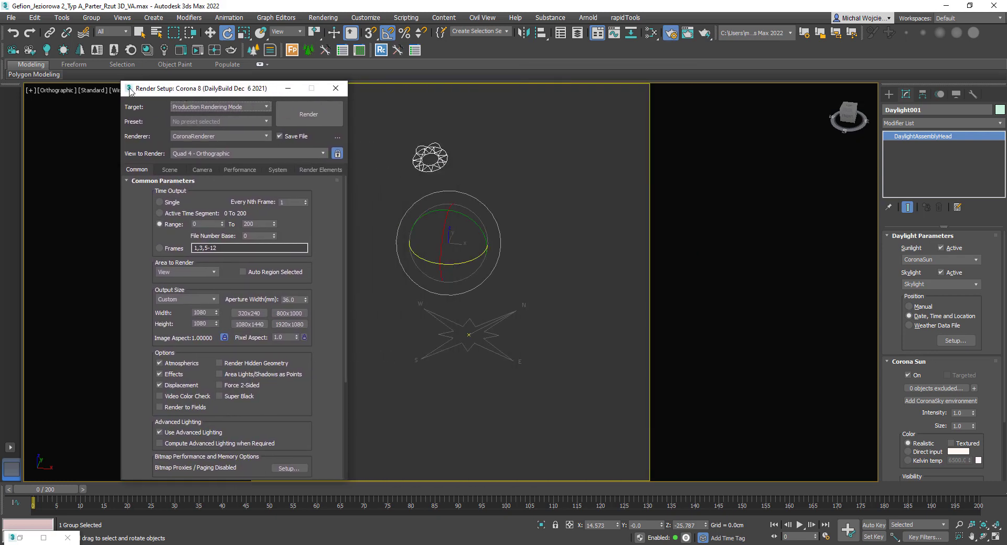
pyautogui.click(168, 170)
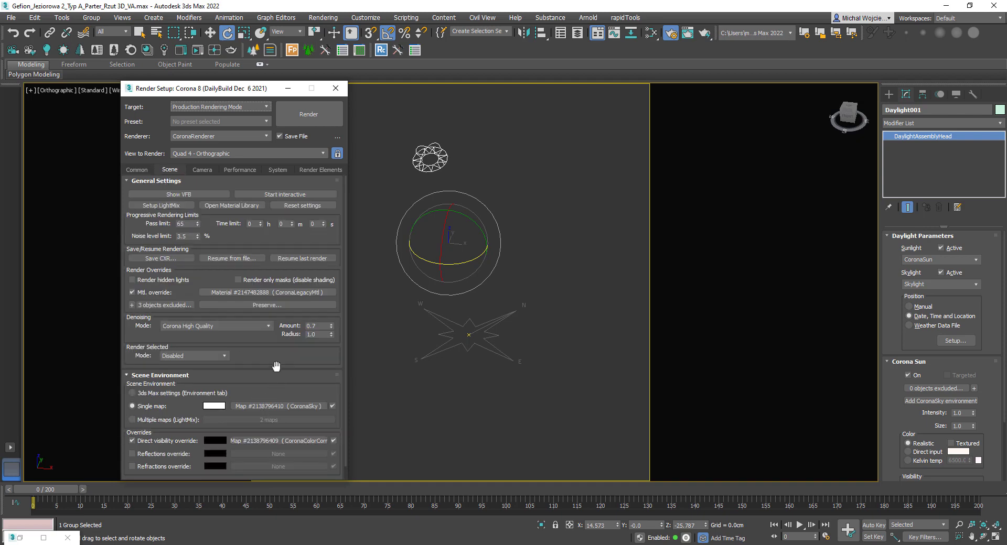
pyautogui.scroll(-1, 276, 364)
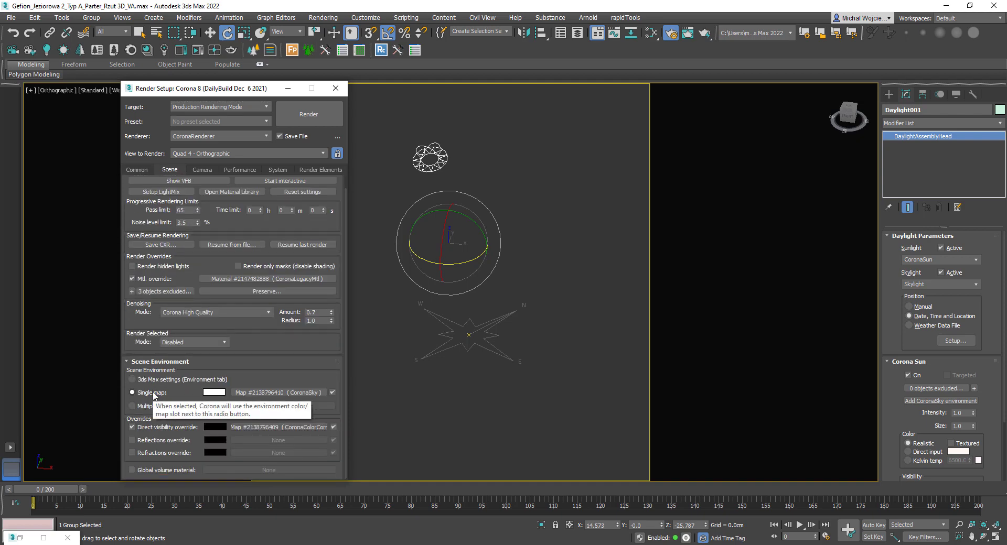
pyautogui.click(267, 395)
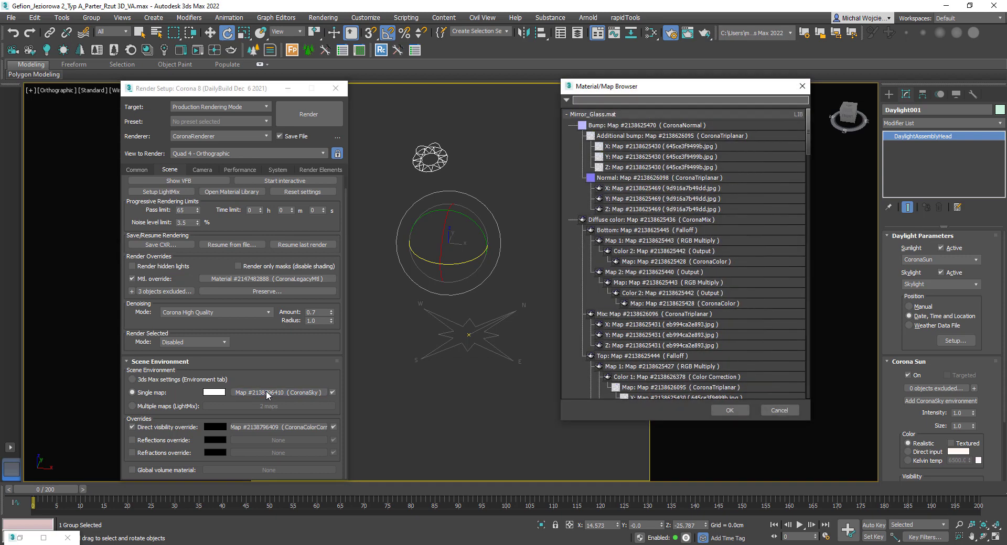
pyautogui.write('sk')
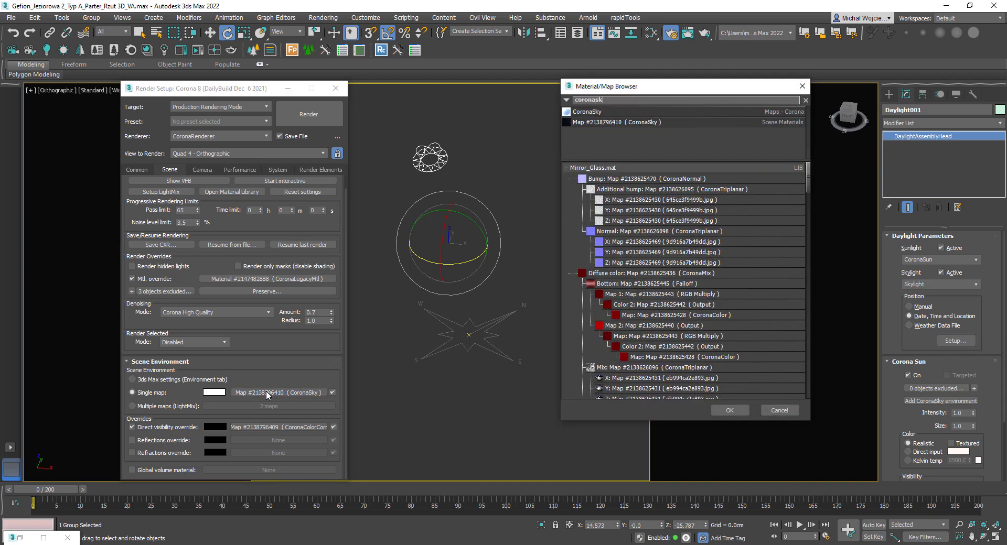
pyautogui.doubleClick(653, 111)
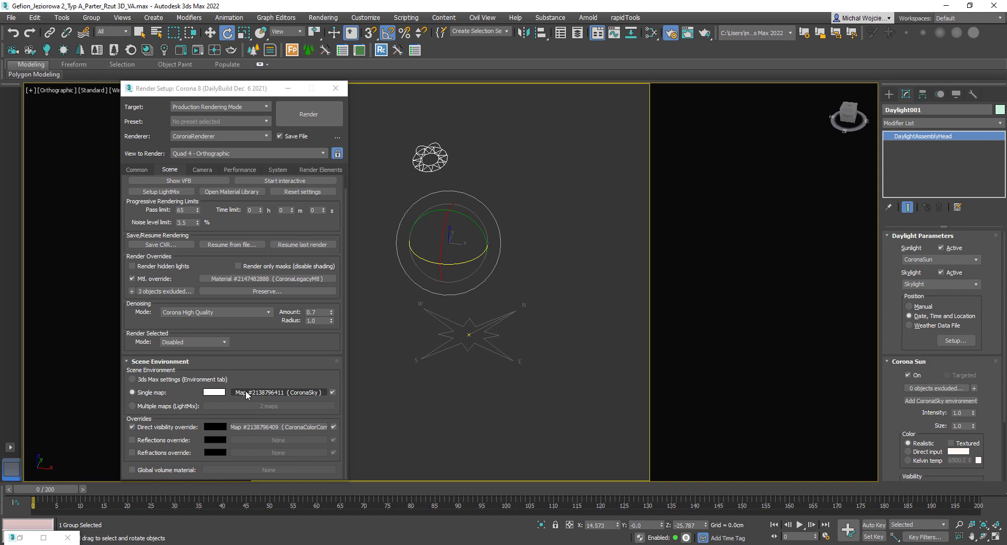
# In the Slate Material Editor, set CoronaSky's sun selection to Manual using Sun001, then minimize it
pyautogui.click(651, 32)
pyautogui.moveTo(423, 98); pyautogui.dragTo(635, 91)
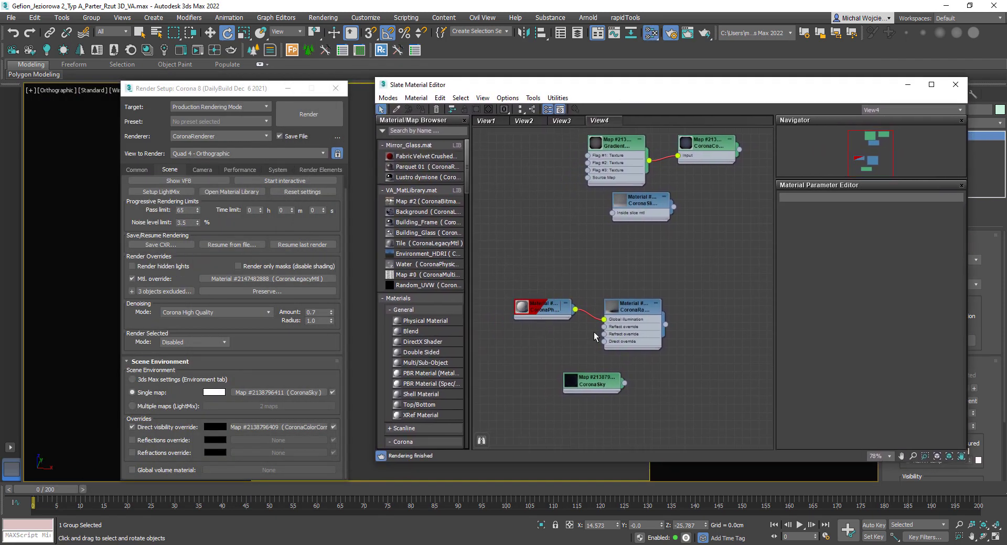
pyautogui.doubleClick(576, 386)
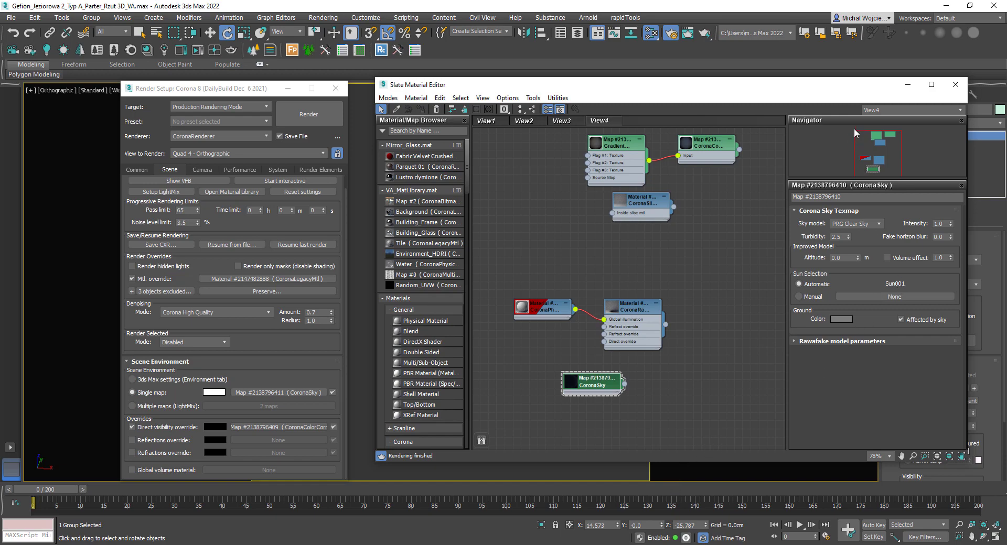
pyautogui.moveTo(836, 89); pyautogui.dragTo(551, 190)
pyautogui.click(510, 397)
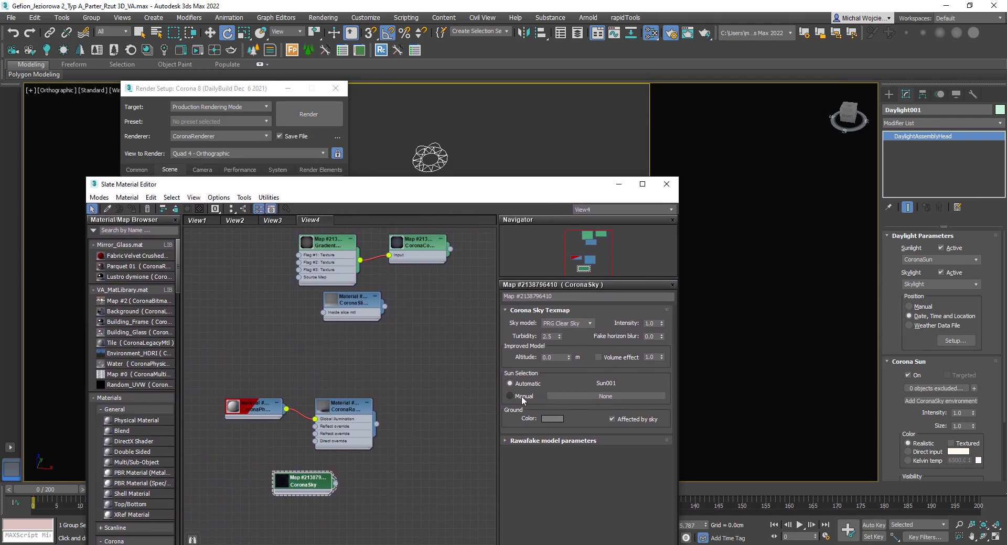
pyautogui.click(598, 397)
pyautogui.click(429, 166)
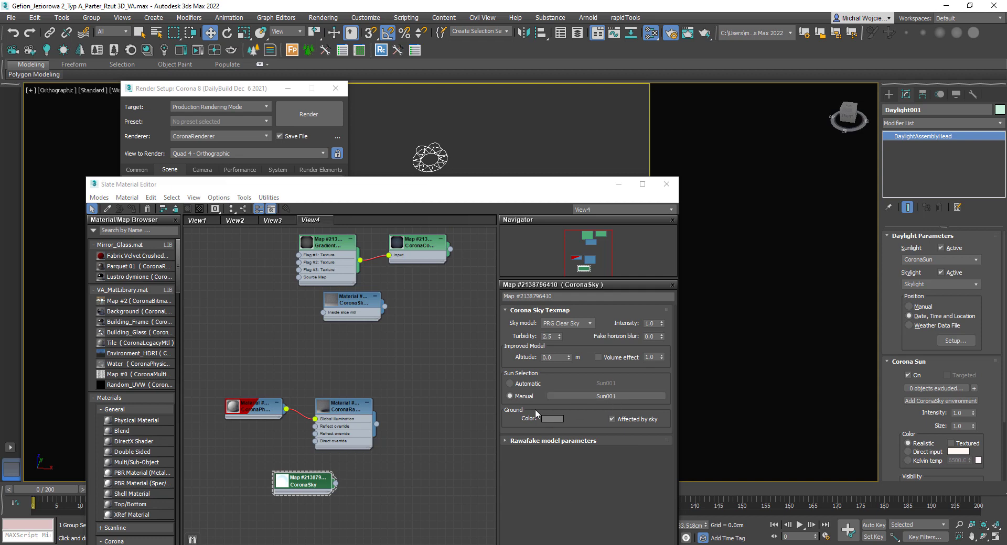
pyautogui.click(619, 184)
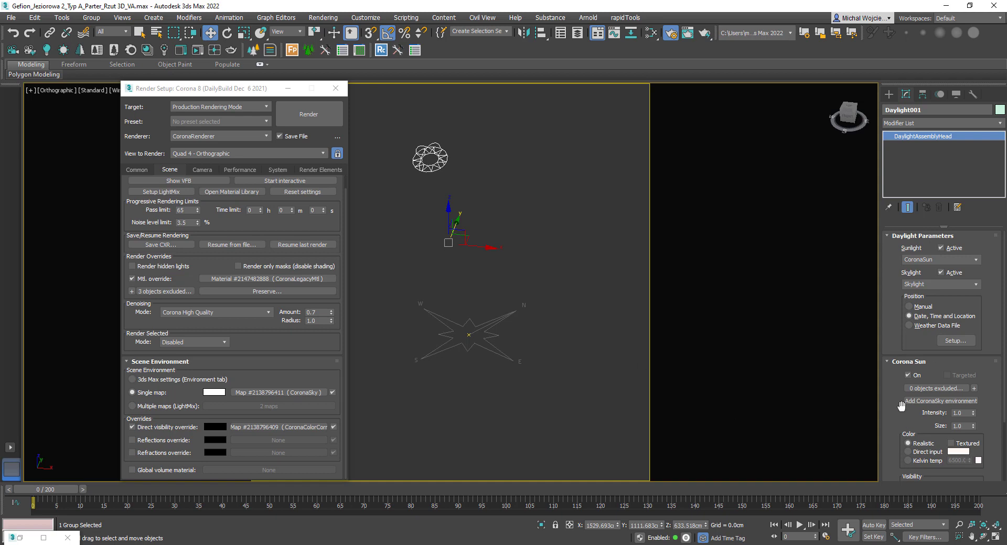
pyautogui.moveTo(900, 408); pyautogui.dragTo(880, 268)
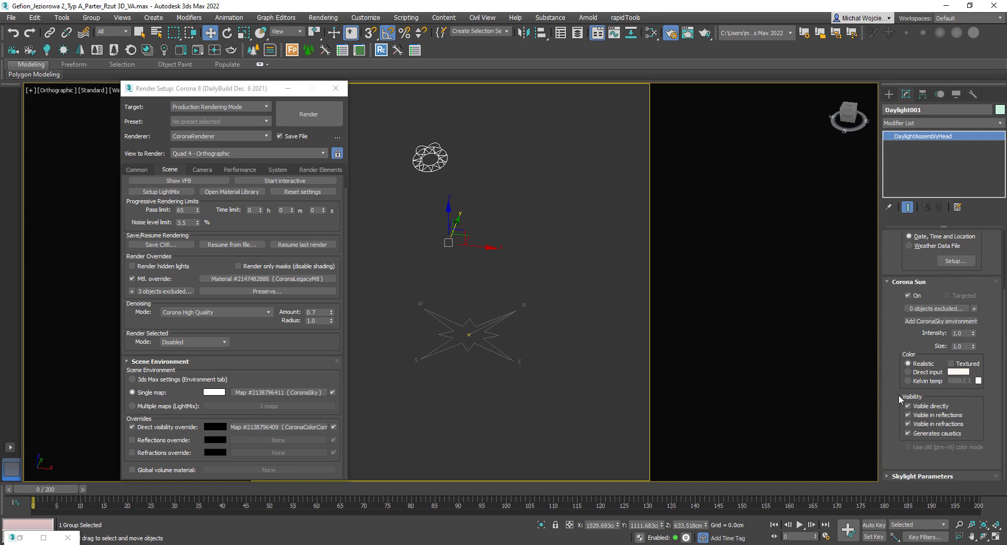
pyautogui.scroll(3, 906, 262)
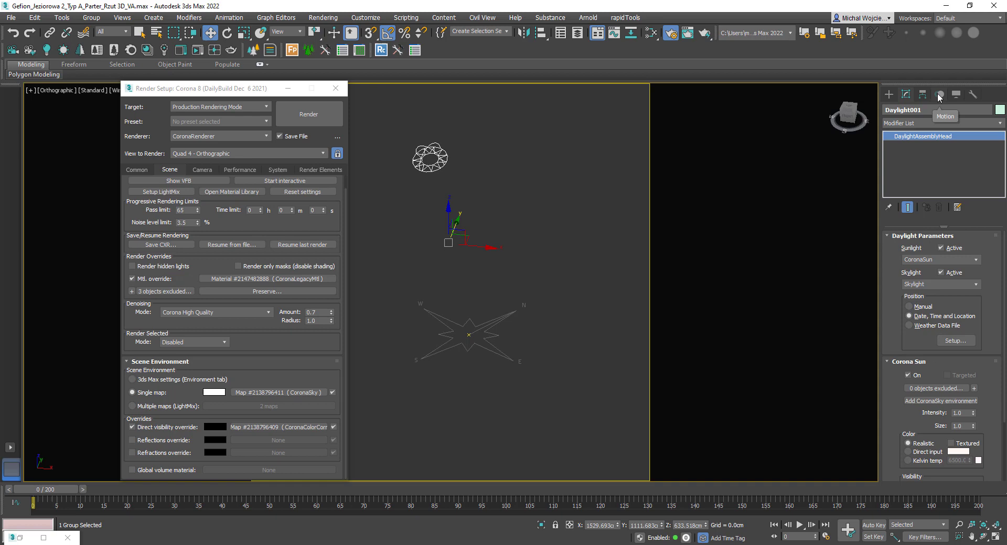
# Set the sun's time to 16:59:34 and its date to August 21, 2022
pyautogui.click(955, 341)
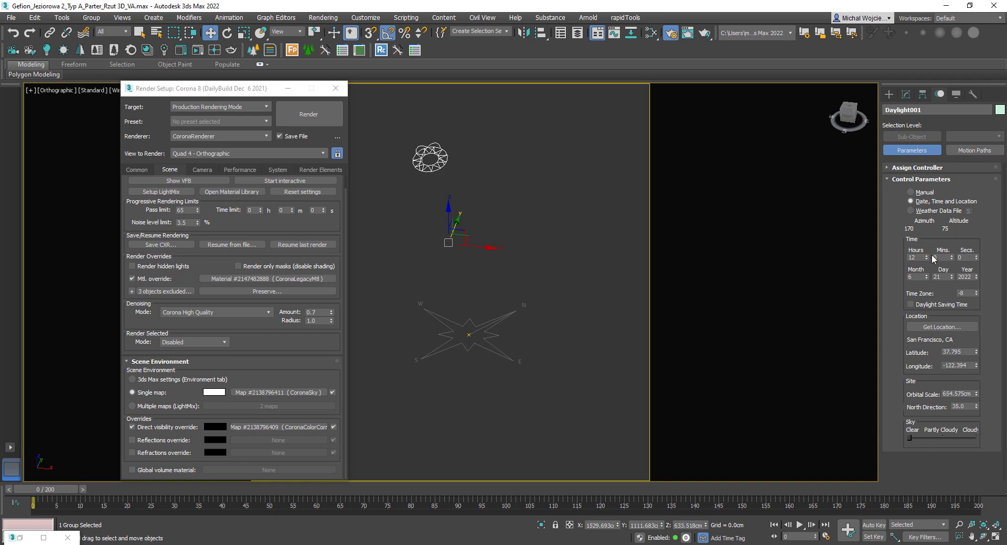
pyautogui.moveTo(928, 257); pyautogui.dragTo(922, 250)
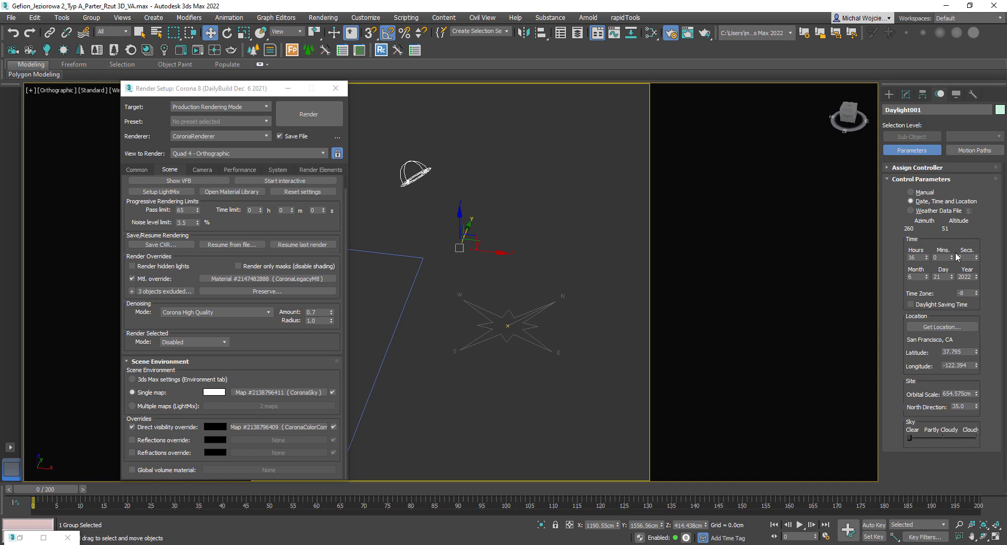
pyautogui.moveTo(954, 257); pyautogui.dragTo(953, 216)
pyautogui.moveTo(976, 257); pyautogui.dragTo(977, 249)
pyautogui.click(926, 276)
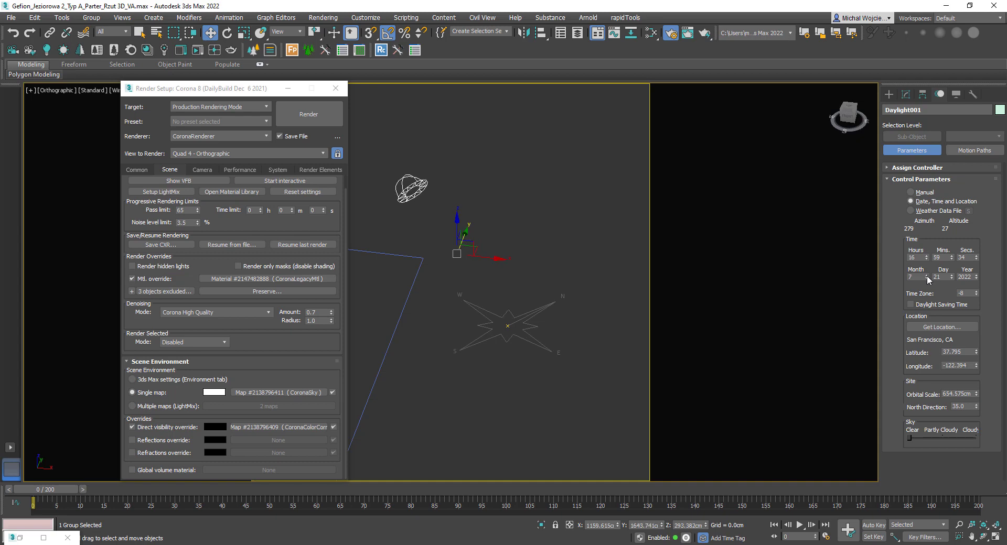
pyautogui.click(926, 275)
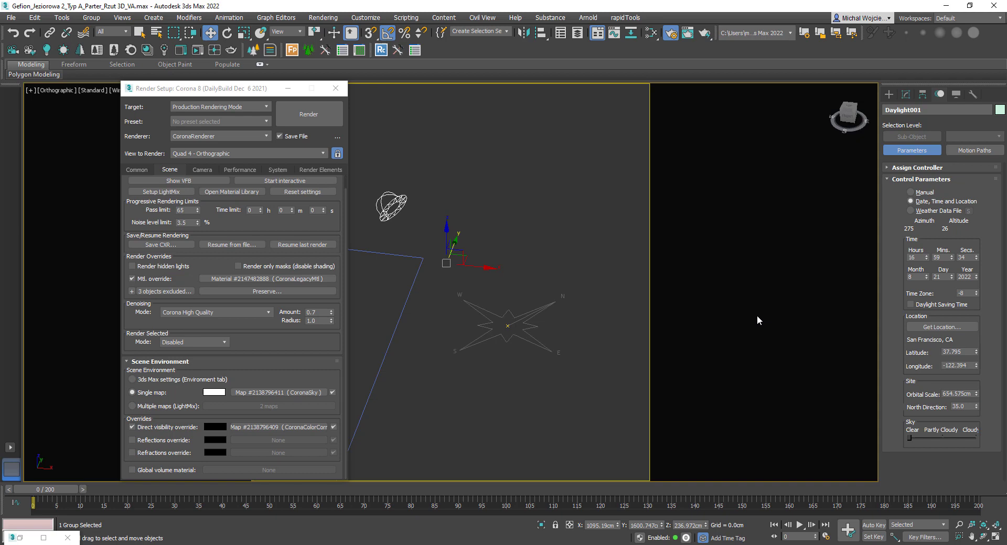
# Pick London, UK on the Europe map as Daylight001's location (latitude 51.5, longitude -0.117)
pyautogui.click(942, 328)
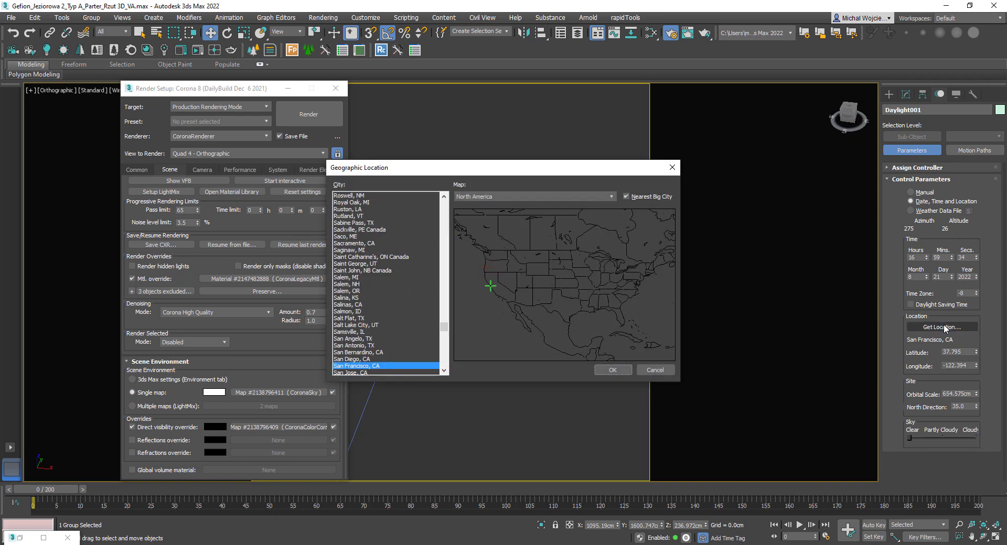
pyautogui.click(552, 196)
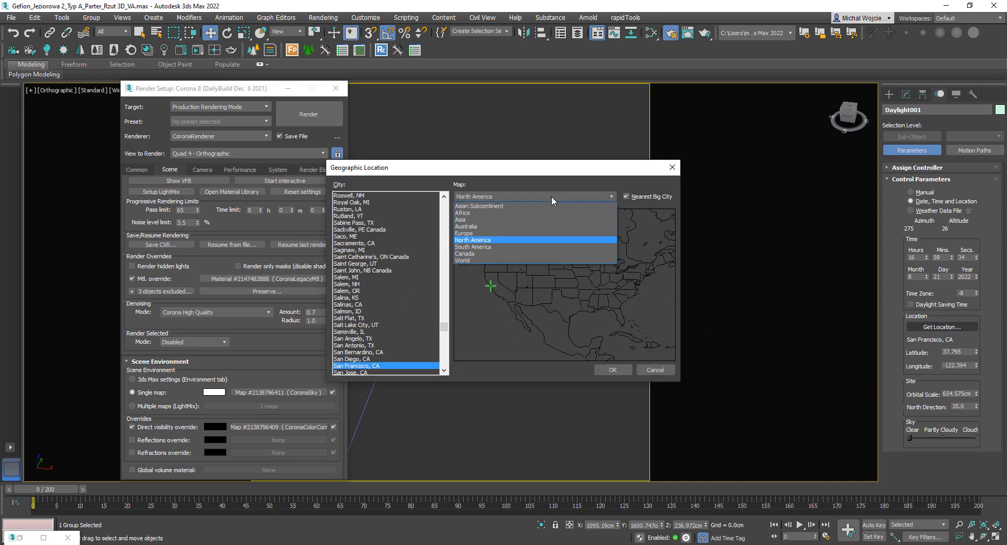
pyautogui.click(540, 236)
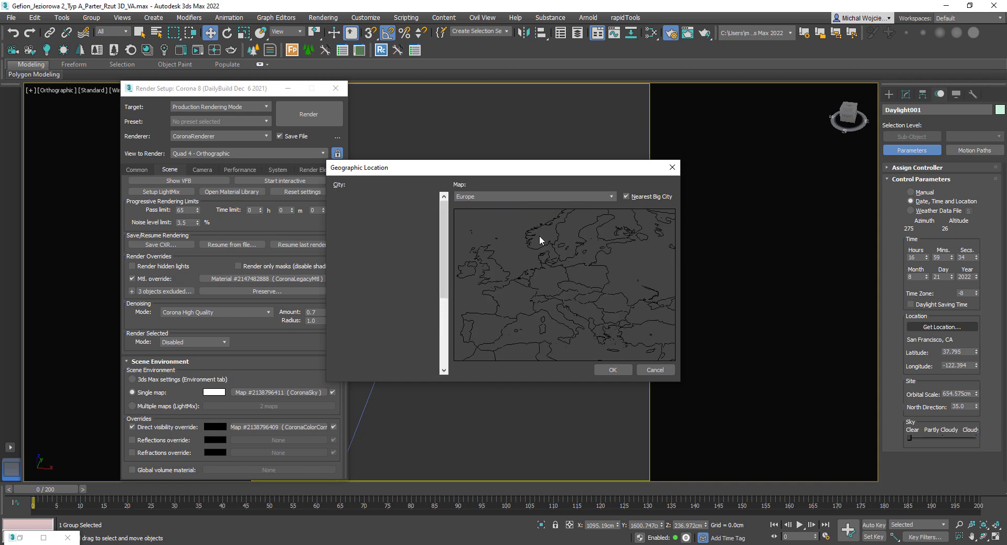
pyautogui.click(496, 276)
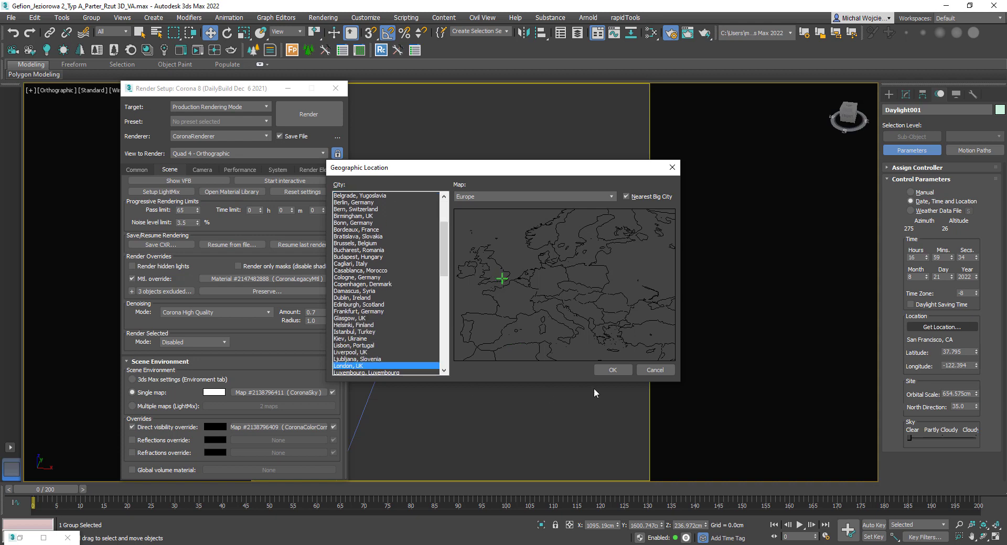
pyautogui.click(610, 370)
pyautogui.click(604, 372)
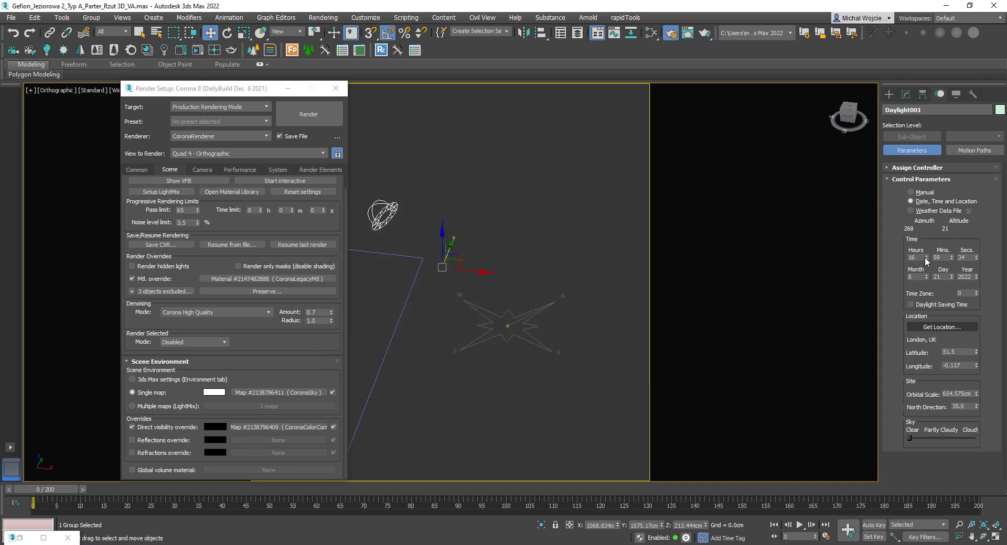
# Try sun hours from 11 to 17 in Top view, settling near 12:59 (azimuth 202, altitude 48)
pyautogui.moveTo(926, 257); pyautogui.dragTo(928, 246)
pyautogui.keyDown('alt'); pyautogui.moveTo(523, 253); pyautogui.dragTo(541, 185, button='middle'); pyautogui.keyUp('alt')
pyautogui.press('t')
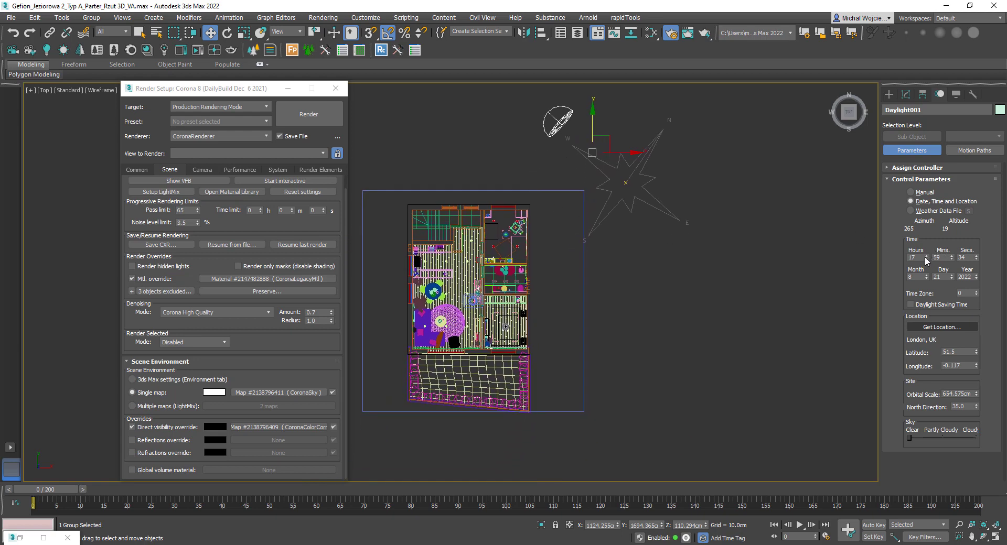
pyautogui.moveTo(926, 259); pyautogui.dragTo(926, 260)
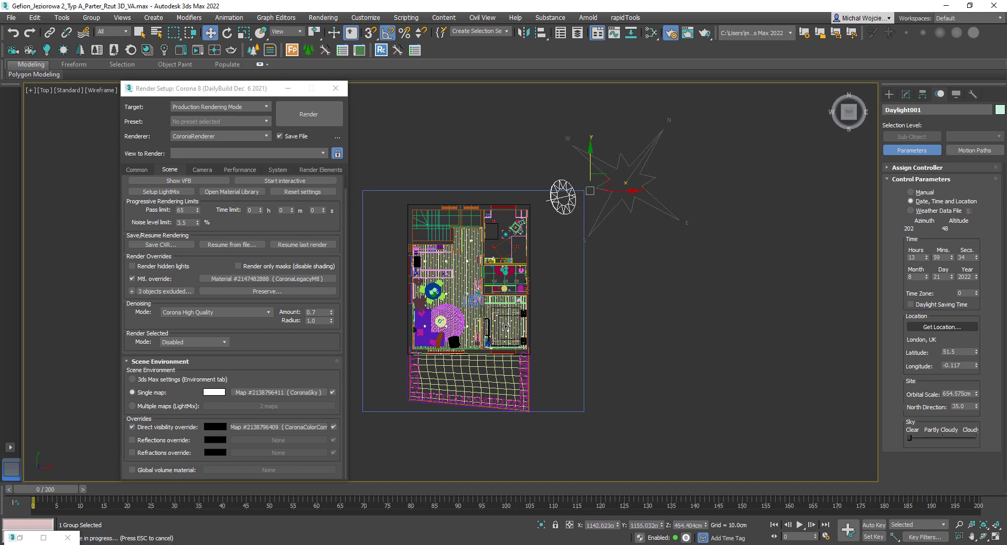
# In the Untitled demo scene, select the daylight system and scrub the timeline to animate the sun
pyautogui.click(753, 506)
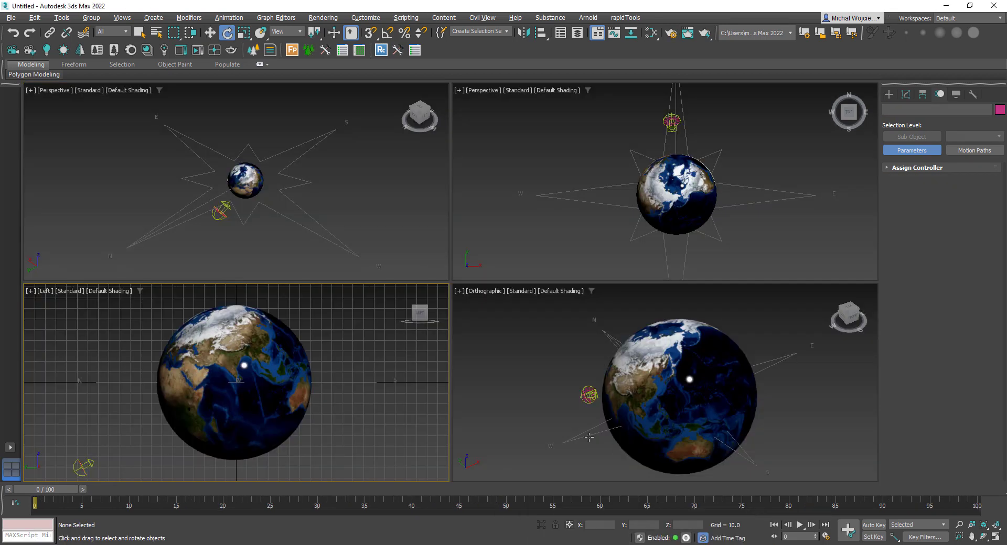
pyautogui.click(589, 395)
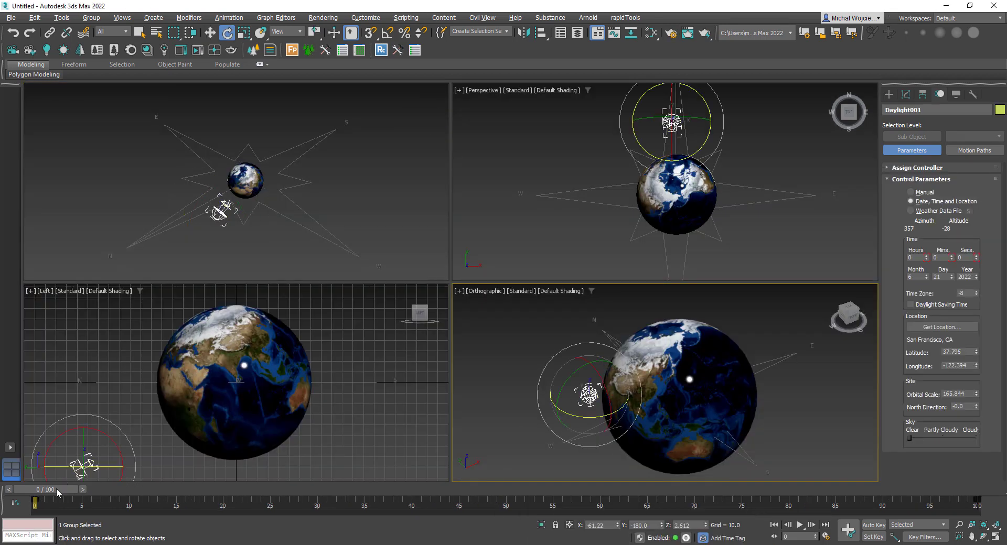
pyautogui.moveTo(60, 490); pyautogui.dragTo(665, 463)
pyautogui.press('e')
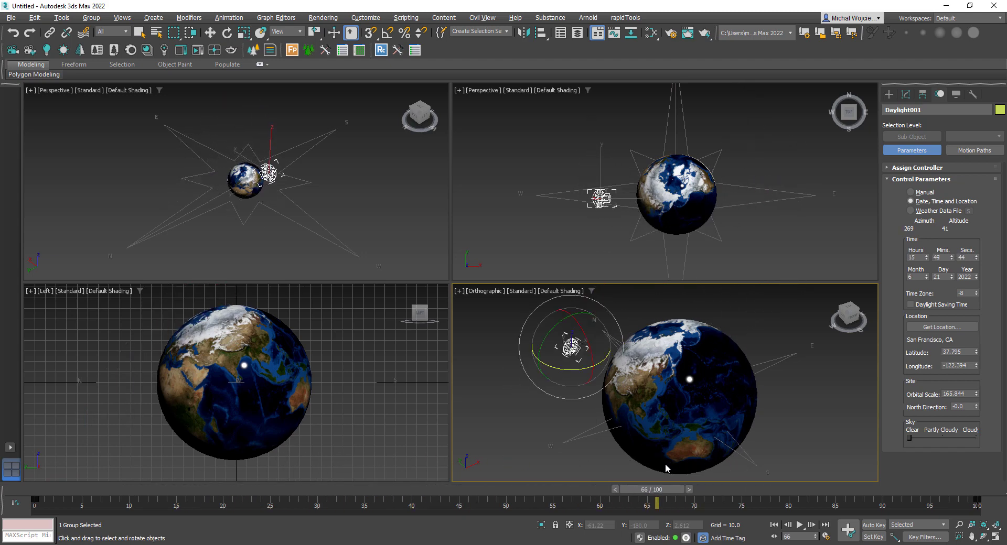
# Relocate the demo sun to Memphis, TN and scrub back to frame 59
pyautogui.click(950, 328)
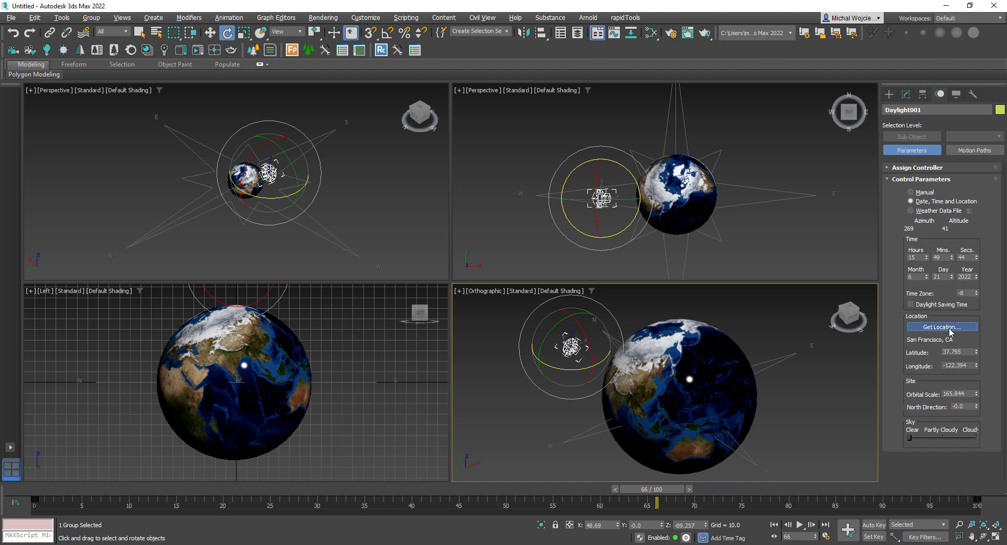
pyautogui.click(593, 294)
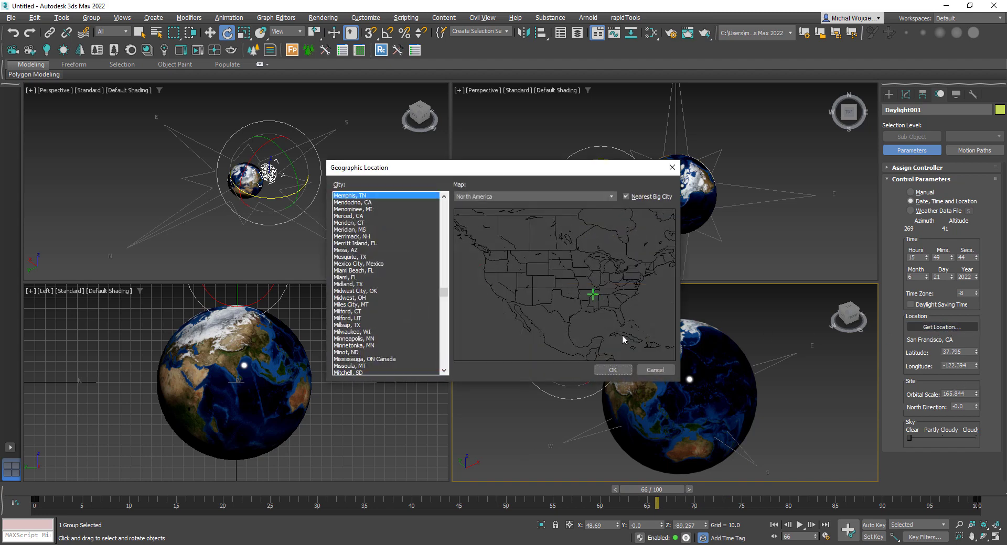
pyautogui.click(613, 370)
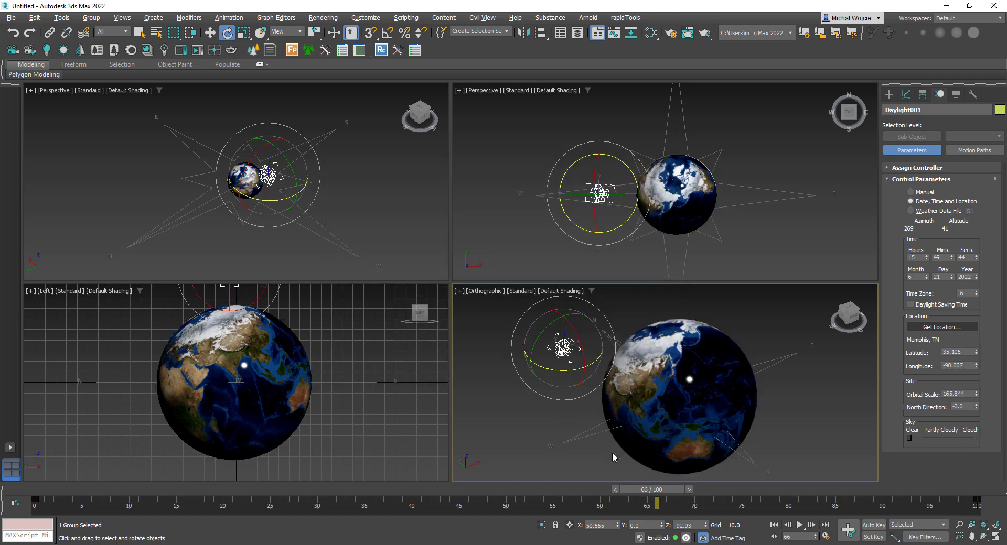
pyautogui.moveTo(655, 491); pyautogui.dragTo(619, 489)
pyautogui.press('e')
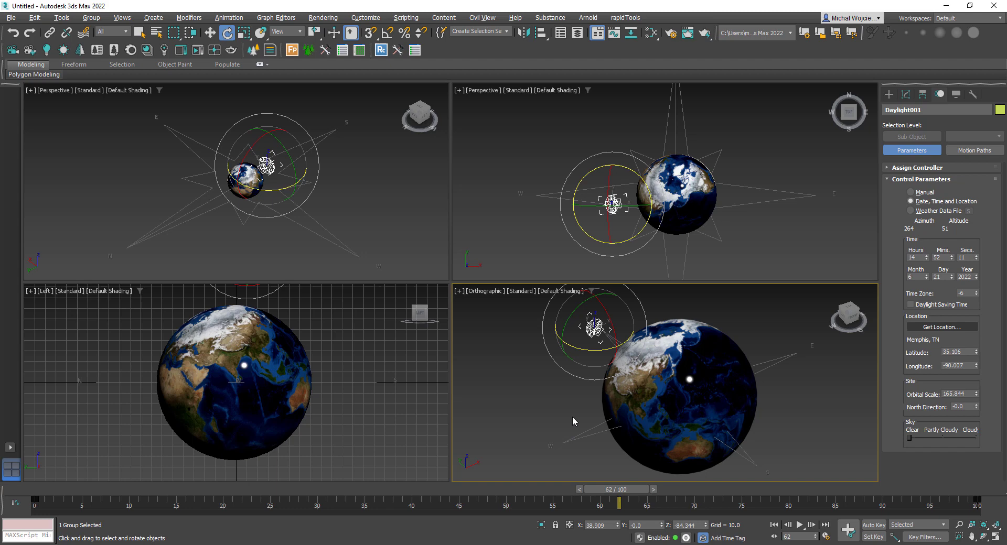
# Delete the globe to reveal the flat disc, scrub the sun, and select the compass
pyautogui.click(725, 317)
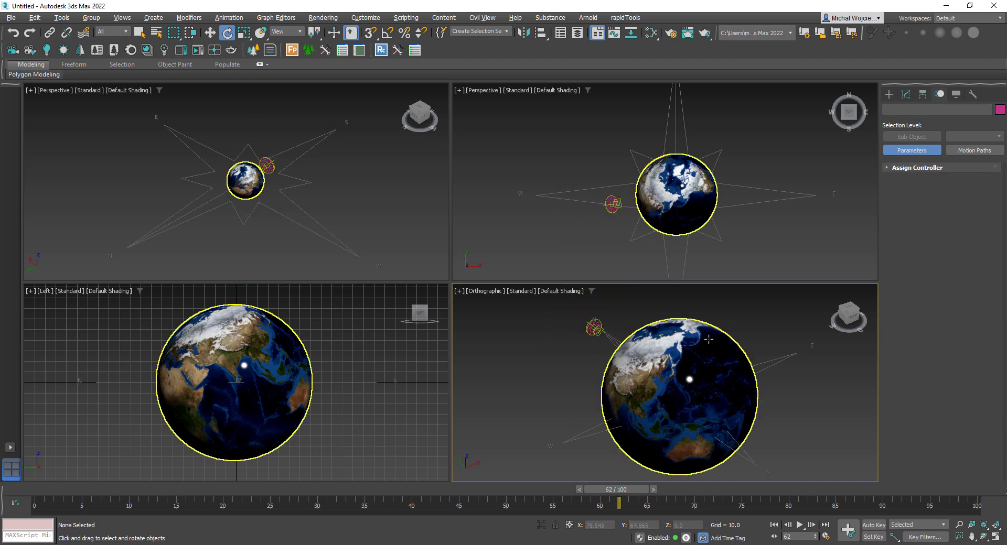
pyautogui.click(681, 378)
pyautogui.press('Delete')
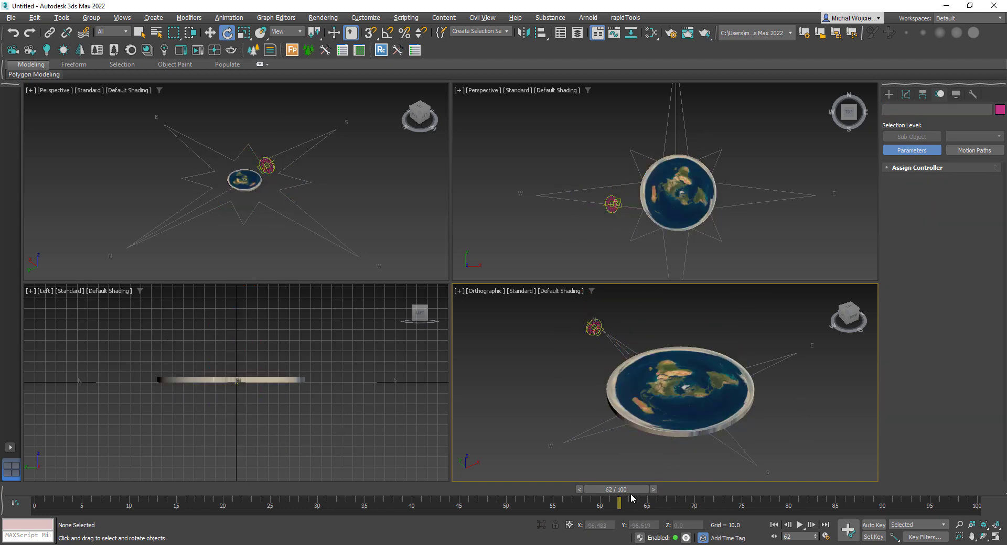
pyautogui.moveTo(631, 492); pyautogui.dragTo(613, 467)
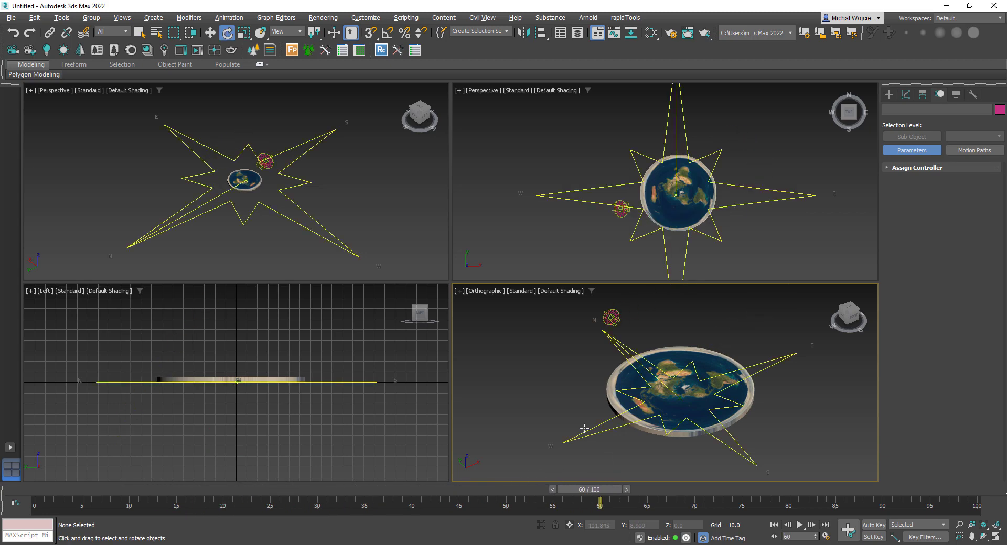
pyautogui.click(601, 431)
# Return to the Gefion building scene, deselect the daylight system and close Render Setup
pyautogui.moveTo(648, 544)
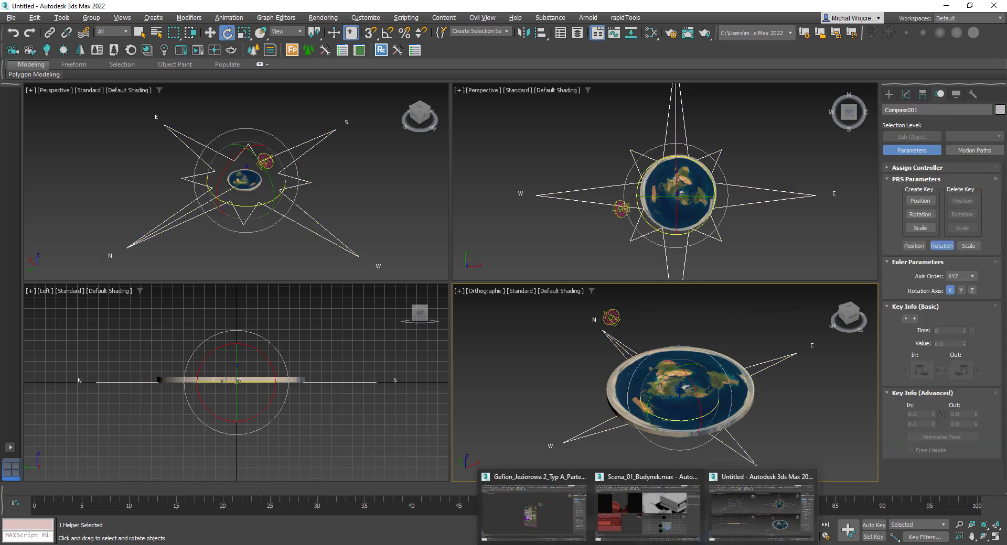
pyautogui.click(533, 509)
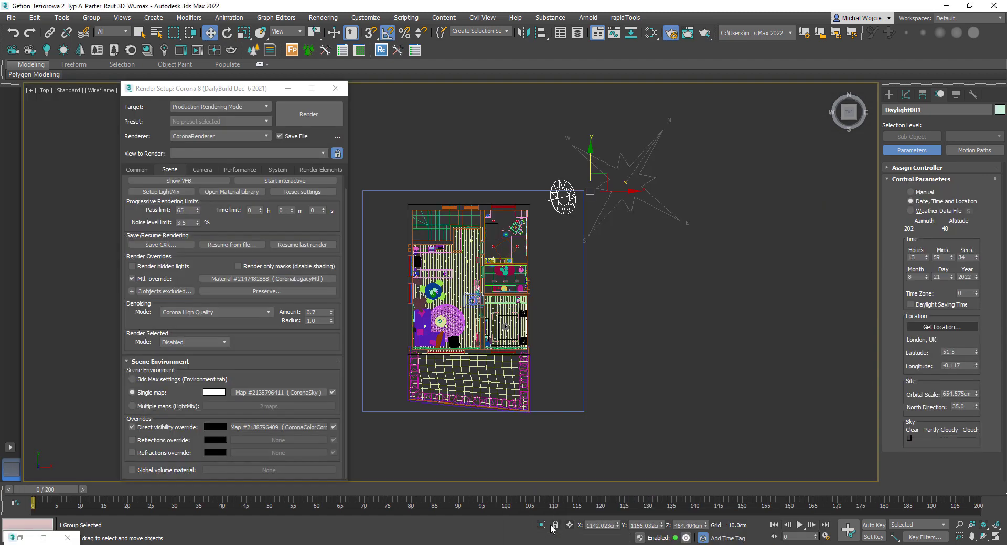
pyautogui.click(635, 299)
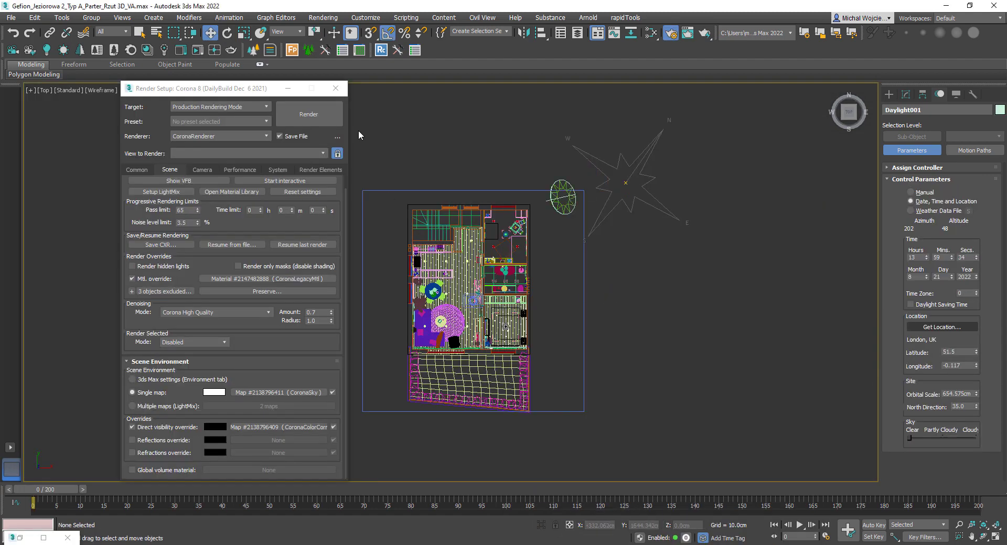
pyautogui.click(336, 88)
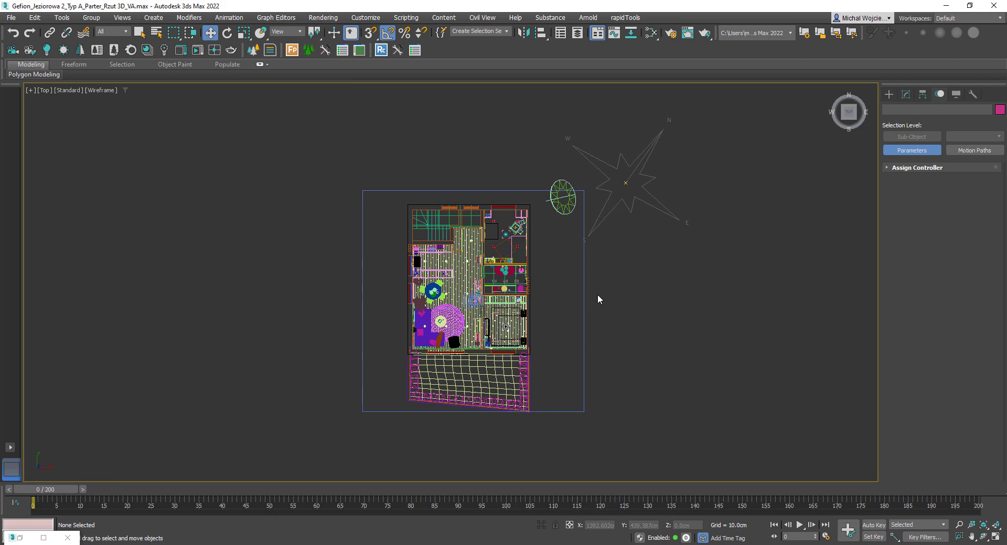
# Select Corona Camera001 above the building in Left view and show its Modify parameters
pyautogui.keyDown('alt'); pyautogui.moveTo(597, 294); pyautogui.dragTo(575, 209, button='middle'); pyautogui.keyUp('alt')
pyautogui.scroll(3, 576, 209)
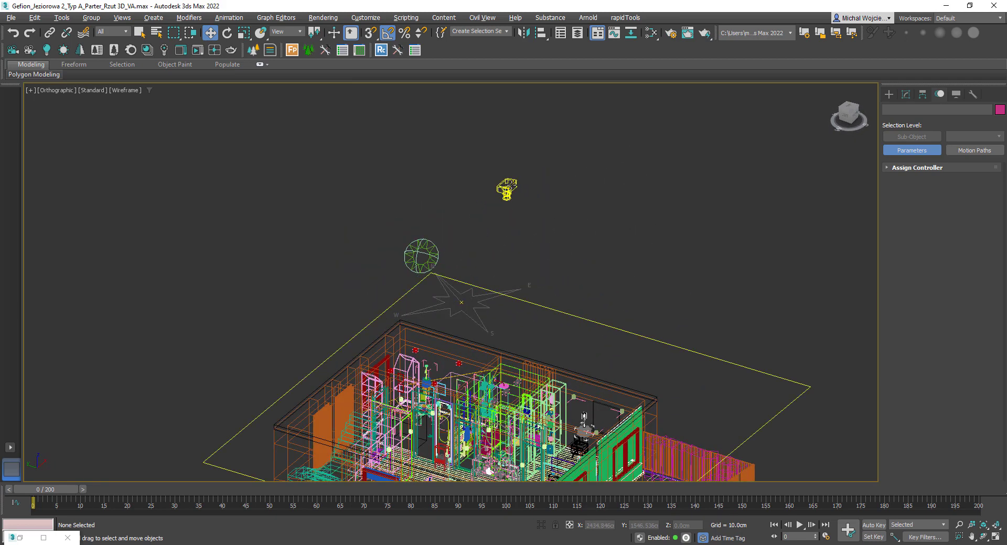
pyautogui.click(507, 190)
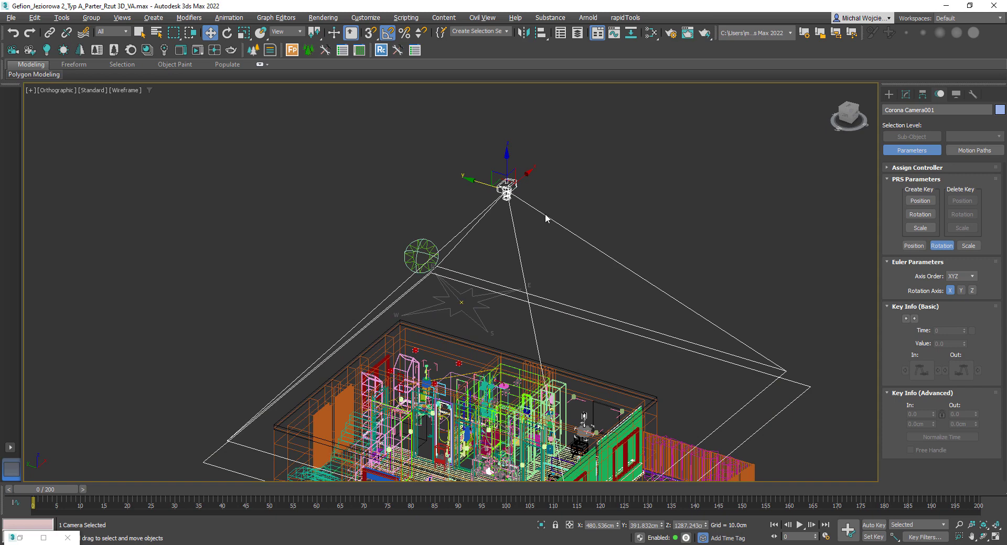
pyautogui.moveTo(842, 122); pyautogui.dragTo(833, 128)
pyautogui.click(832, 128)
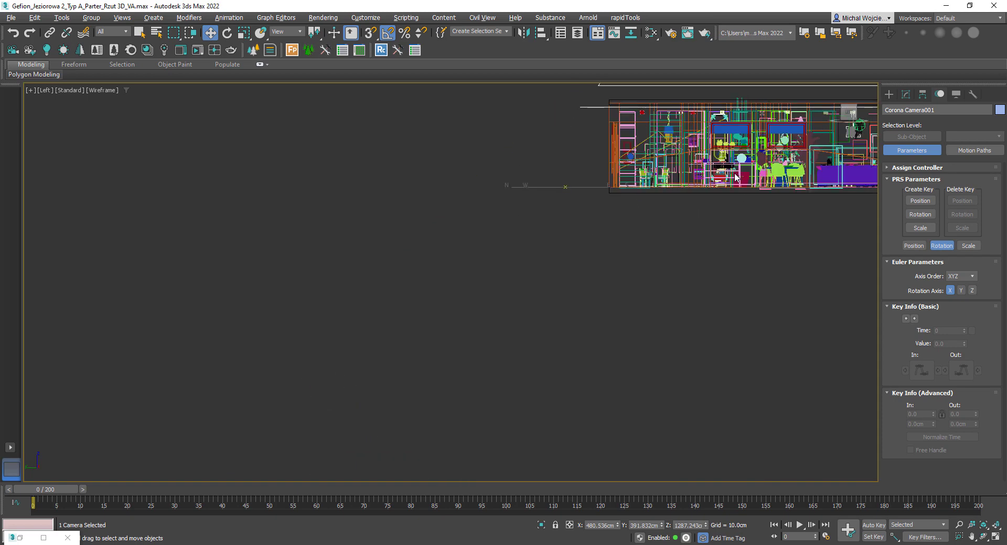
pyautogui.moveTo(630, 267); pyautogui.dragTo(497, 261, button='middle')
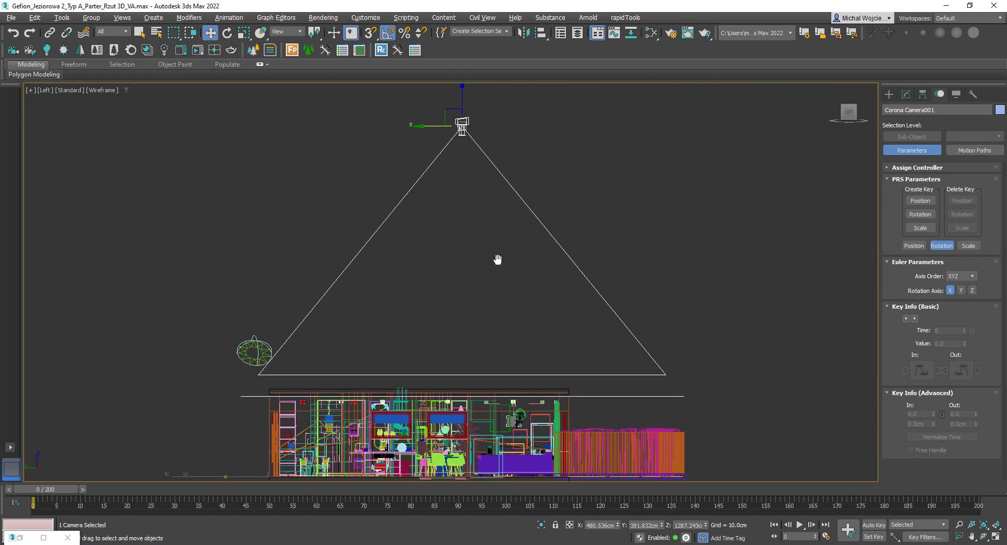
pyautogui.click(905, 94)
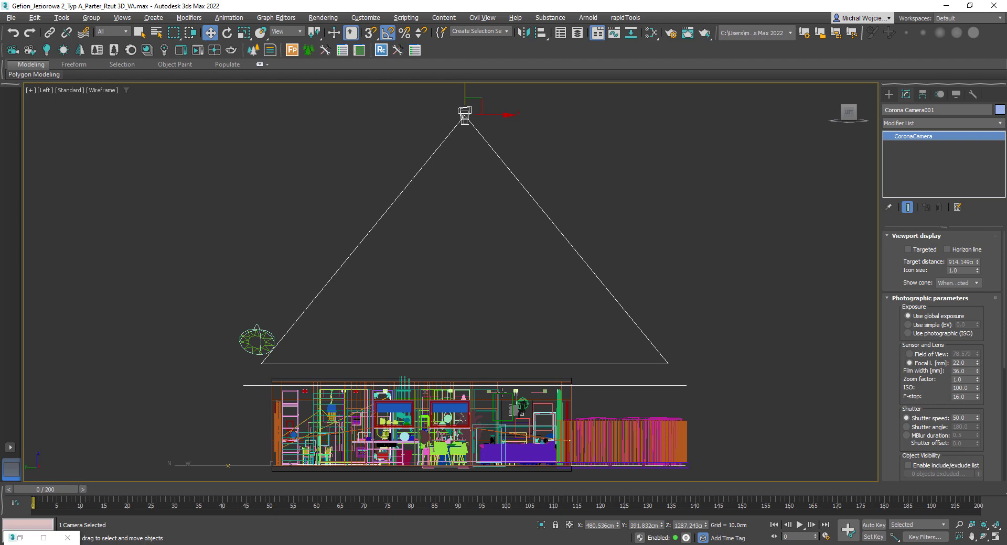
# Expand the Environment & Clipping rollout and look through the Corona camera
pyautogui.scroll(3, 691, 391)
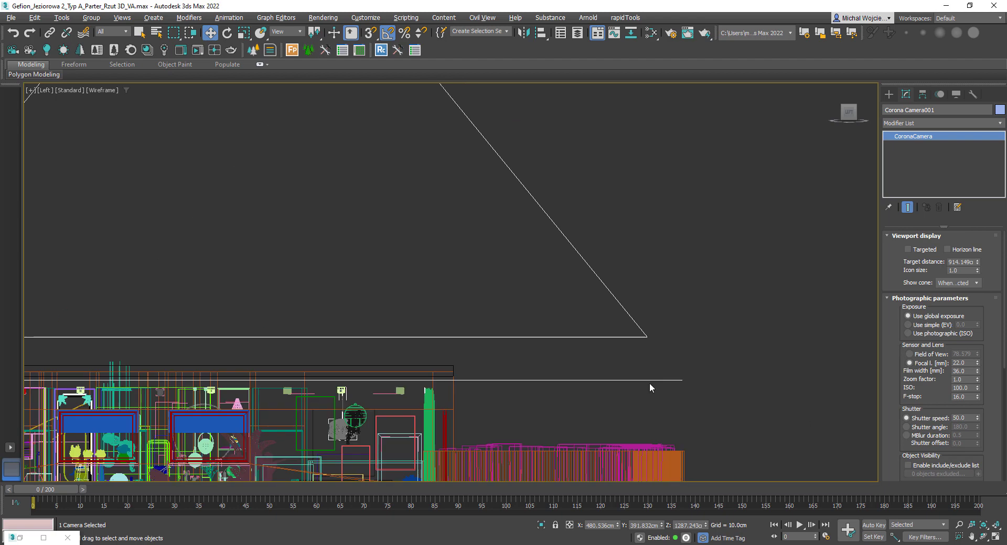
pyautogui.scroll(-3, 558, 408)
pyautogui.scroll(-1, 902, 419)
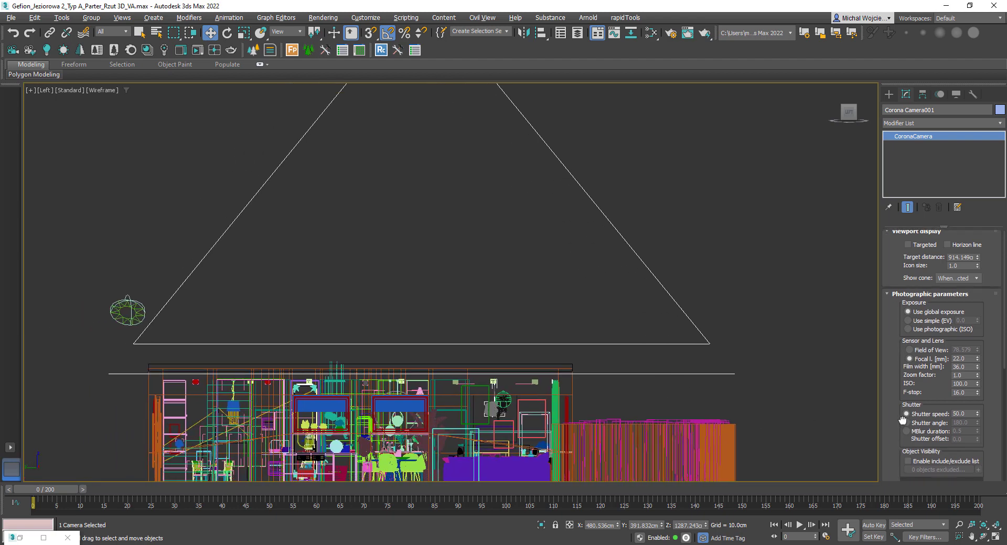
pyautogui.scroll(-5, 902, 420)
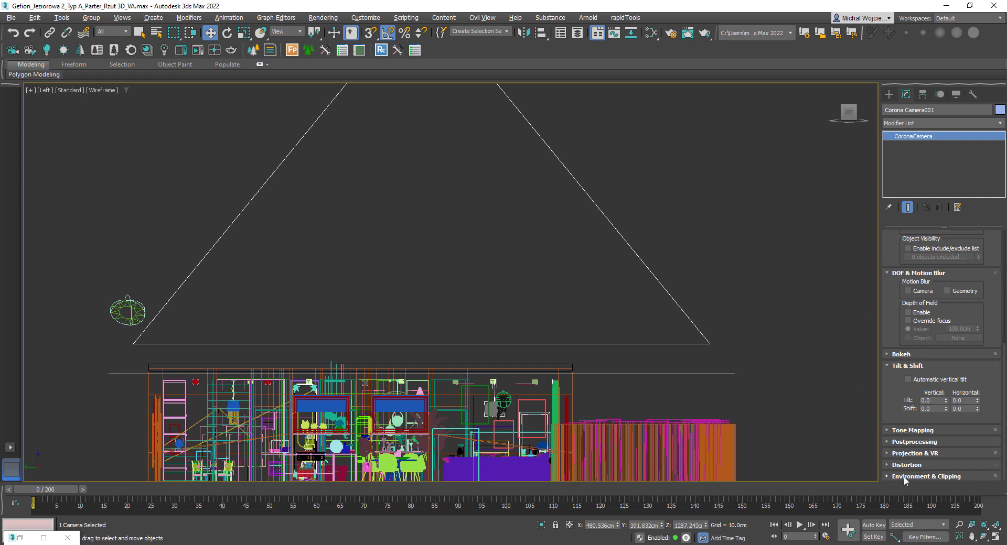
pyautogui.click(905, 477)
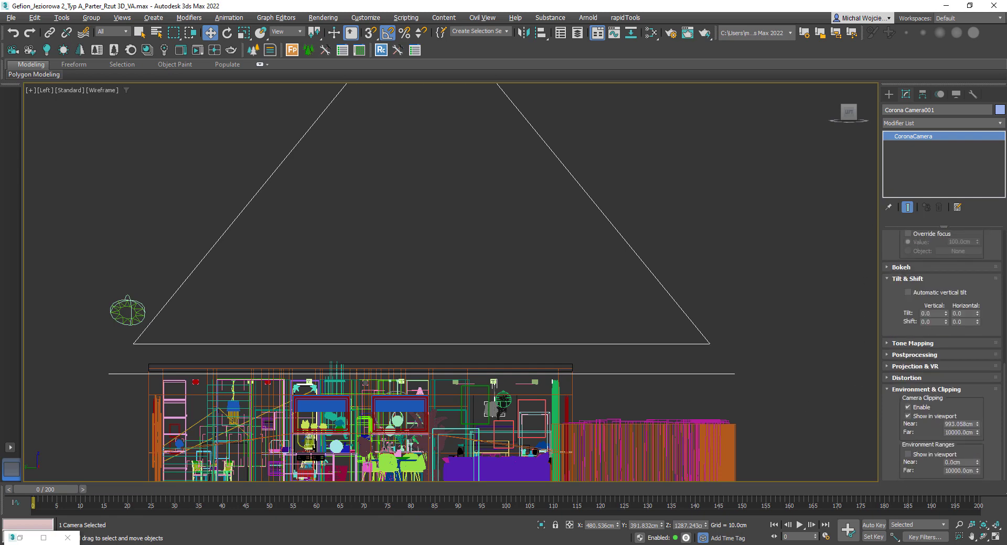
pyautogui.press('c')
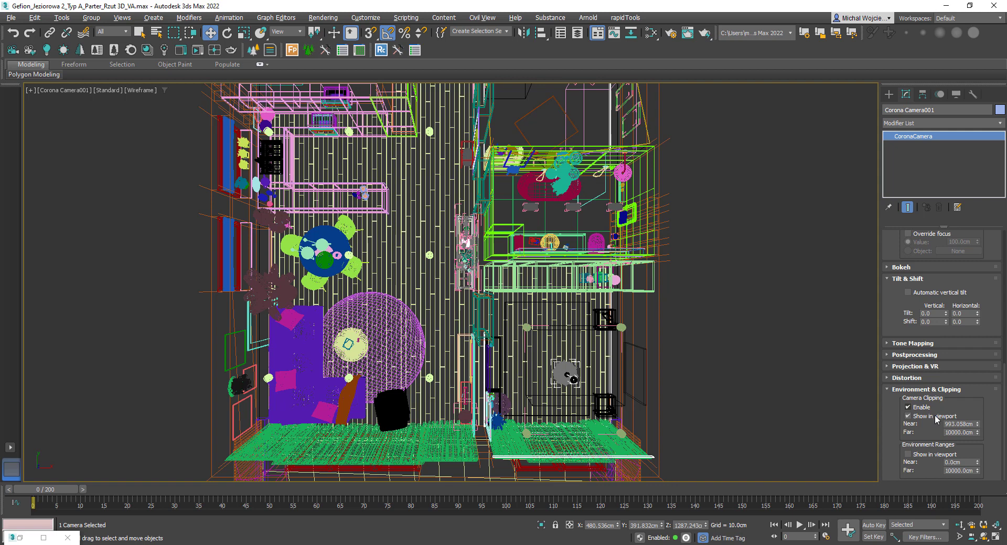
# Enable Camera Clipping, test the Near distance, then cancel the change (near 993.058 cm)
pyautogui.click(922, 408)
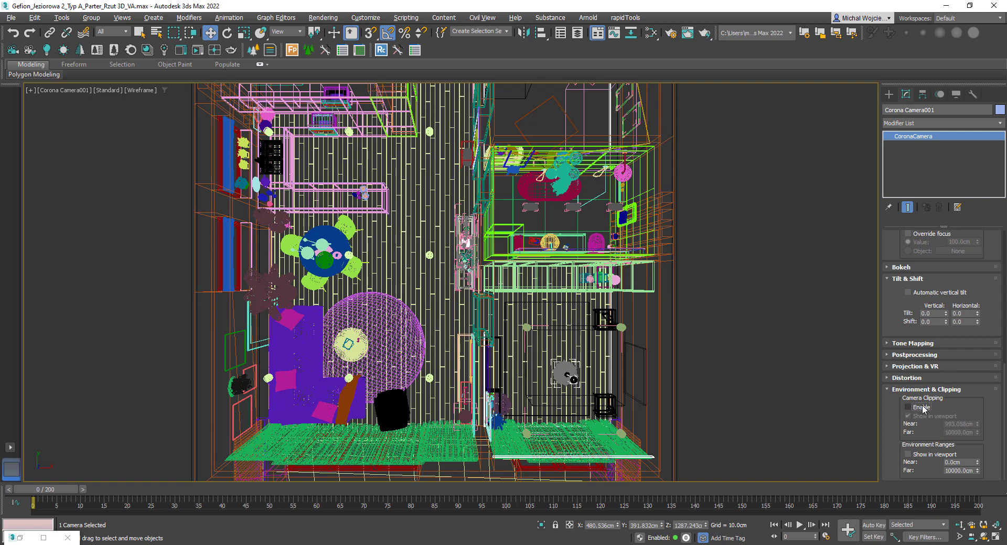
pyautogui.click(925, 408)
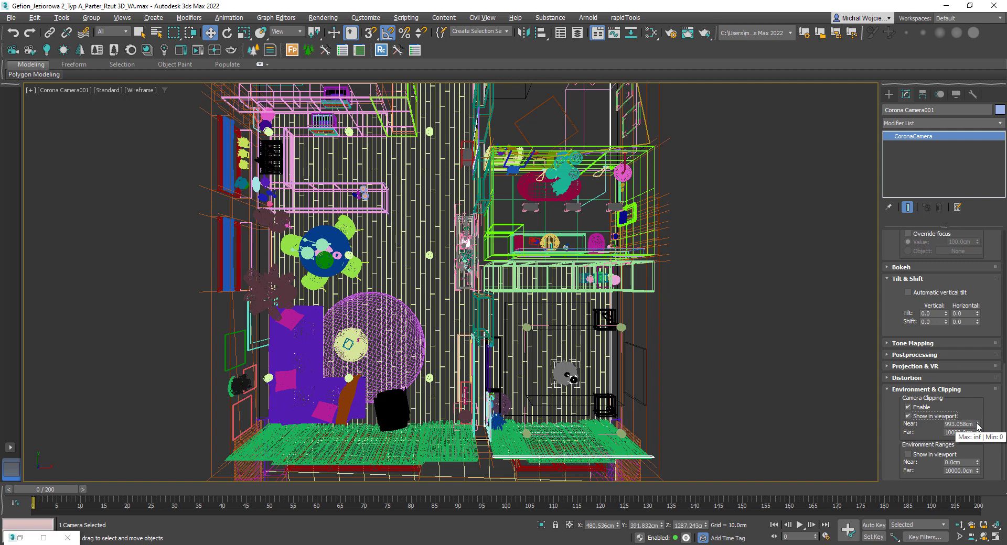
pyautogui.moveTo(977, 426); pyautogui.dragTo(973, 411)
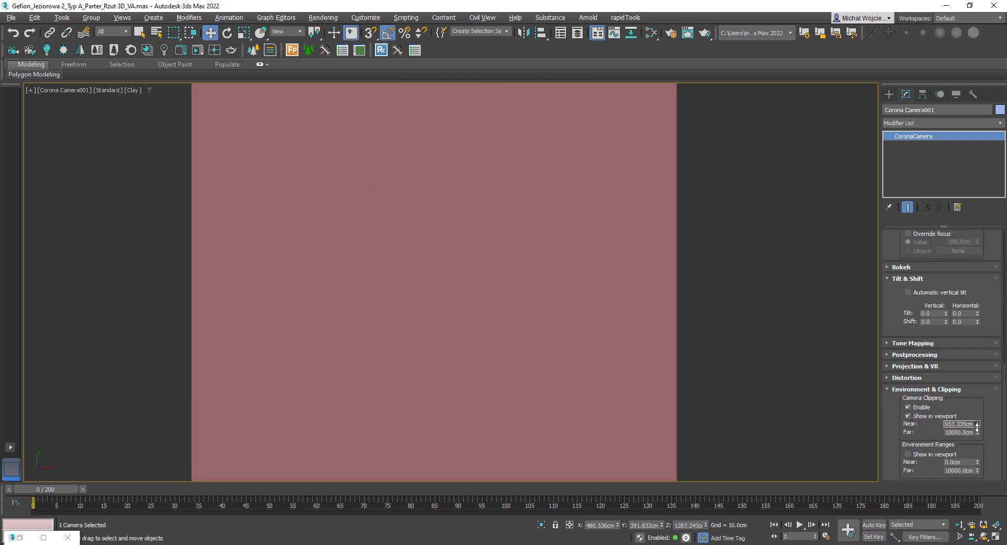
pyautogui.rightClick(973, 411)
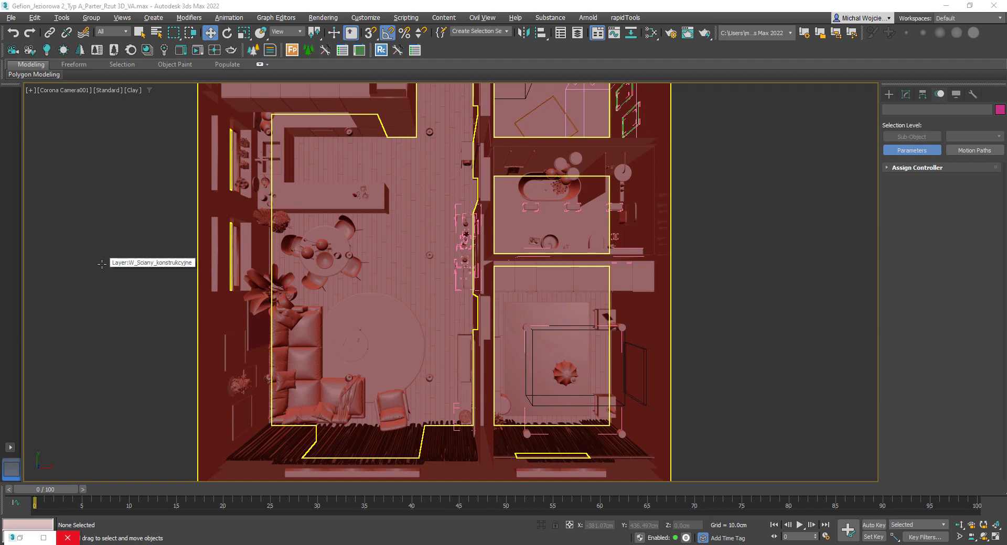
# Restore the four-viewport layout and isolate Compass001 together with the daylight helper
pyautogui.click(995, 537)
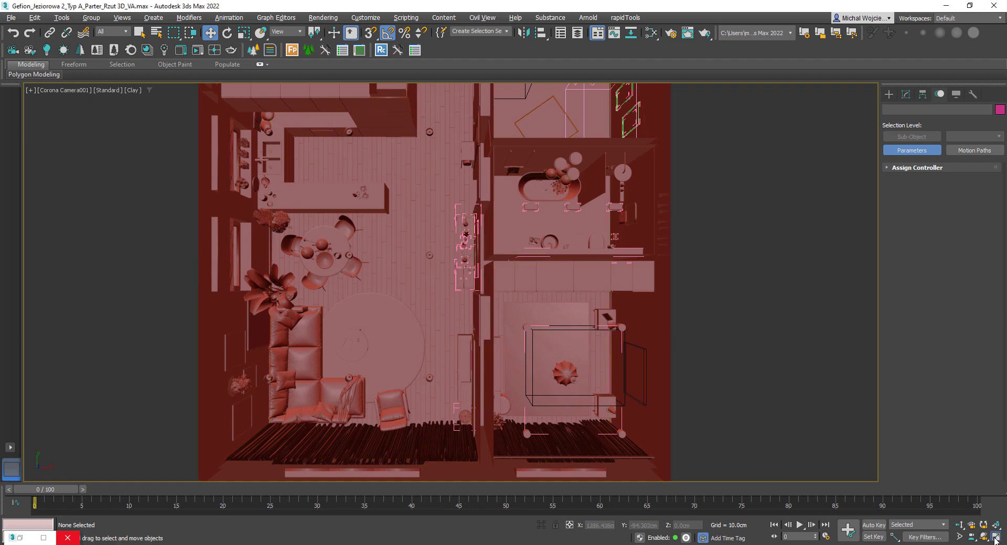
pyautogui.click(658, 206)
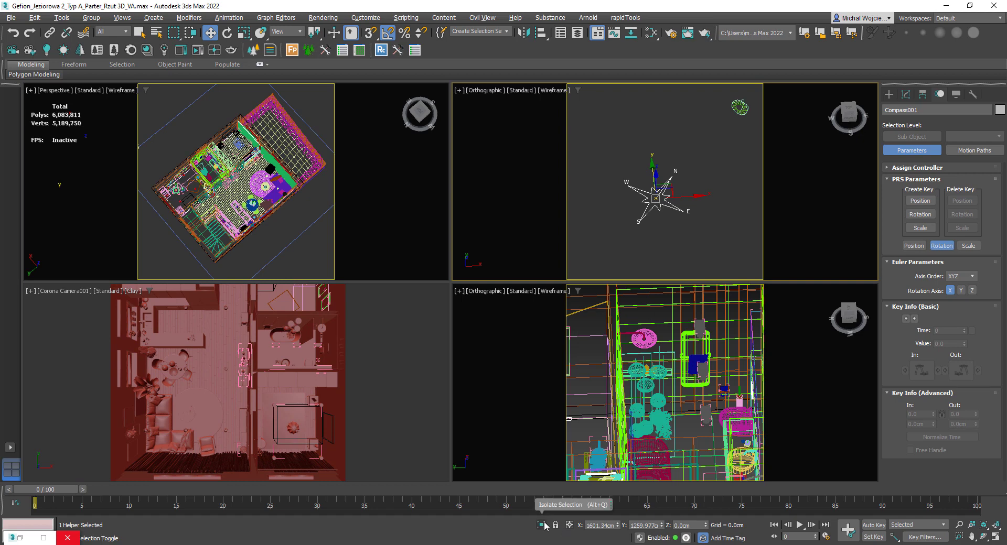
pyautogui.click(542, 525)
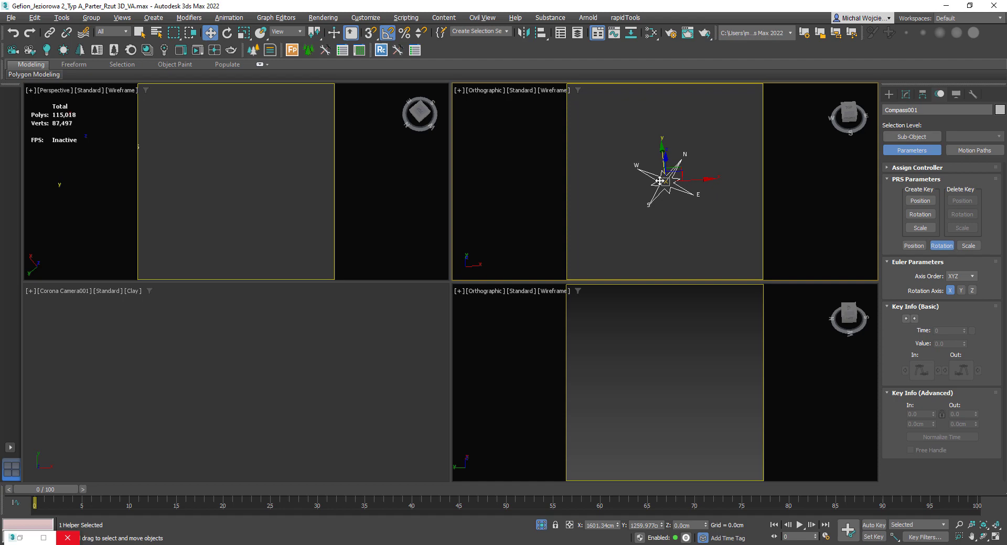
pyautogui.hotkey('alt', 'q')
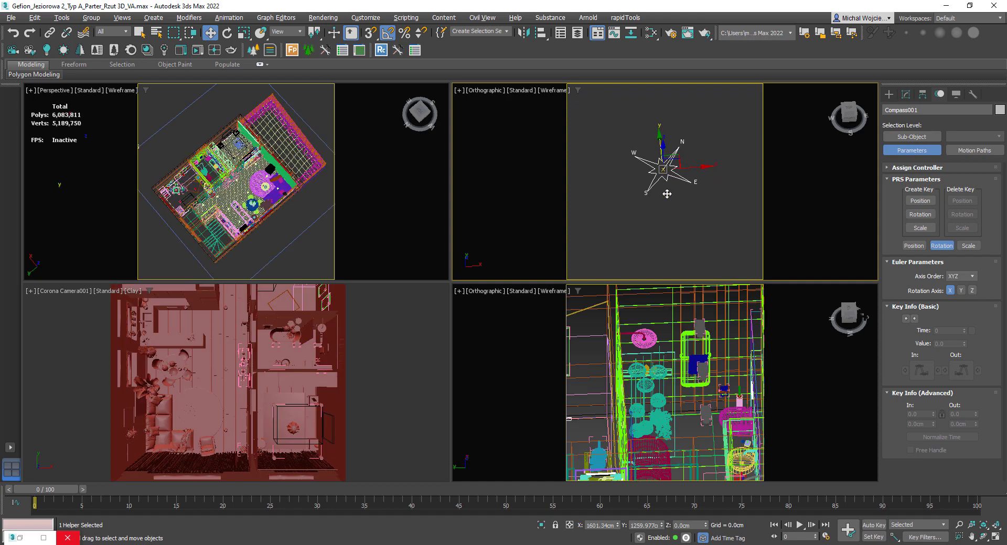
pyautogui.keyDown('ctrl'); pyautogui.click(725, 118); pyautogui.keyUp('ctrl')
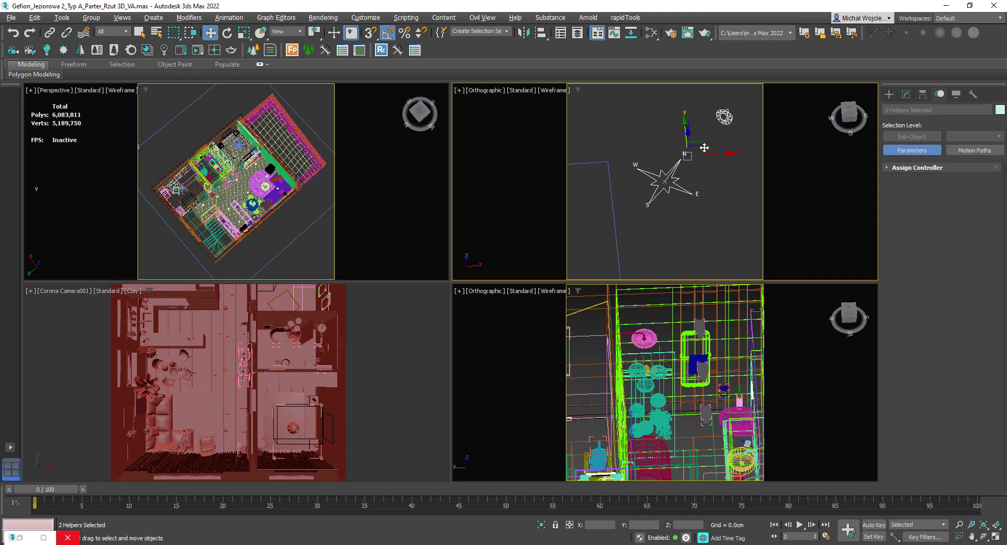
pyautogui.hotkey('alt', 'q')
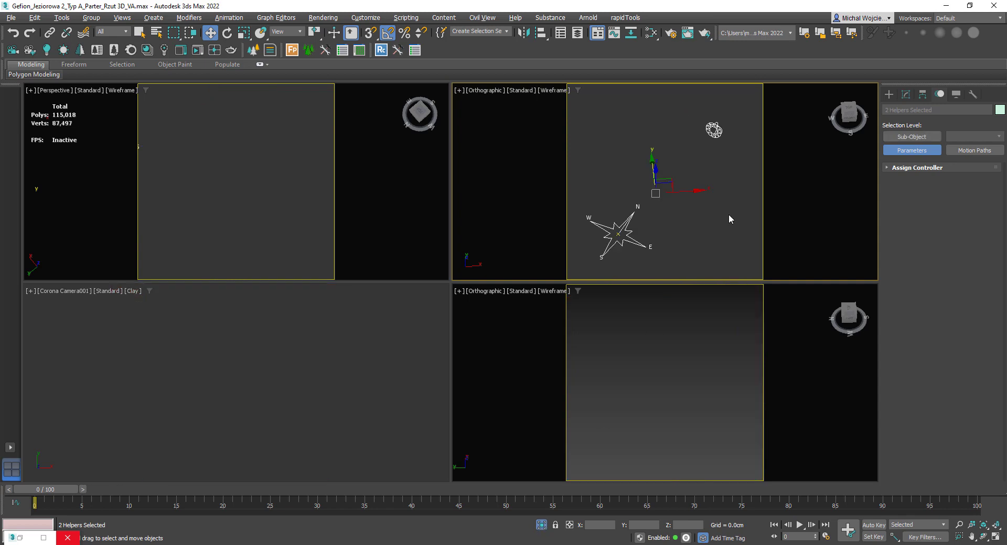
pyautogui.click(652, 237)
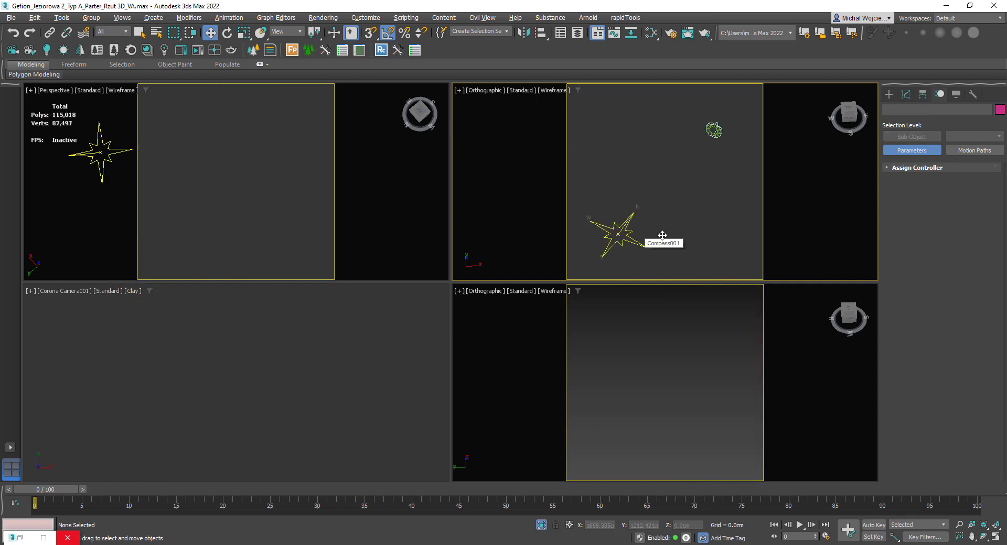
pyautogui.click(637, 243)
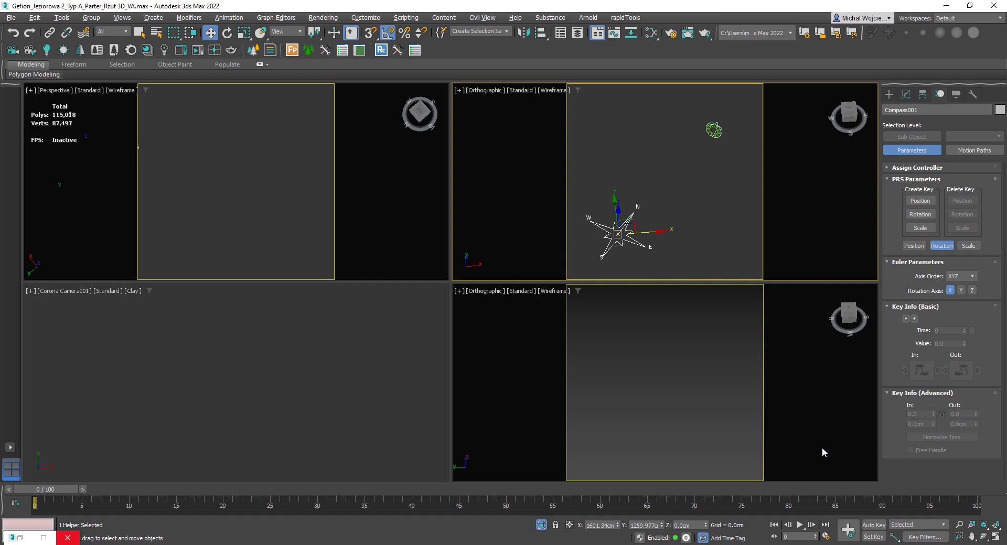
# Set the animation End Time to 200 frames and default key tangents to Linear
pyautogui.click(826, 538)
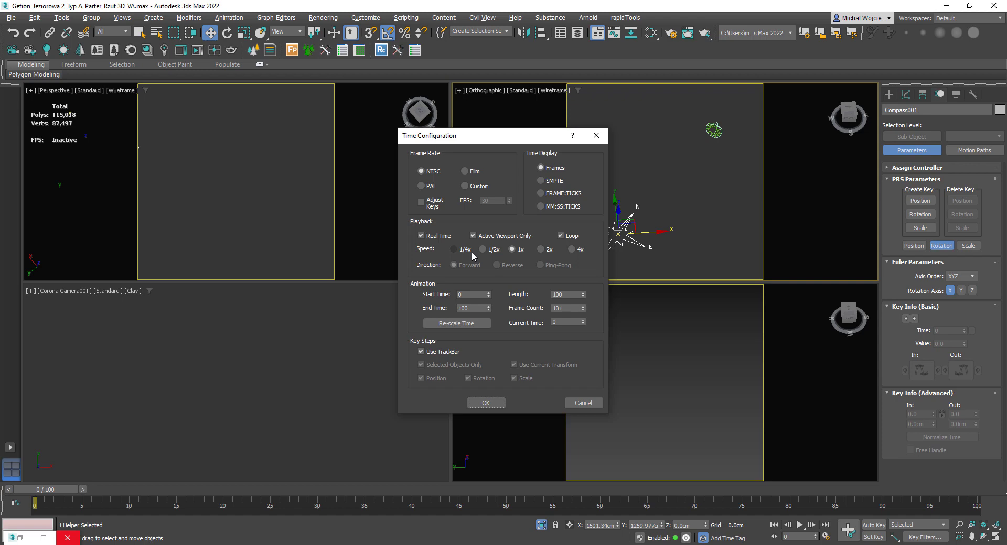
pyautogui.doubleClick(464, 308)
pyautogui.click(485, 403)
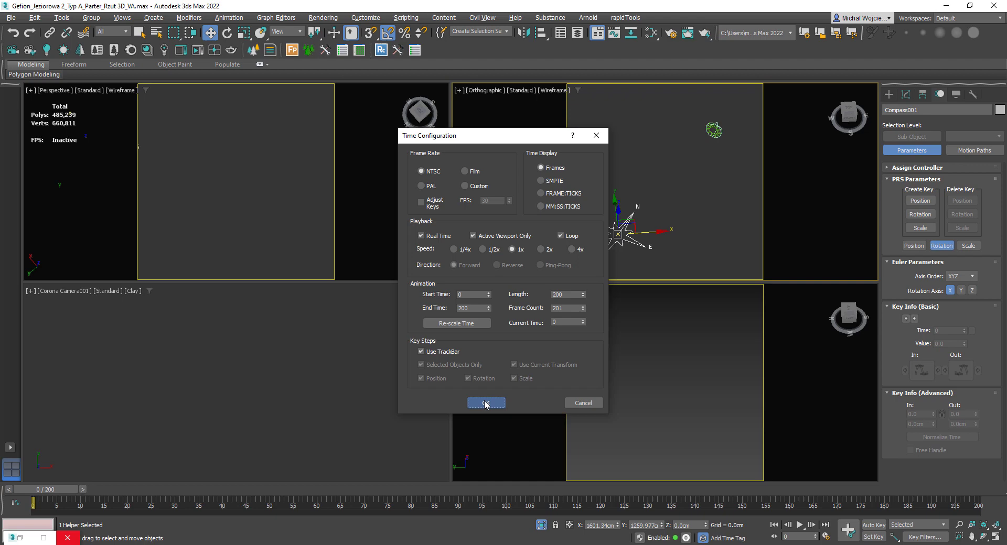
pyautogui.click(485, 404)
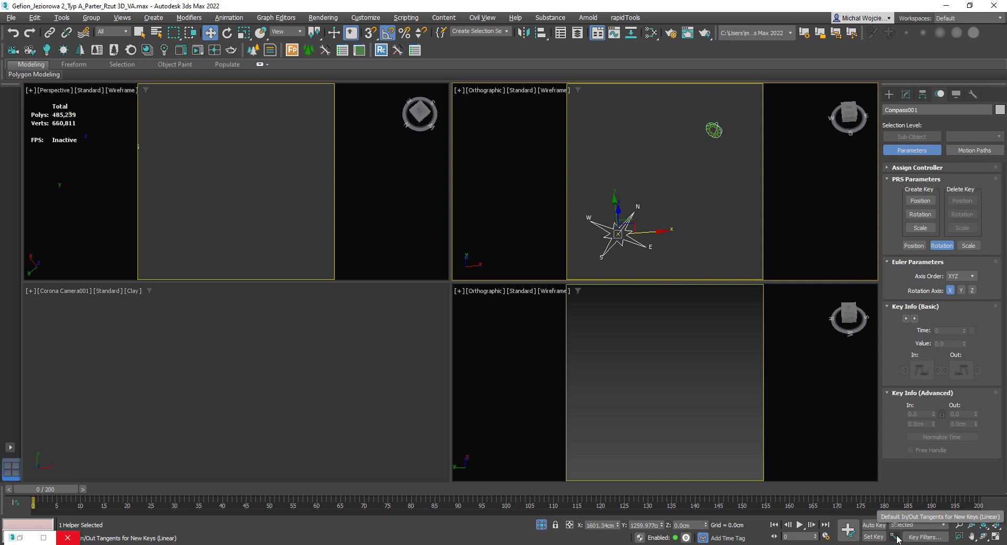
pyautogui.moveTo(897, 540); pyautogui.dragTo(896, 467)
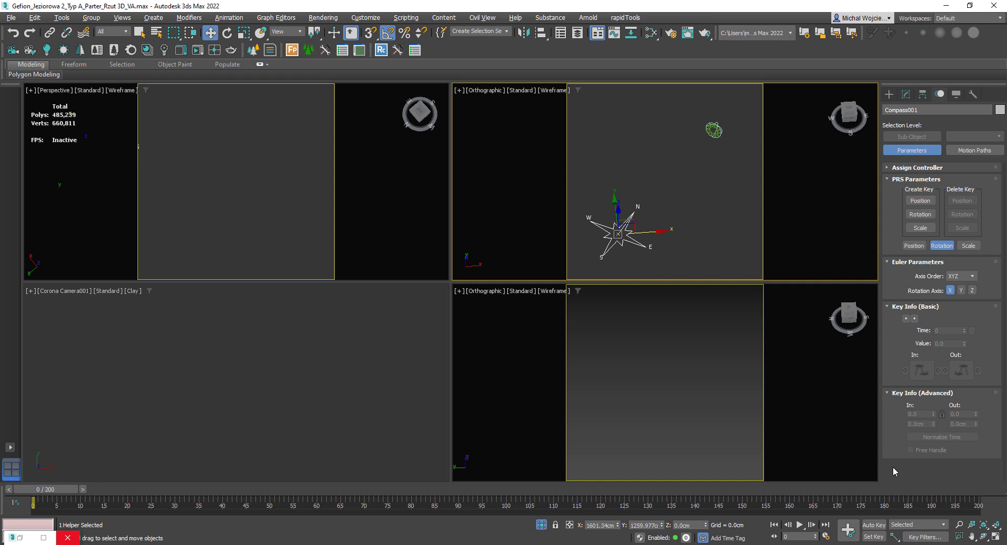
# Turn on Auto Key, select Daylight001, and go to frame 200
pyautogui.click(872, 526)
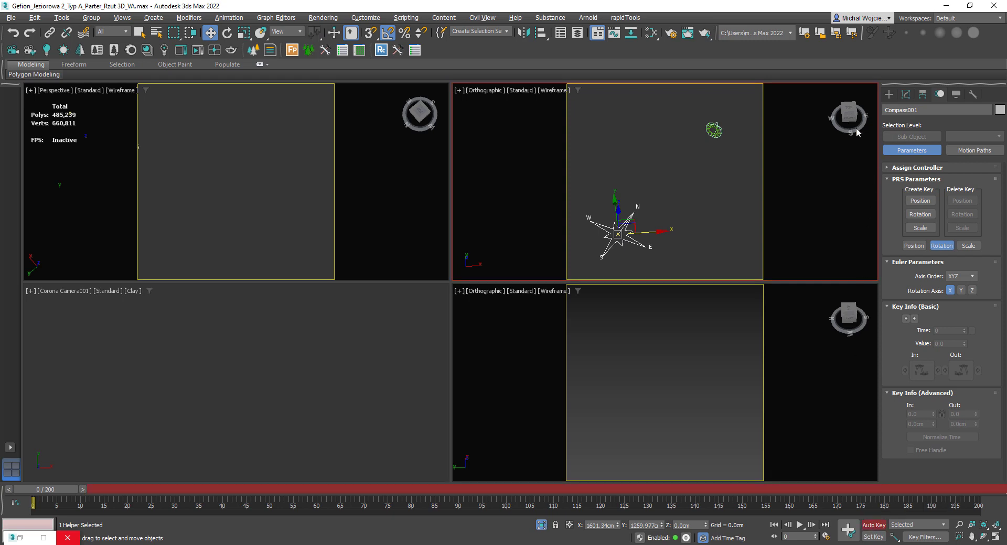
pyautogui.click(717, 132)
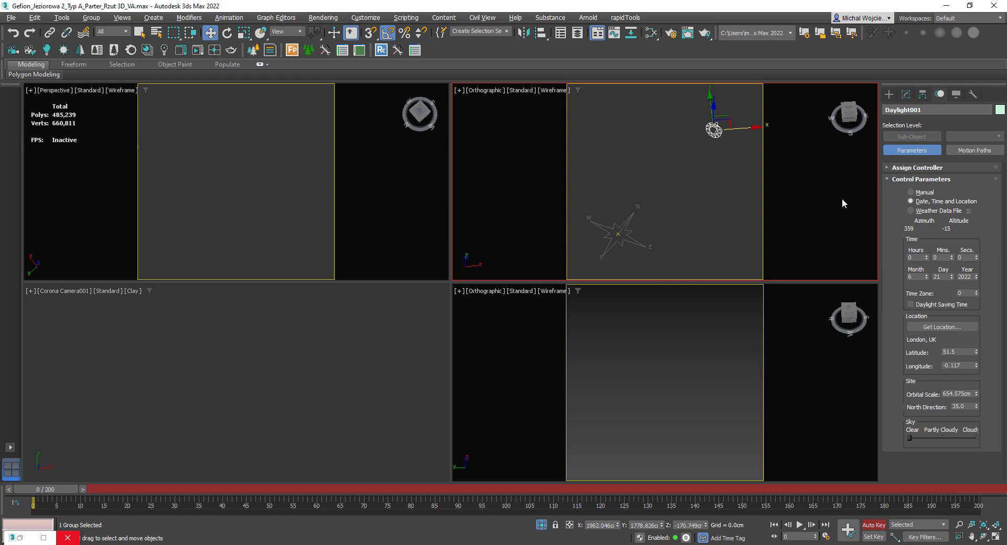
pyautogui.click(915, 257)
pyautogui.click(796, 537)
pyautogui.write('200')
pyautogui.press('Return')
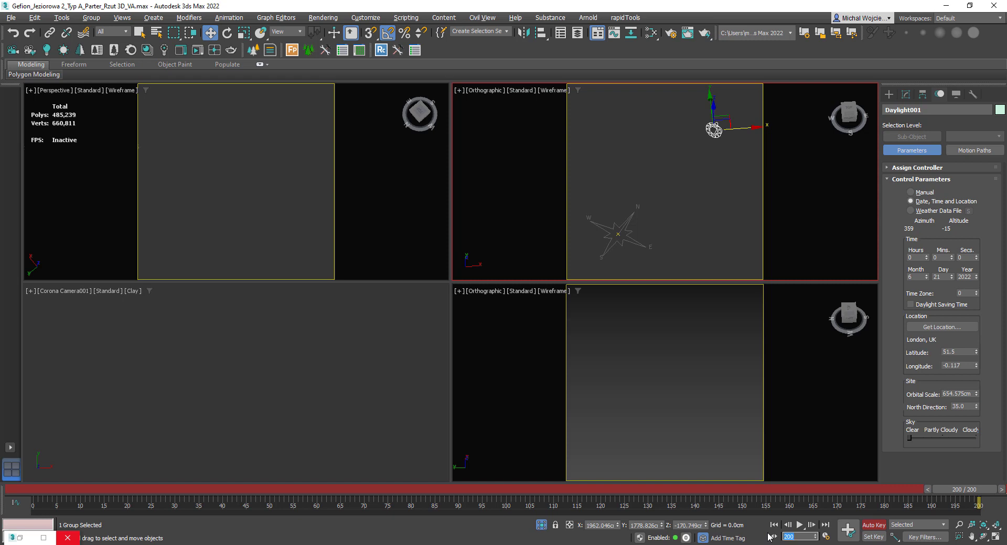
# Key Daylight001's time to 23:59:59 at frame 200, then turn Auto Key off
pyautogui.click(916, 258)
pyautogui.write('23')
pyautogui.press('Tab')
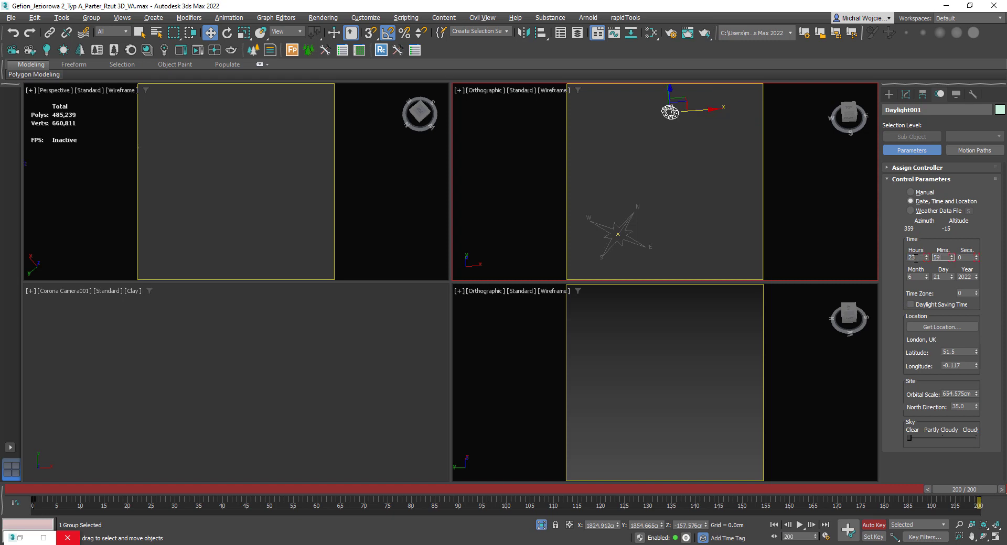
pyautogui.press('Tab')
pyautogui.write('59')
pyautogui.press('Return')
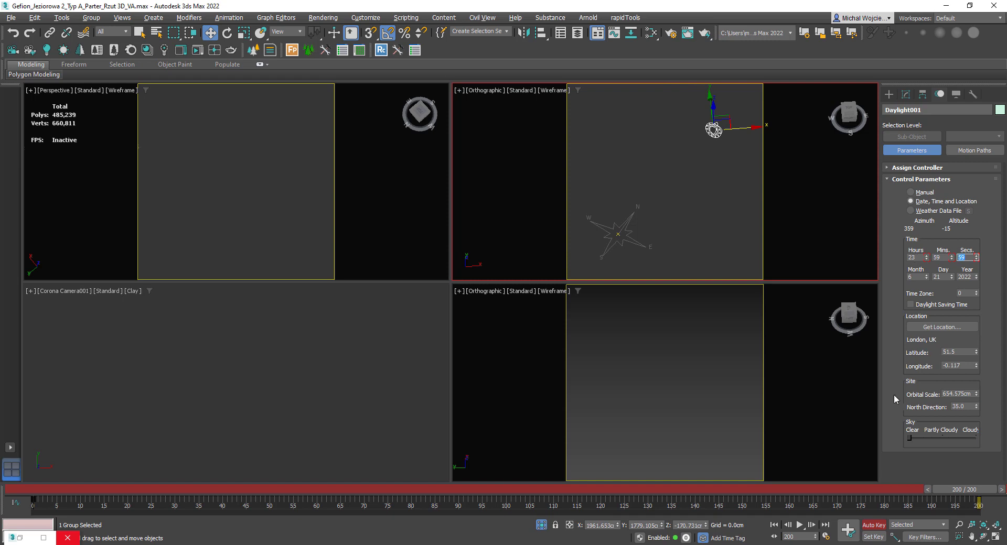
pyautogui.click(874, 525)
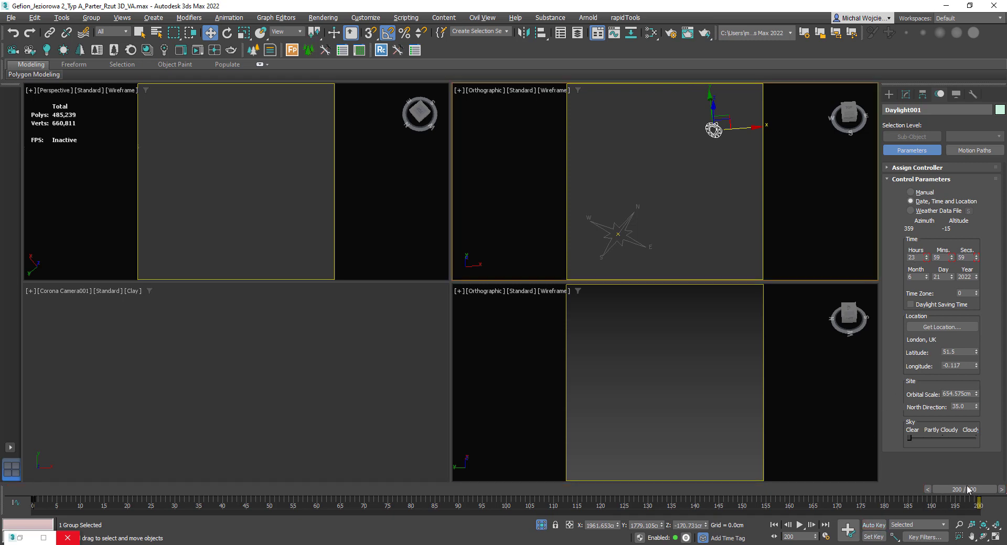
# Scrub the timeline to check the sun's path, and edit the daylight month and year
pyautogui.moveTo(967, 489); pyautogui.dragTo(703, 474)
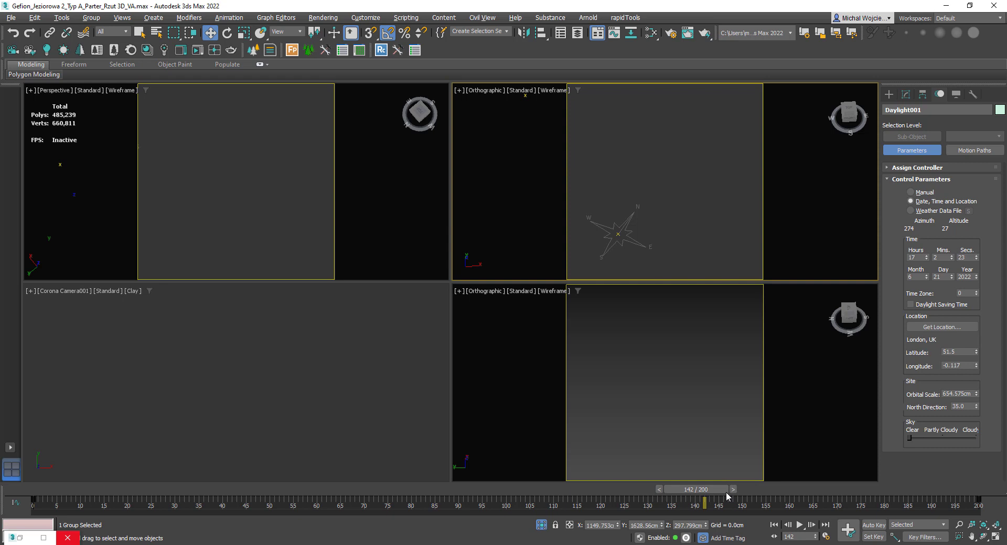
pyautogui.moveTo(728, 495); pyautogui.dragTo(32, 503)
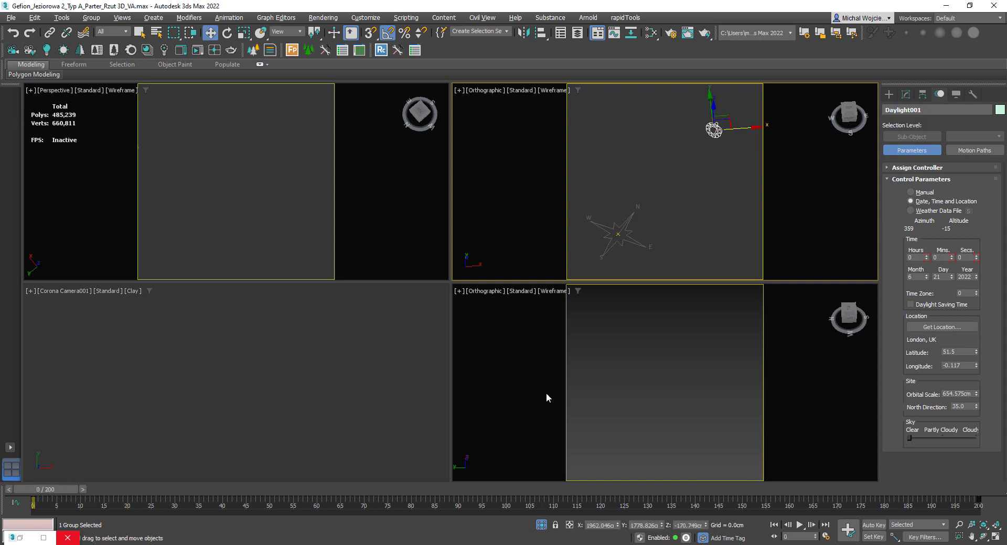
pyautogui.click(915, 277)
pyautogui.doubleClick(966, 277)
# Reconfirm London, UK on the Europe map and show Daylight001's CoronaSun and Skylight parameters
pyautogui.click(943, 328)
pyautogui.click(563, 195)
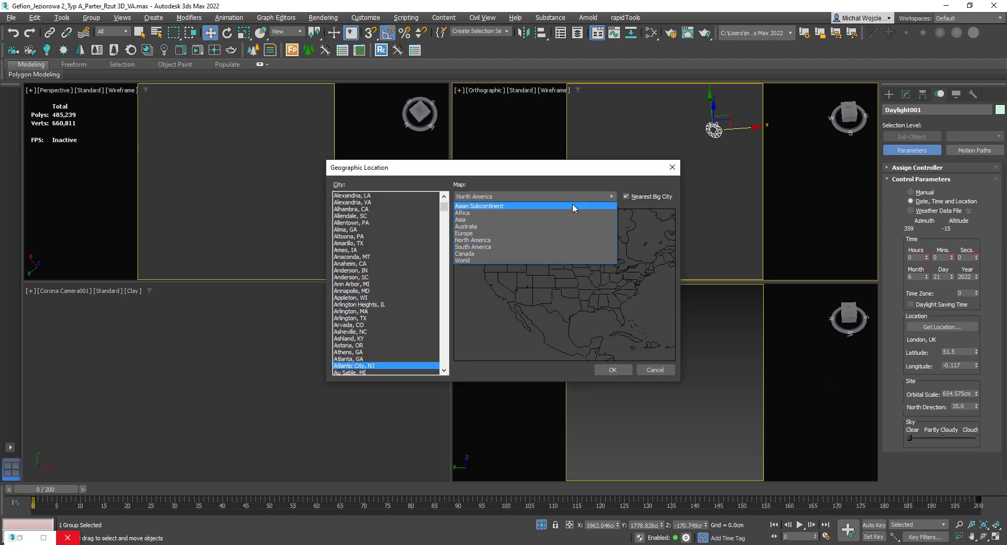
pyautogui.click(573, 234)
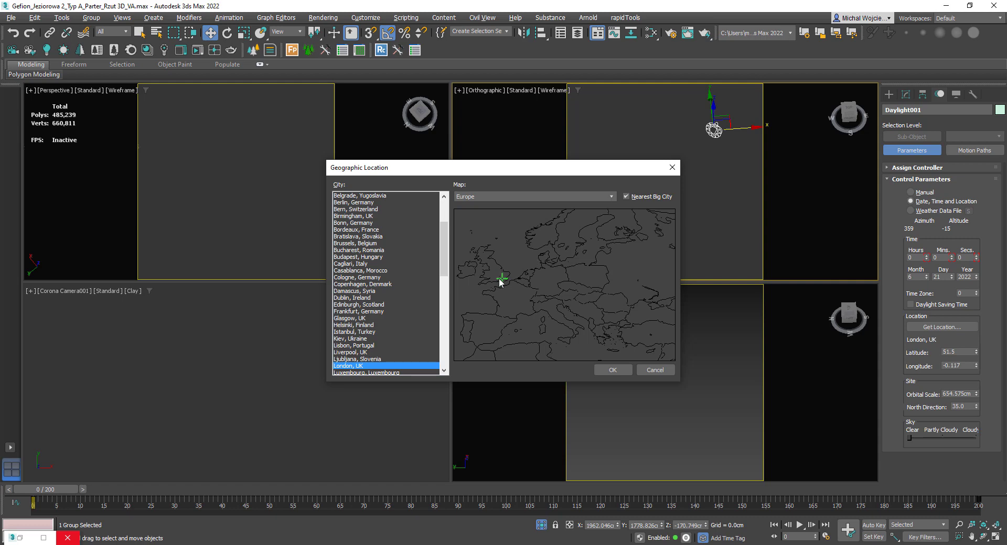
pyautogui.click(612, 370)
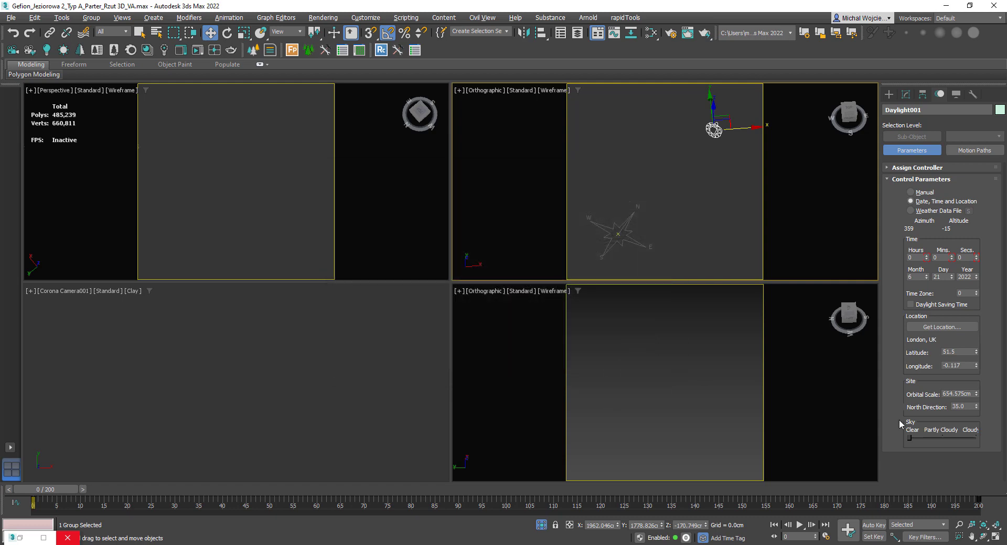
pyautogui.moveTo(961, 369); pyautogui.dragTo(901, 379)
pyautogui.click(906, 95)
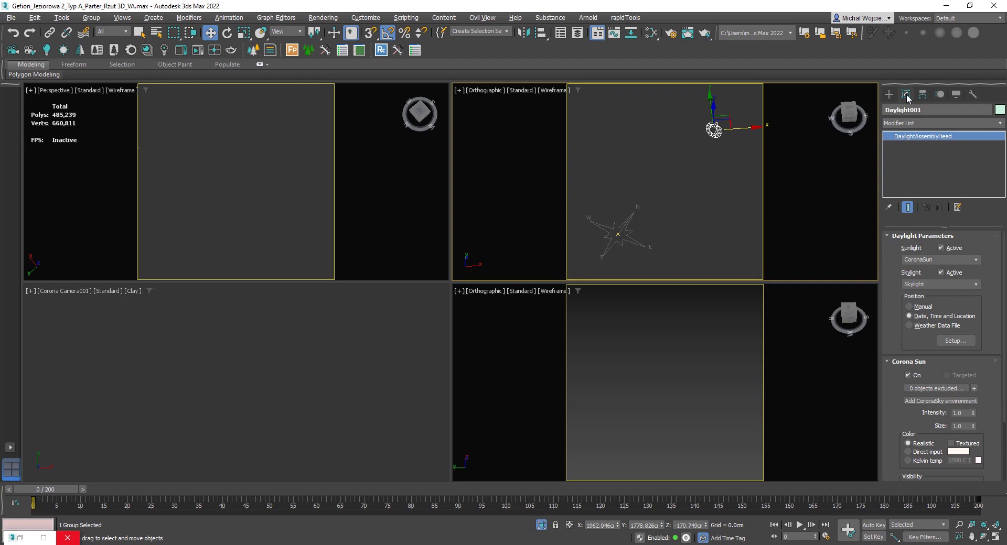
# End isolation and maximize a Top view of the full Gefion floor plan
pyautogui.click(542, 526)
pyautogui.rightClick(405, 378)
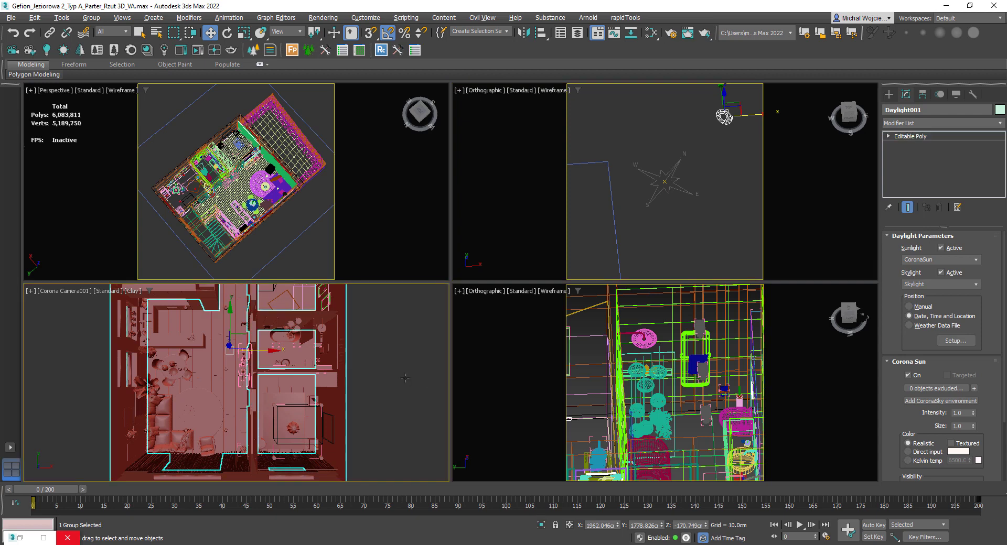
pyautogui.click(405, 378)
pyautogui.hotkey('alt', 'w')
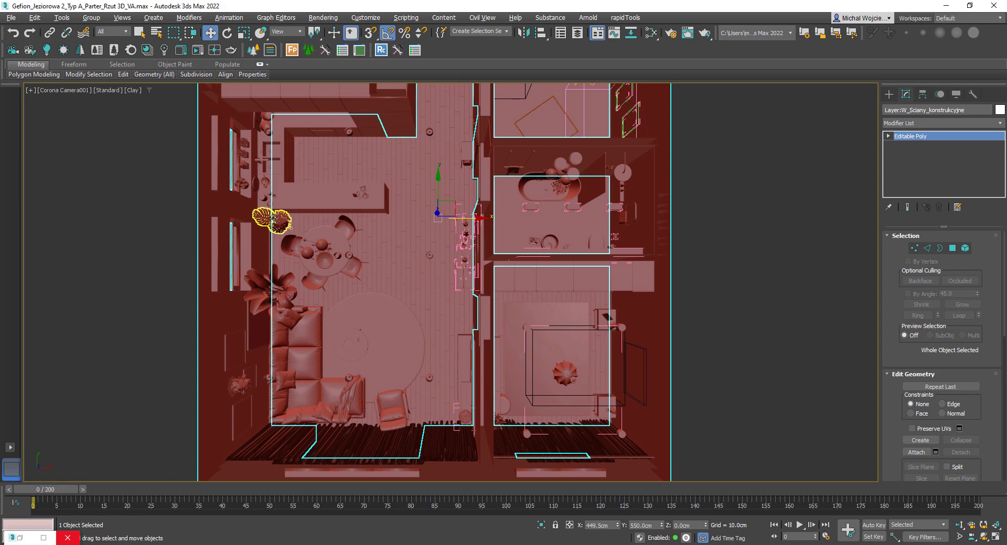
pyautogui.press('p')
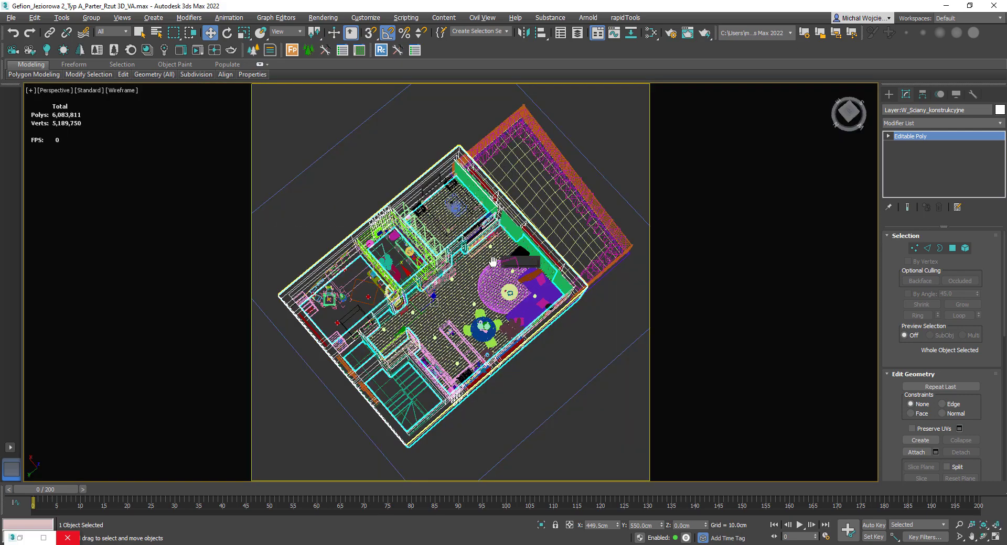
pyautogui.press('t')
pyautogui.scroll(-2, 558, 342)
pyautogui.scroll(4, 559, 341)
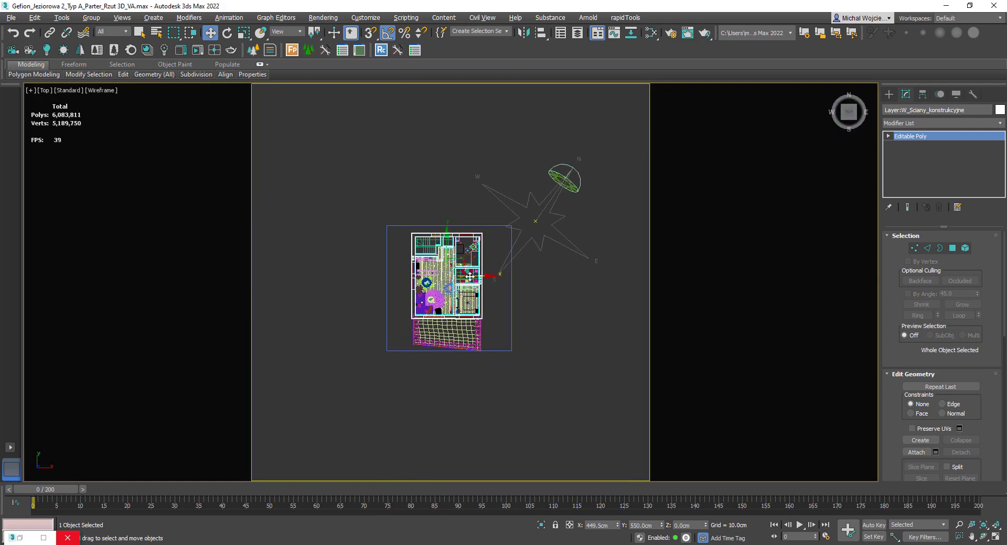
# Scrub the animation to watch the sun move beside the compass
pyautogui.click(559, 340)
pyautogui.moveTo(69, 489); pyautogui.dragTo(236, 487)
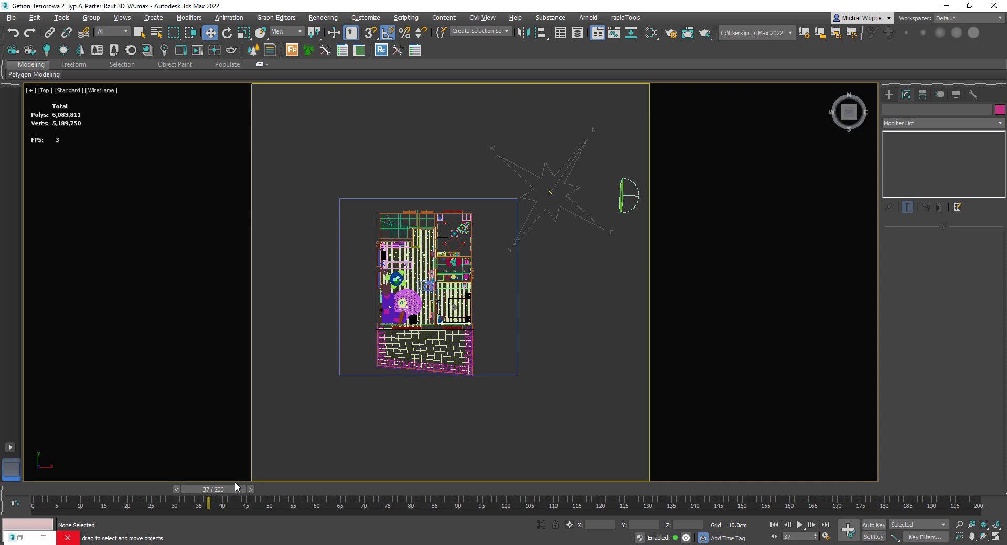
pyautogui.moveTo(235, 487); pyautogui.dragTo(194, 492)
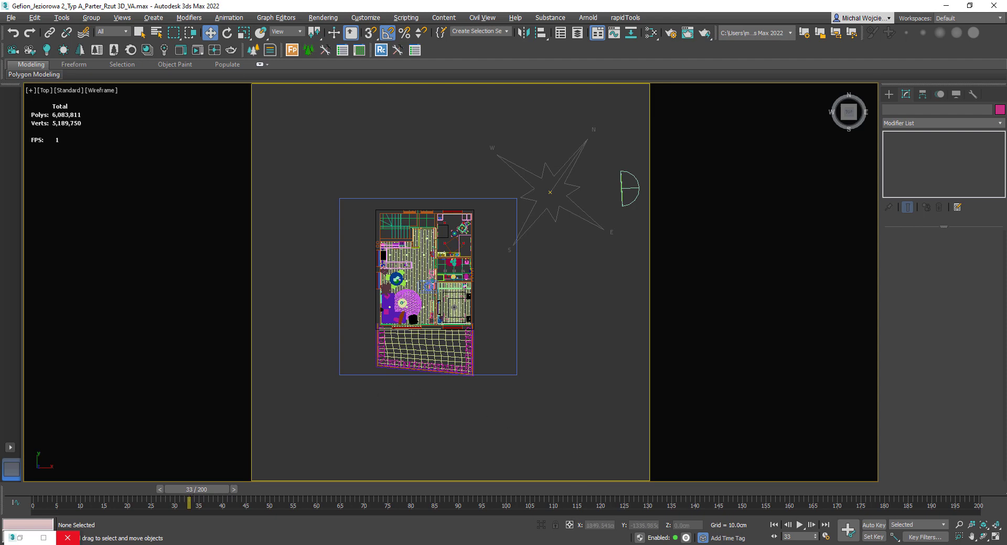
# Switch to the Scena_01_Budynek scene and frame the building slab in the top view
pyautogui.click(580, 524)
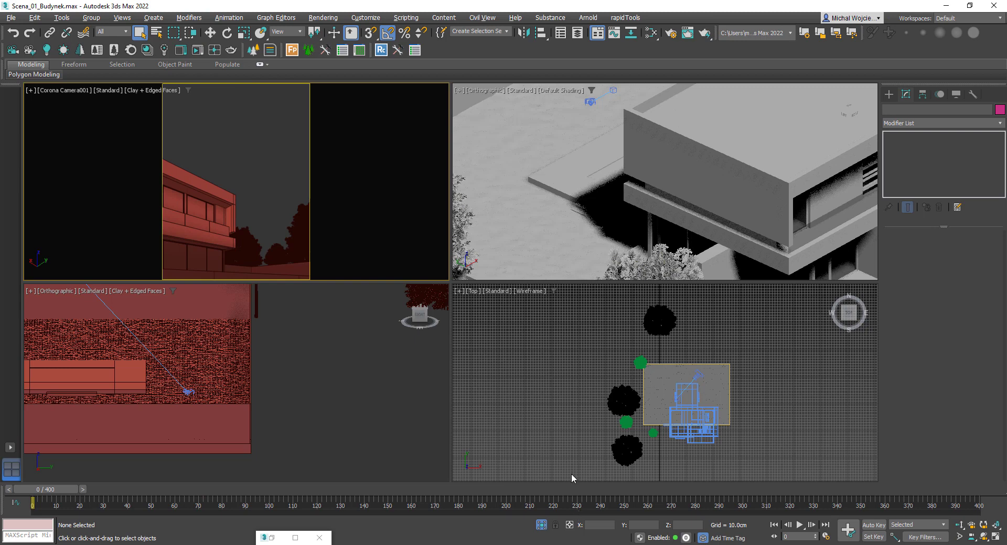
pyautogui.click(572, 389)
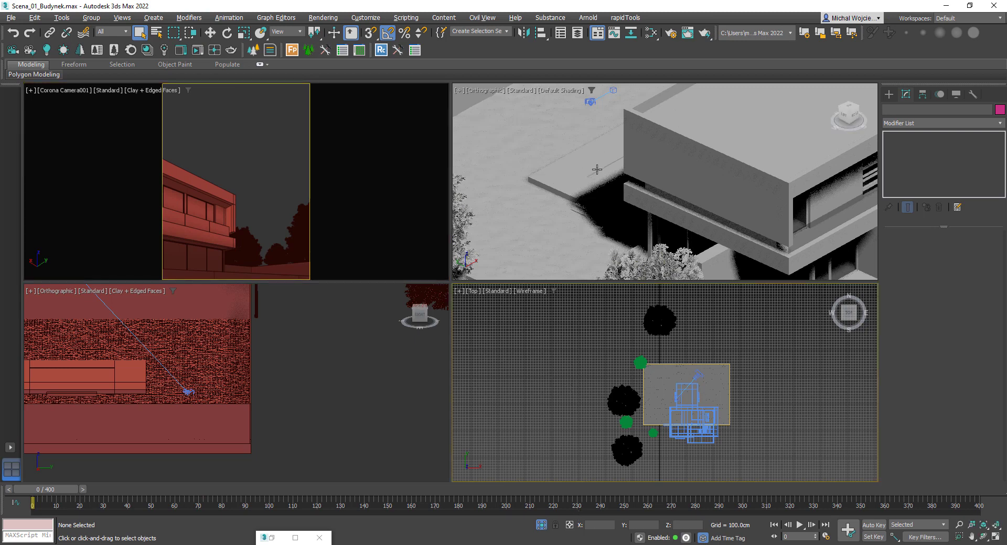
pyautogui.scroll(-8, 597, 169)
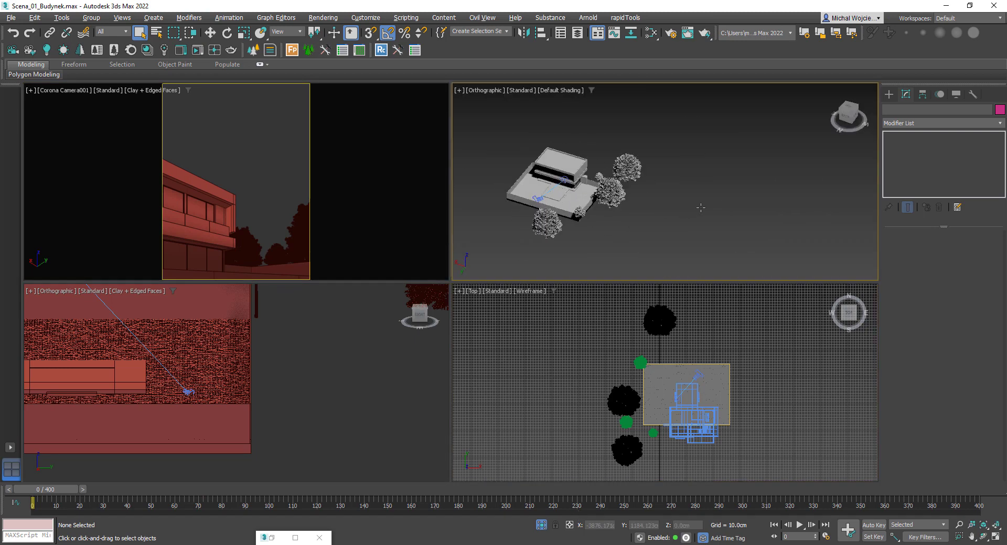
pyautogui.keyDown('alt'); pyautogui.moveTo(701, 208); pyautogui.dragTo(668, 222, button='middle'); pyautogui.keyUp('alt')
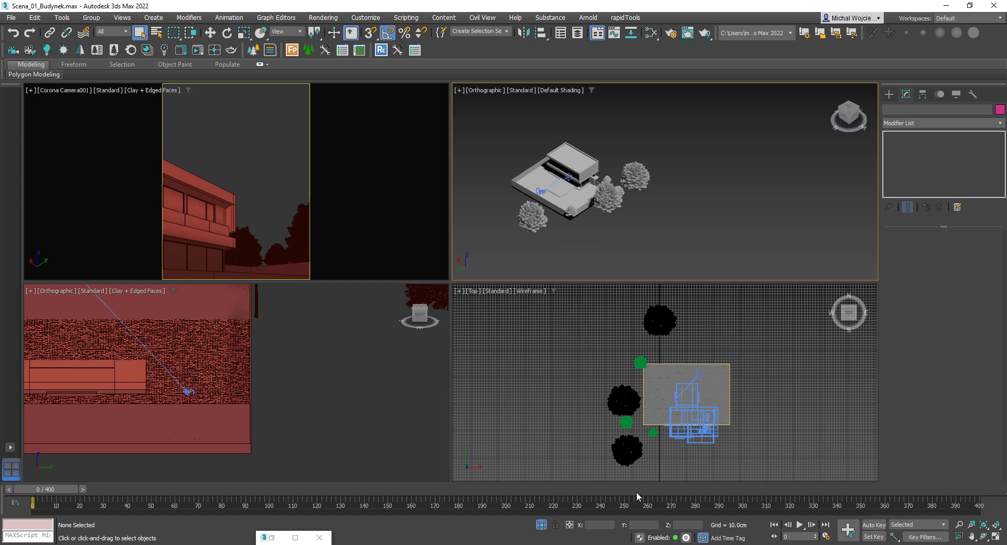
pyautogui.scroll(6, 545, 199)
pyautogui.moveTo(720, 186); pyautogui.dragTo(692, 237, button='middle')
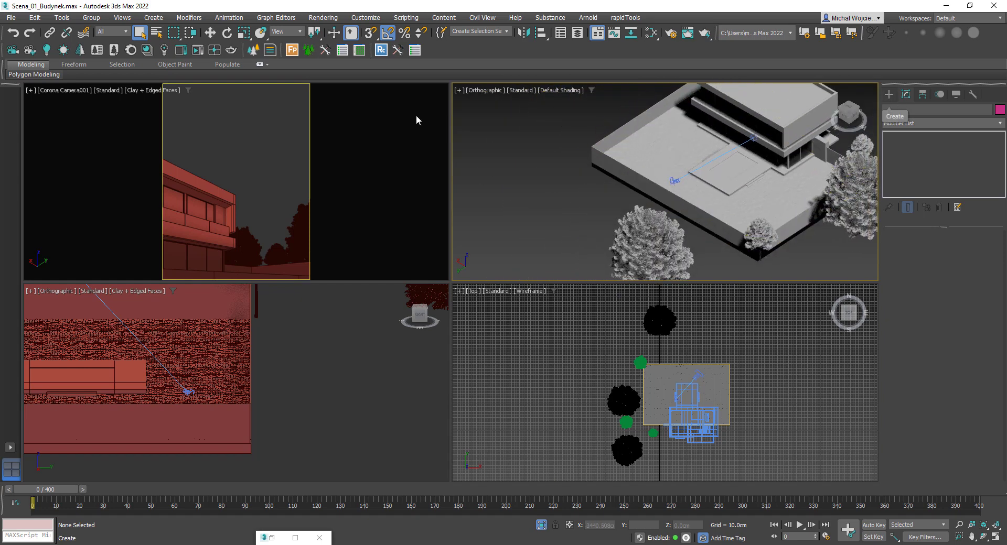
# Create a Daylight system with its compass beside the building, keeping the current exposure control
pyautogui.click(889, 96)
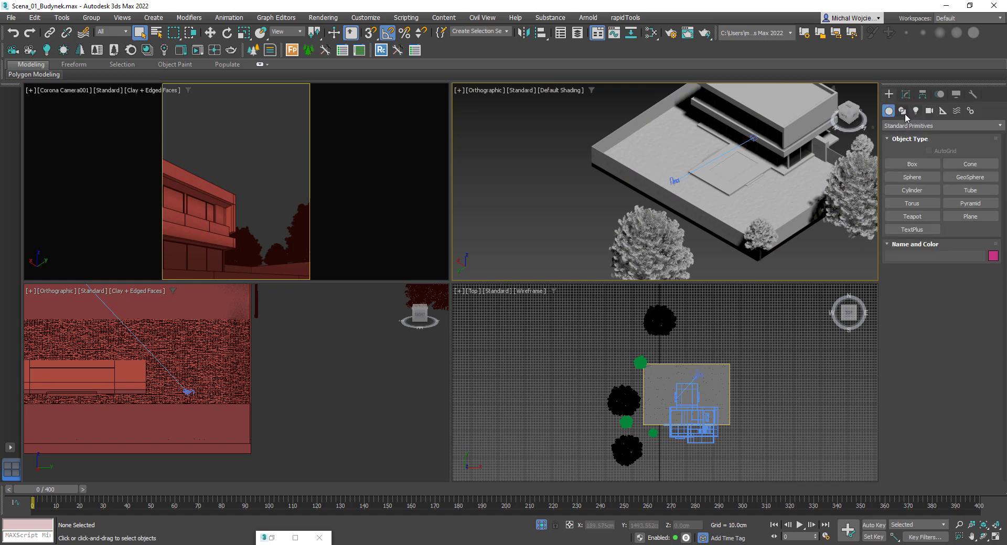
pyautogui.click(970, 111)
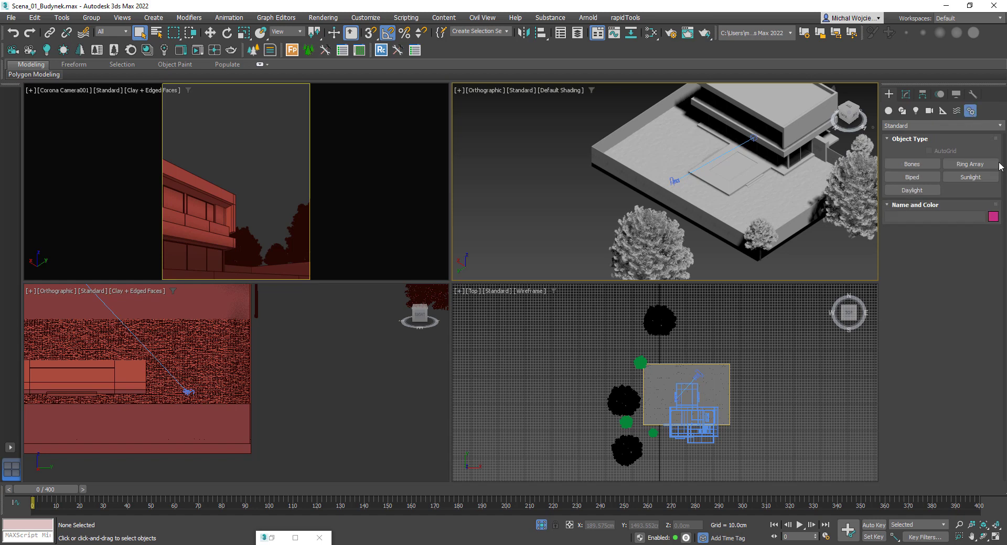
pyautogui.click(915, 191)
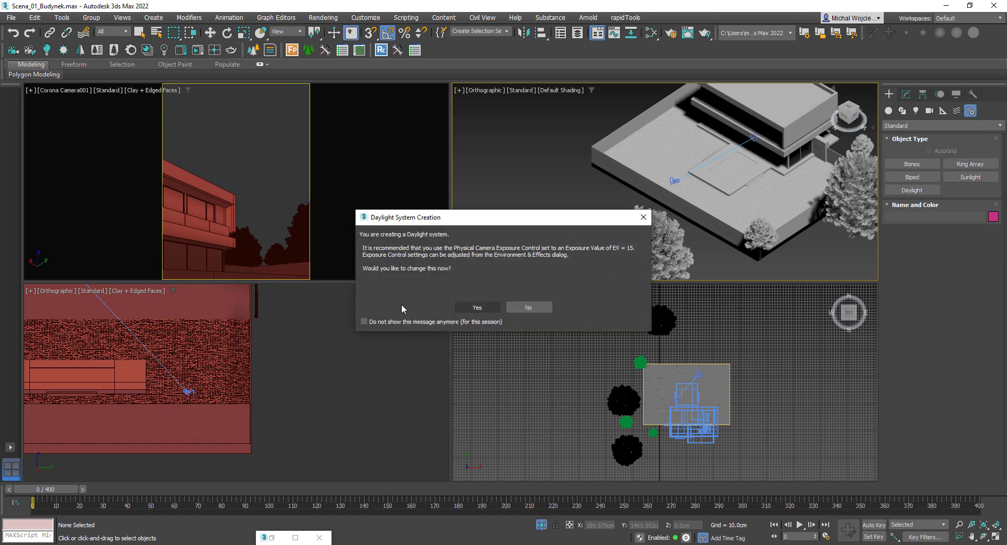
pyautogui.click(523, 309)
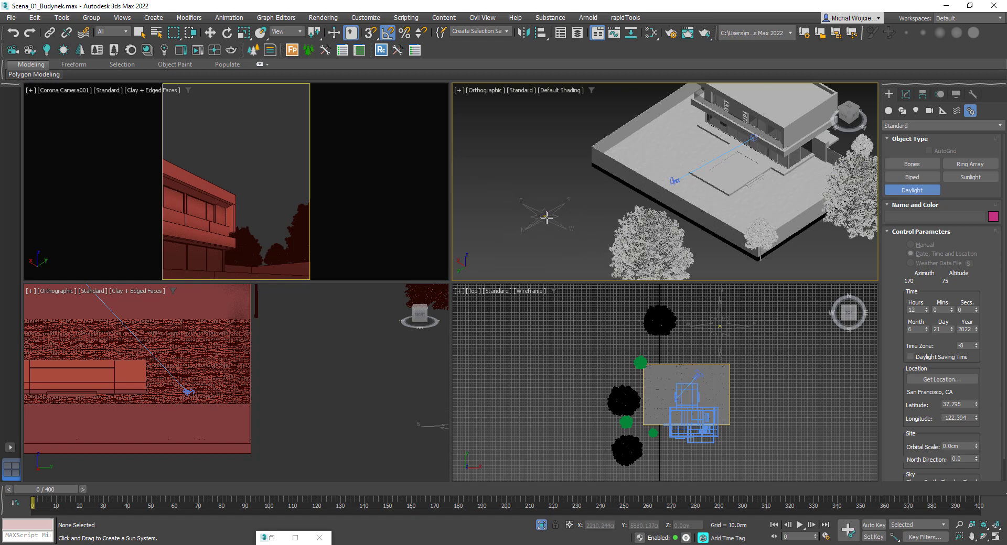
pyautogui.moveTo(549, 220); pyautogui.dragTo(561, 184)
pyautogui.click(557, 181)
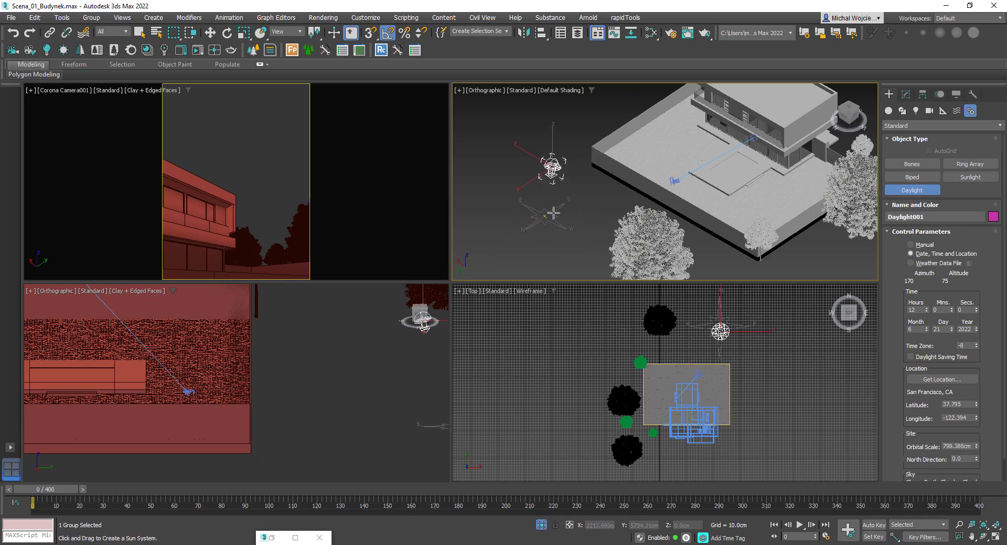
pyautogui.rightClick(554, 212)
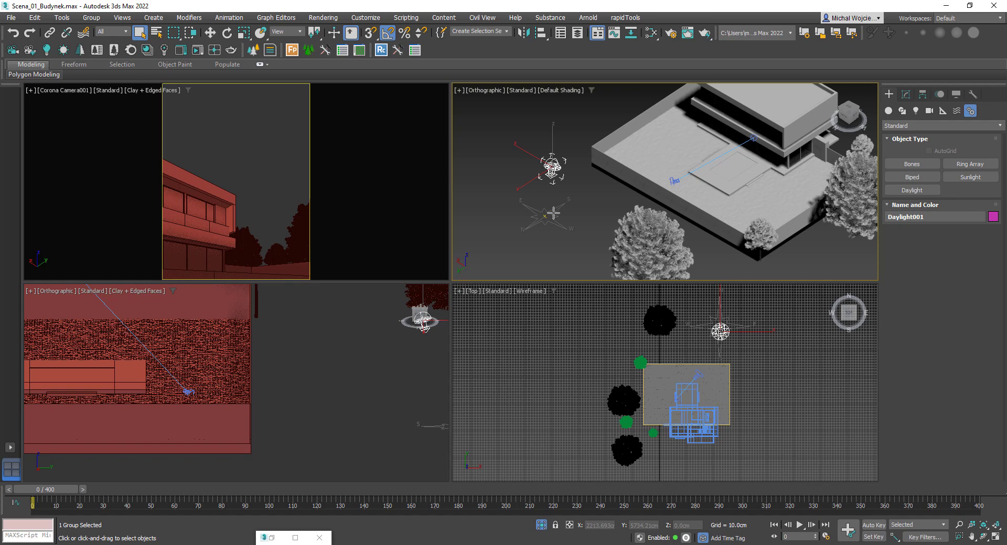
pyautogui.keyDown('alt'); pyautogui.moveTo(554, 213); pyautogui.dragTo(617, 184, button='middle'); pyautogui.keyUp('alt')
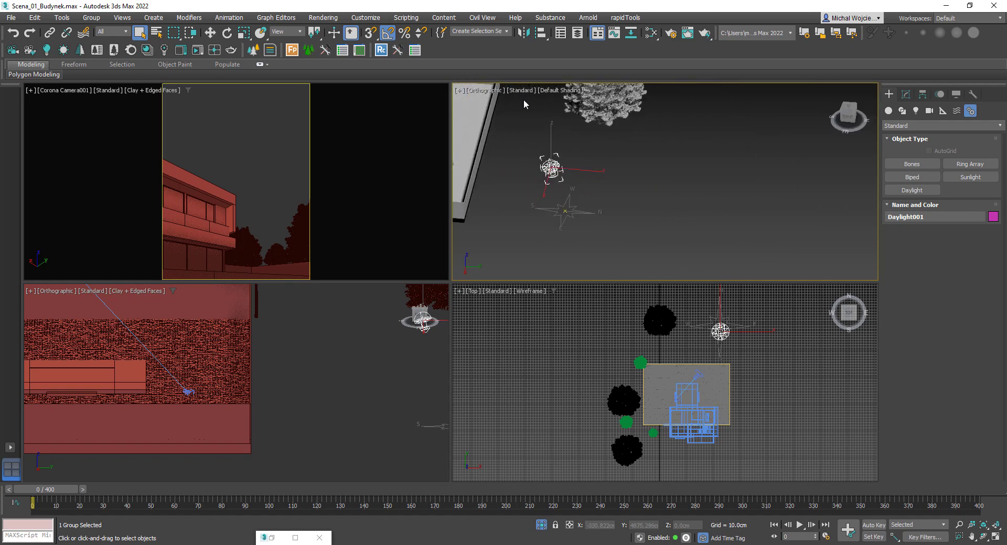
# Check Exposure Control in Environment and Effects and leave it unset
pyautogui.press('8')
pyautogui.moveTo(493, 101); pyautogui.dragTo(391, 114)
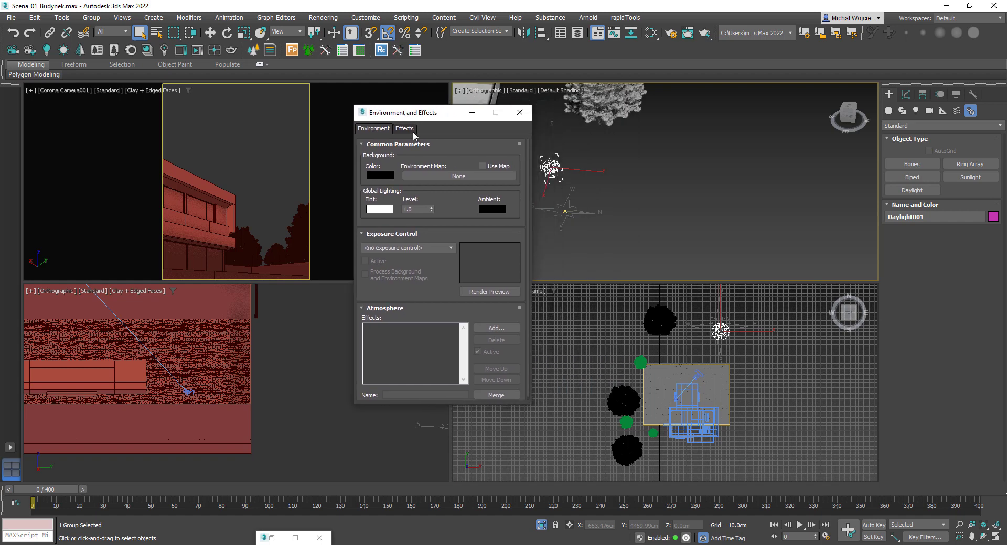
pyautogui.click(412, 129)
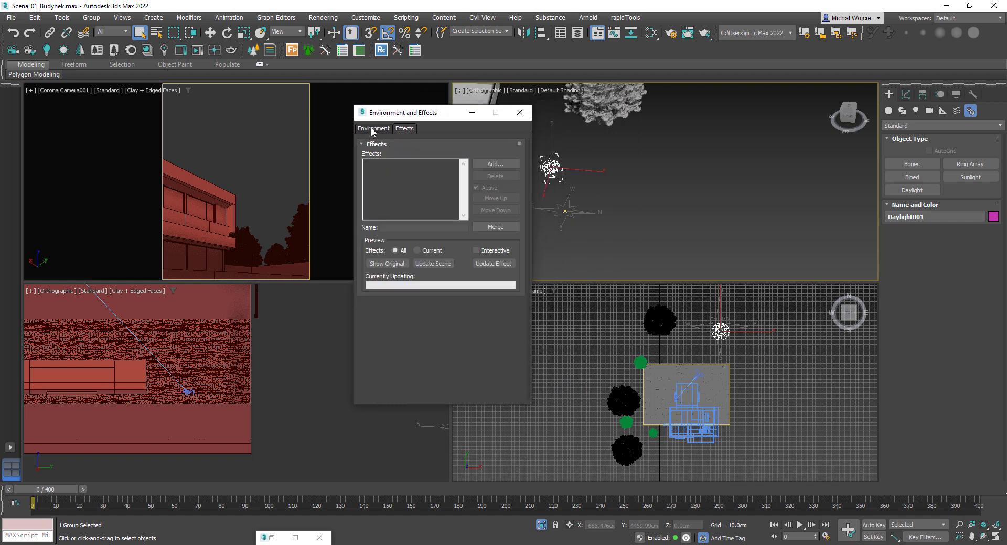
pyautogui.click(372, 129)
pyautogui.click(412, 248)
pyautogui.click(411, 250)
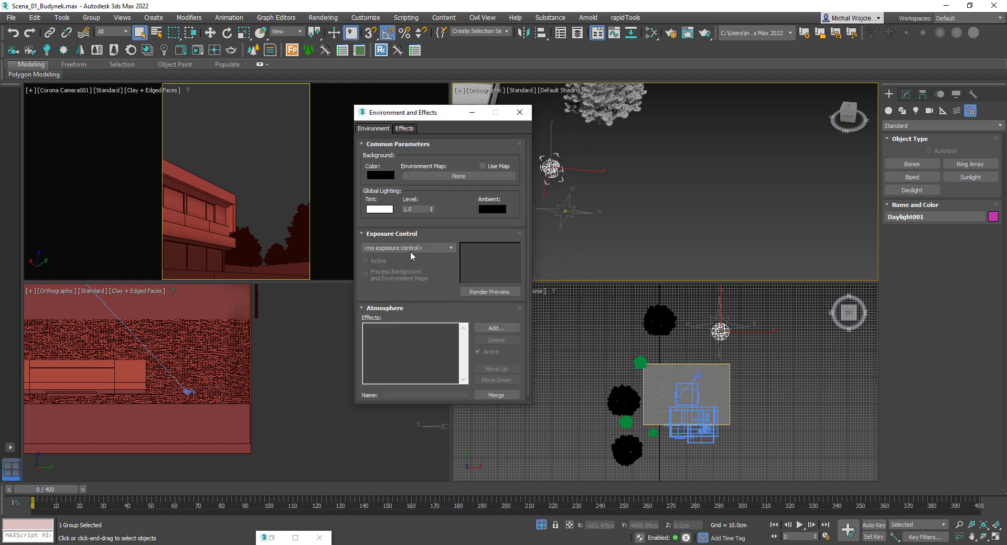
pyautogui.click(519, 113)
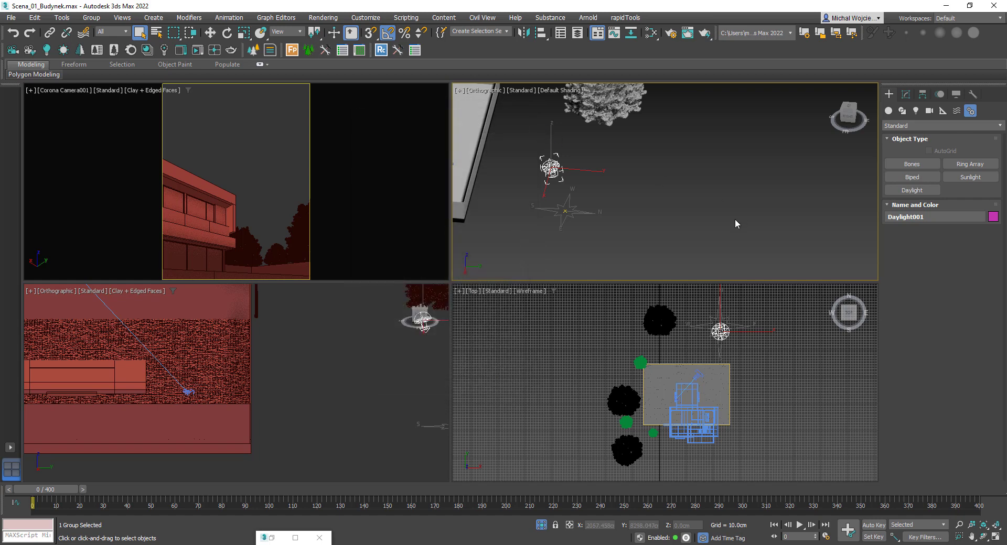
# Set Daylight001's Sunlight type to CoronaSun in the Modify panel
pyautogui.keyDown('alt'); pyautogui.moveTo(671, 185); pyautogui.dragTo(711, 218, button='middle'); pyautogui.keyUp('alt')
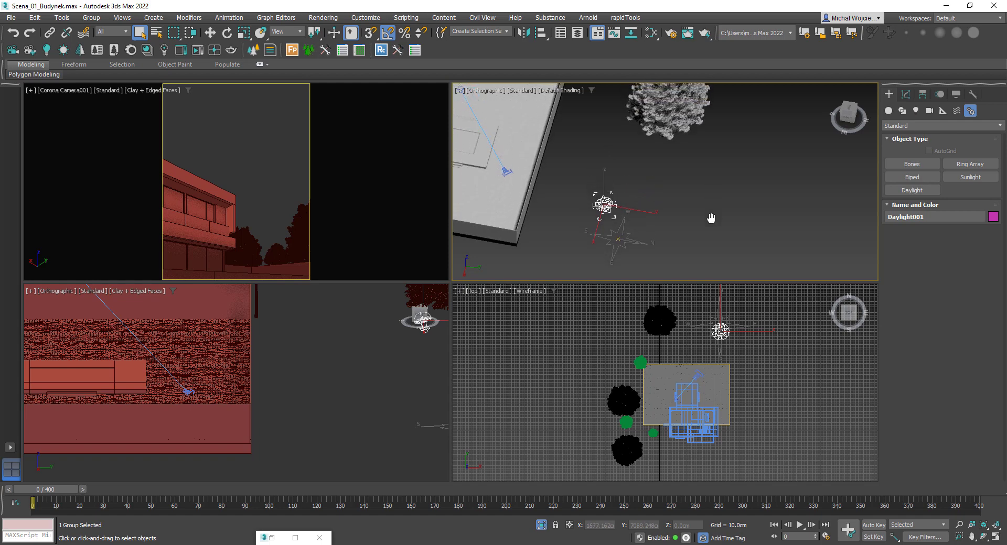
pyautogui.moveTo(697, 231); pyautogui.dragTo(702, 217, button='middle')
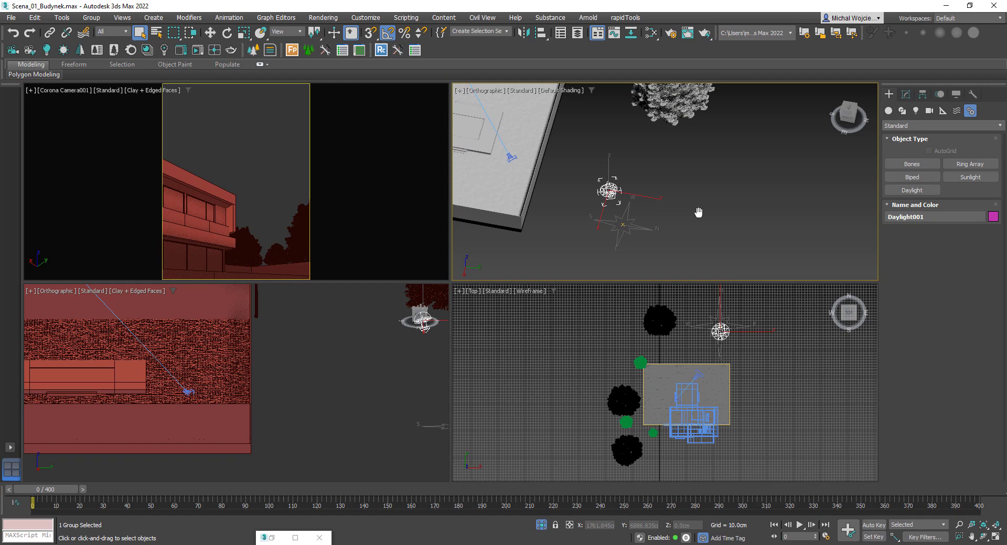
pyautogui.click(904, 95)
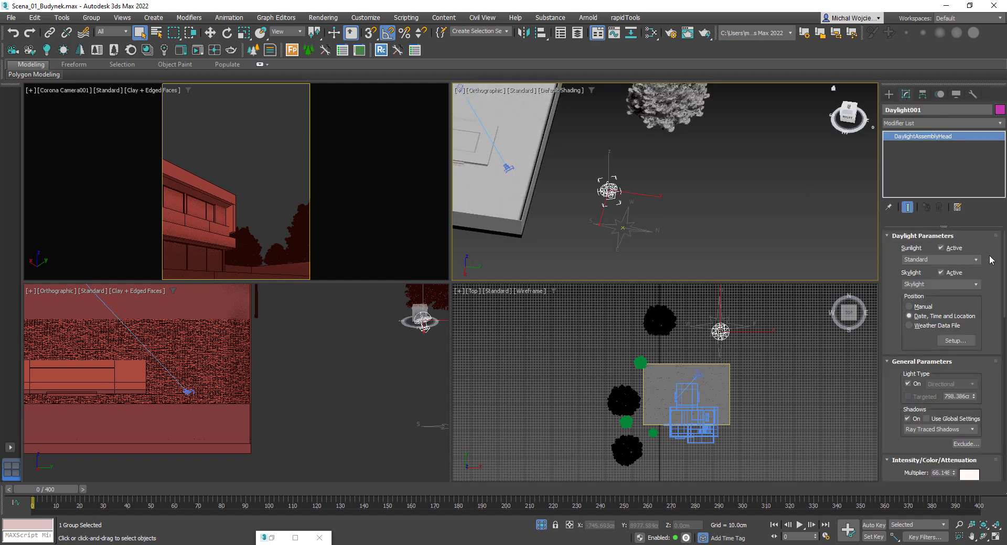
pyautogui.click(968, 260)
pyautogui.click(944, 279)
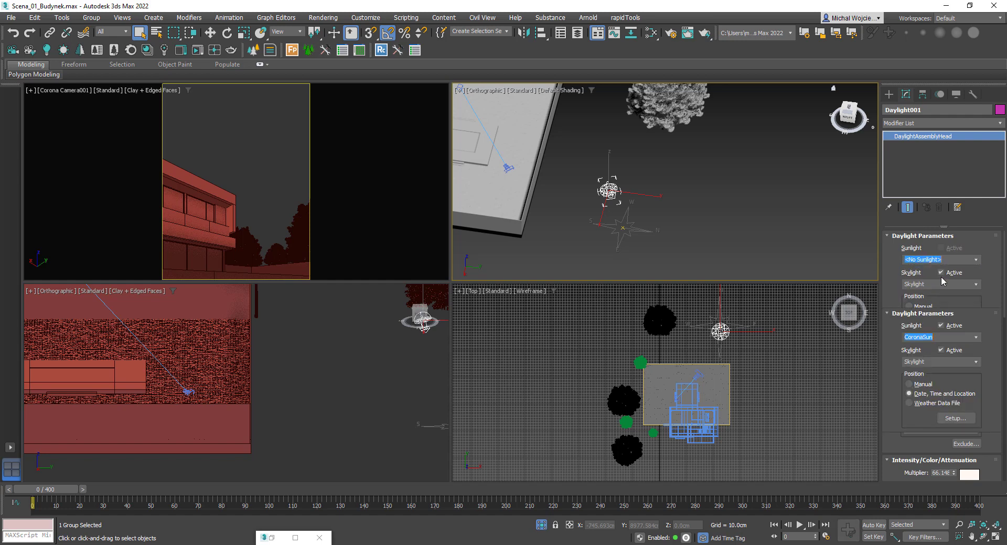
pyautogui.moveTo(634, 201); pyautogui.dragTo(697, 203, button='middle')
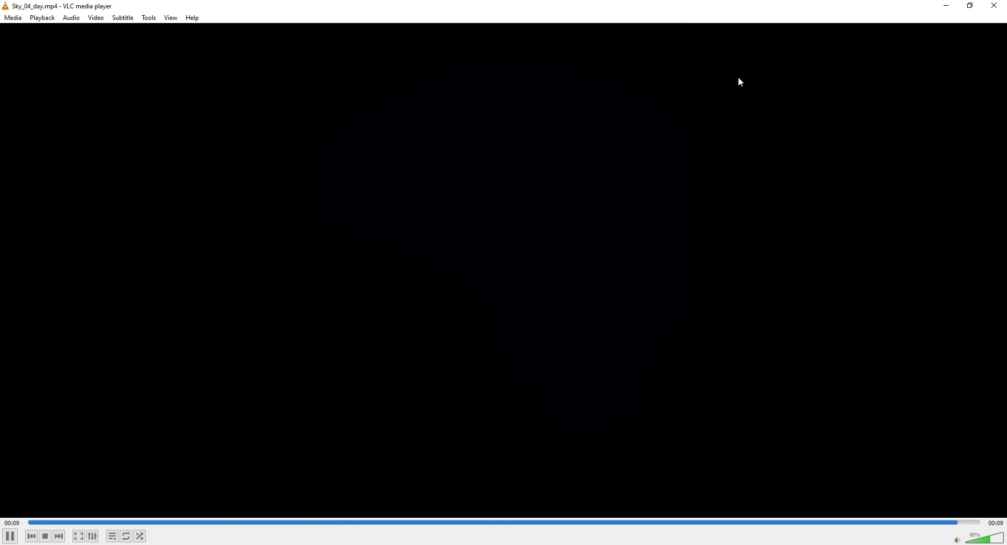
# Close VLC once the Sky_04_day.mp4 clip has finished playing
pyautogui.click(995, 7)
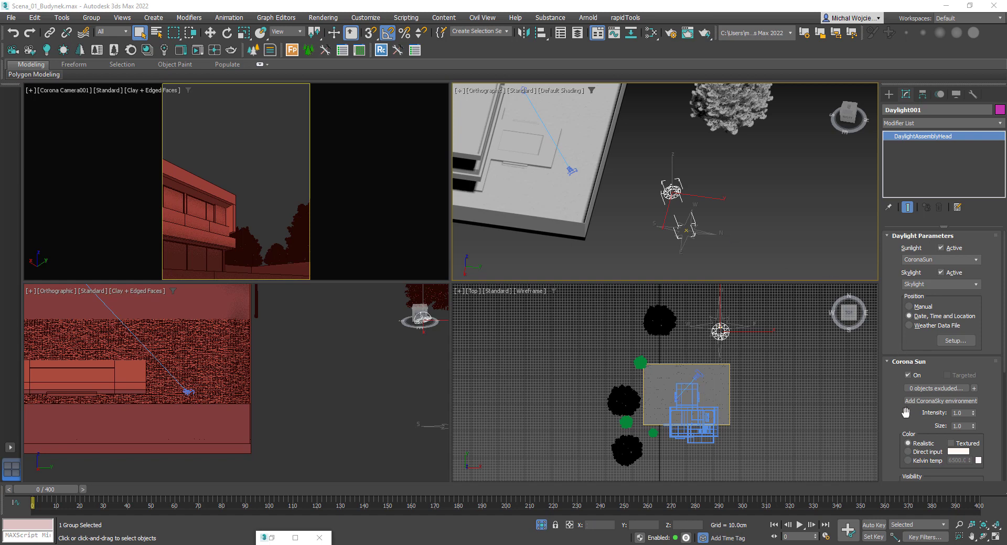
# Increase Daylight001's Orbital Scale in the Motion panel to about 3824 cm
pyautogui.moveTo(898, 383); pyautogui.dragTo(897, 180)
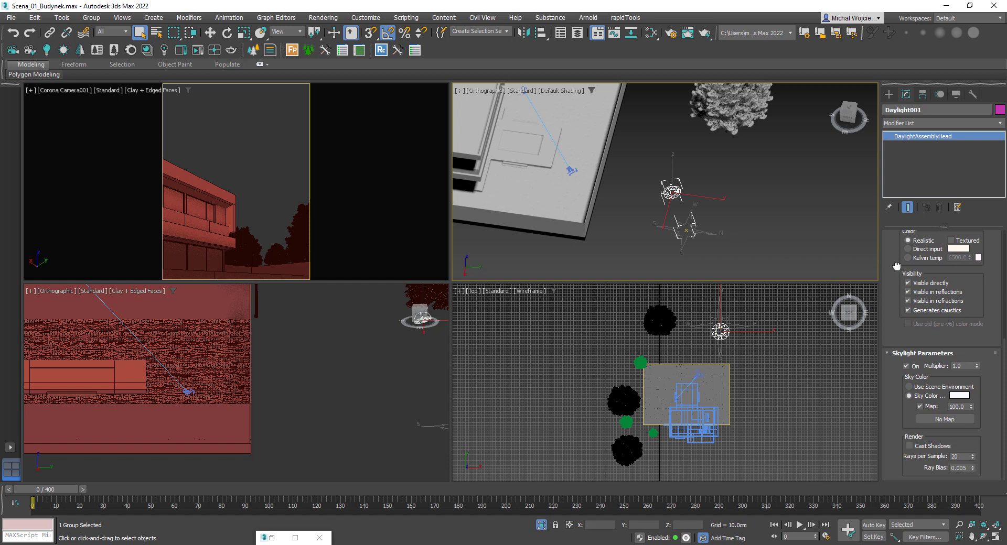
pyautogui.moveTo(898, 265); pyautogui.dragTo(884, 498)
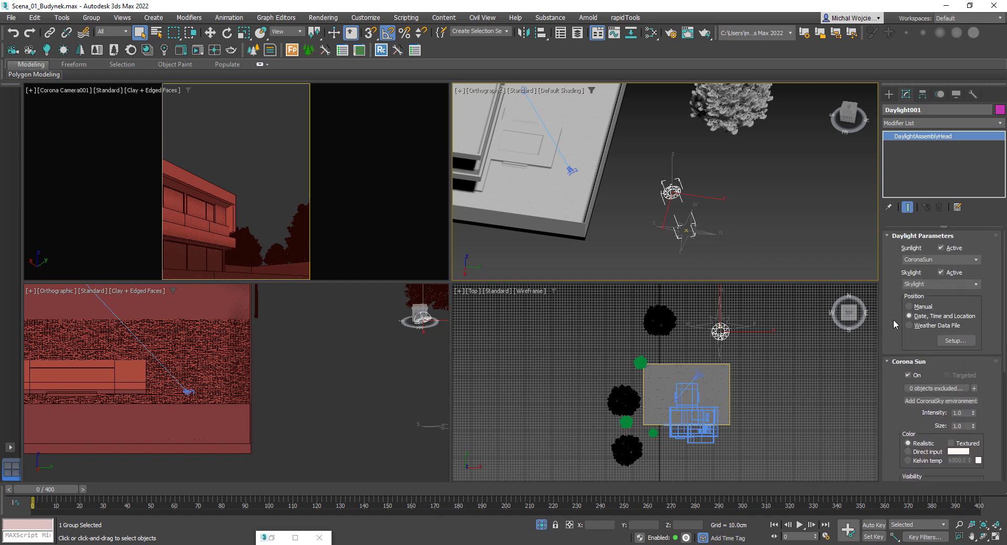
pyautogui.click(949, 341)
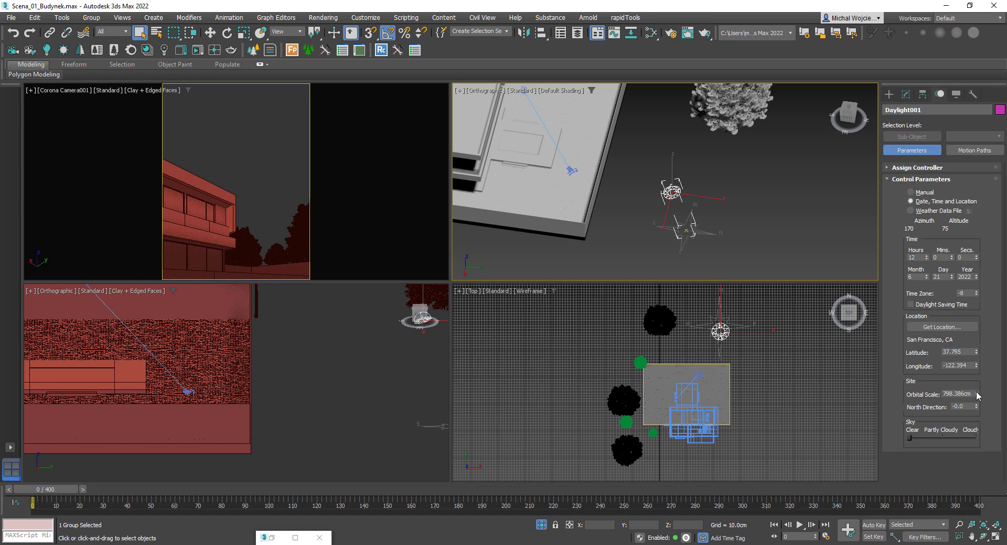
pyautogui.moveTo(977, 396); pyautogui.dragTo(979, 159)
# Select the Compass001 rose and move it toward the building
pyautogui.click(764, 223)
pyautogui.scroll(-3, 764, 224)
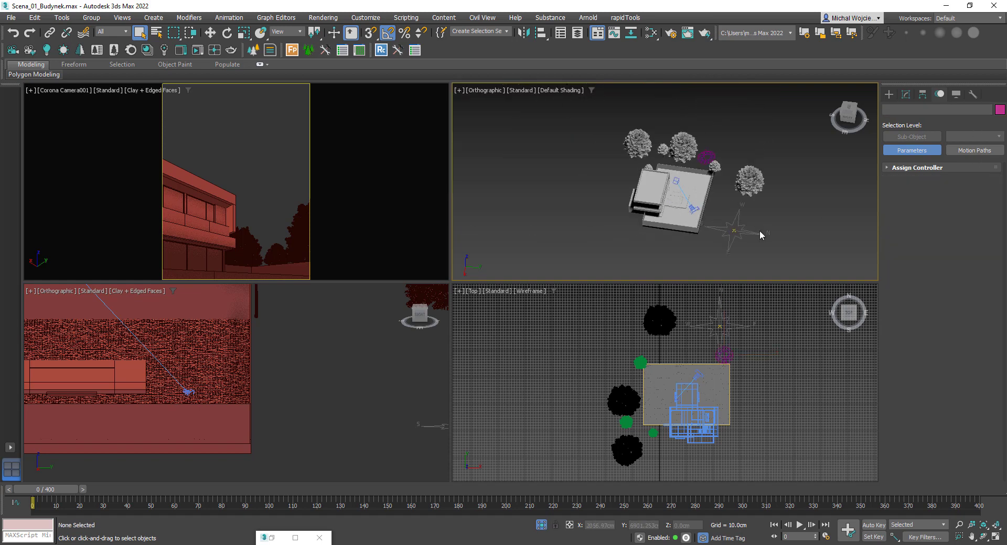
pyautogui.scroll(5, 746, 242)
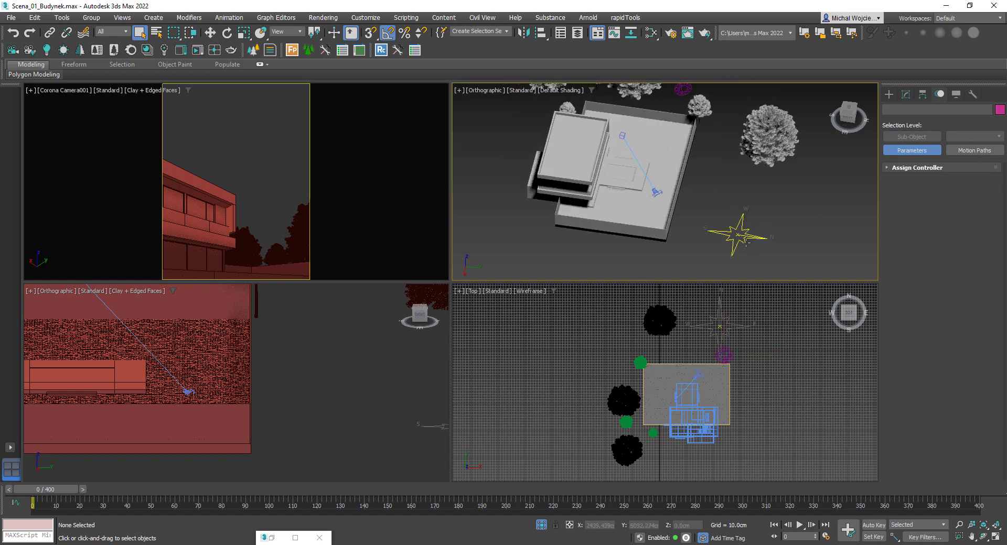
pyautogui.click(746, 243)
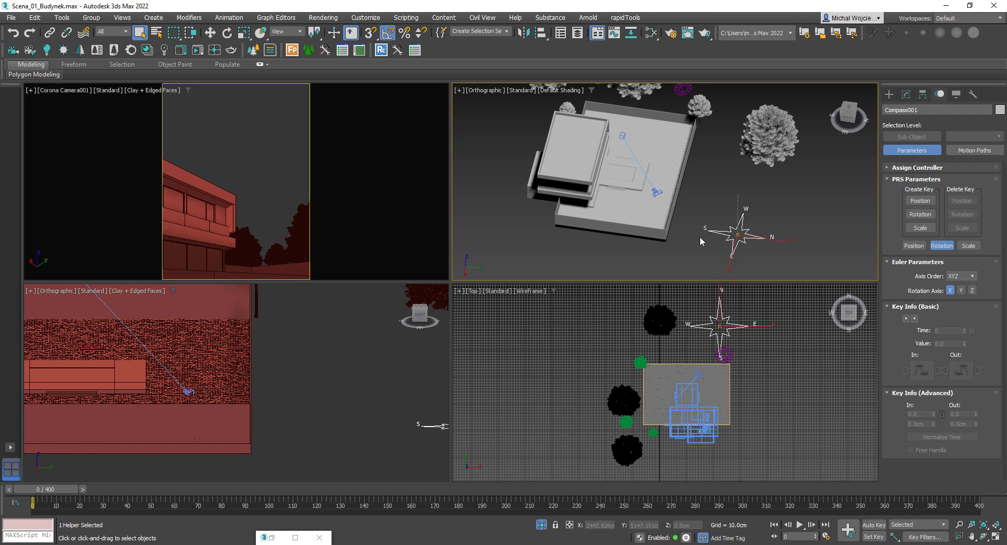
pyautogui.keyDown('alt'); pyautogui.moveTo(683, 250); pyautogui.dragTo(632, 226, button='middle'); pyautogui.keyUp('alt')
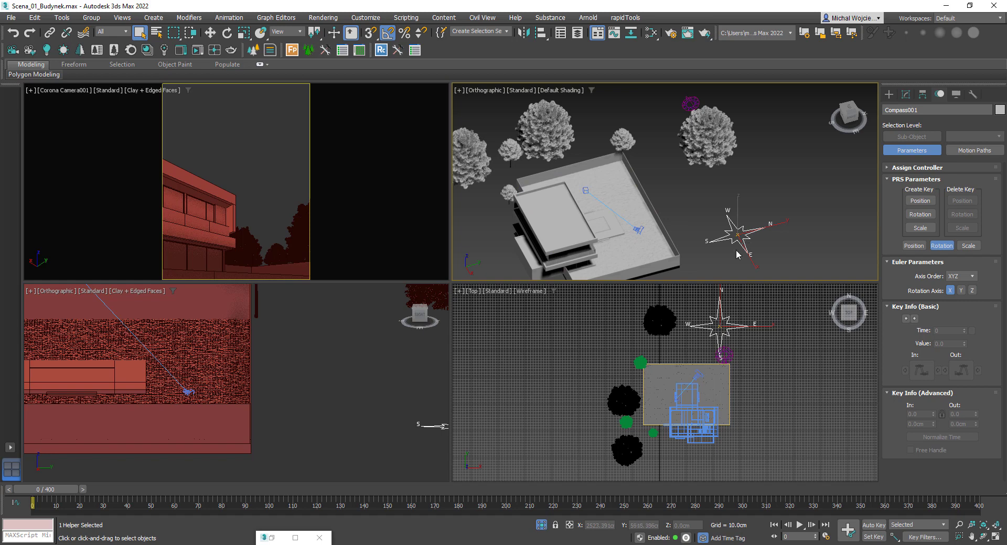
pyautogui.press('w')
pyautogui.moveTo(755, 237)
pyautogui.mouseDown()
pyautogui.moveTo(697, 210)
pyautogui.moveTo(772, 210)
pyautogui.moveTo(703, 237)
pyautogui.moveTo(758, 239)
pyautogui.mouseUp()
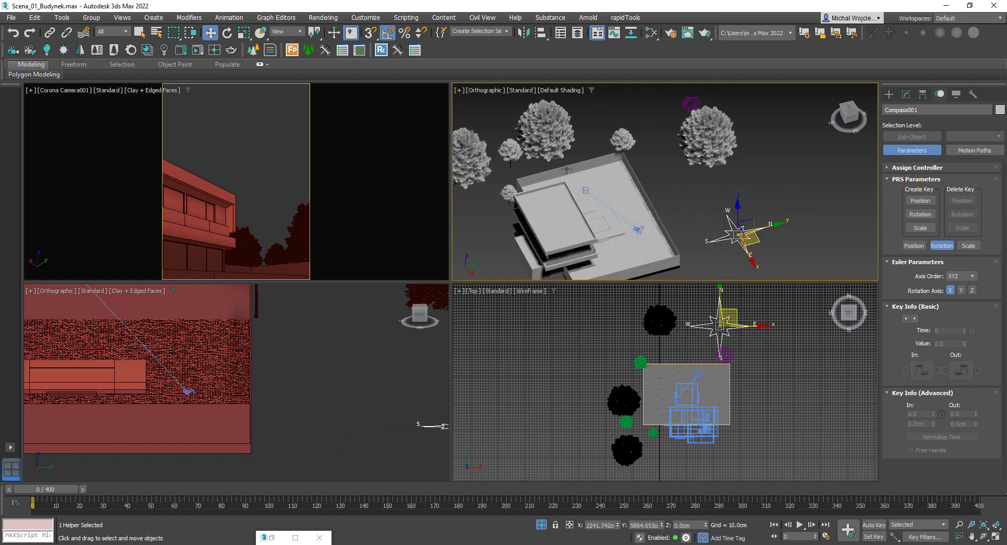
# Align Compass001's X, Y and Z position to the camera target's pivot point
pyautogui.click(540, 33)
pyautogui.scroll(8, 635, 228)
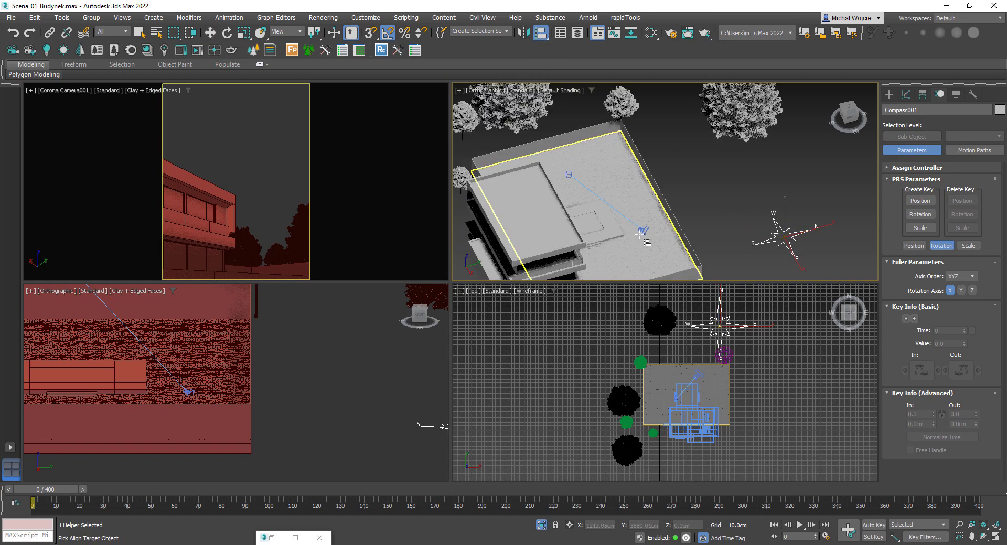
pyautogui.click(652, 223)
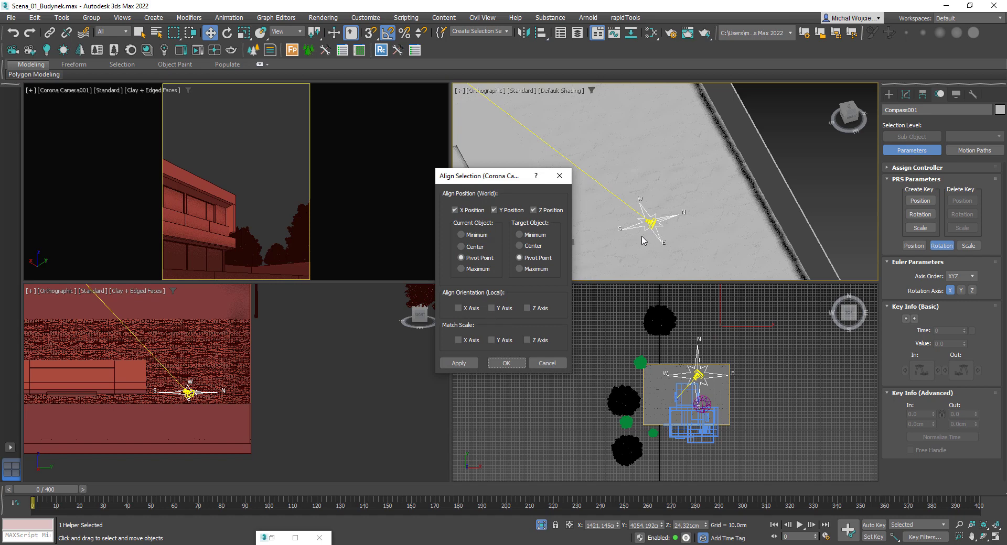
pyautogui.click(467, 363)
pyautogui.click(506, 363)
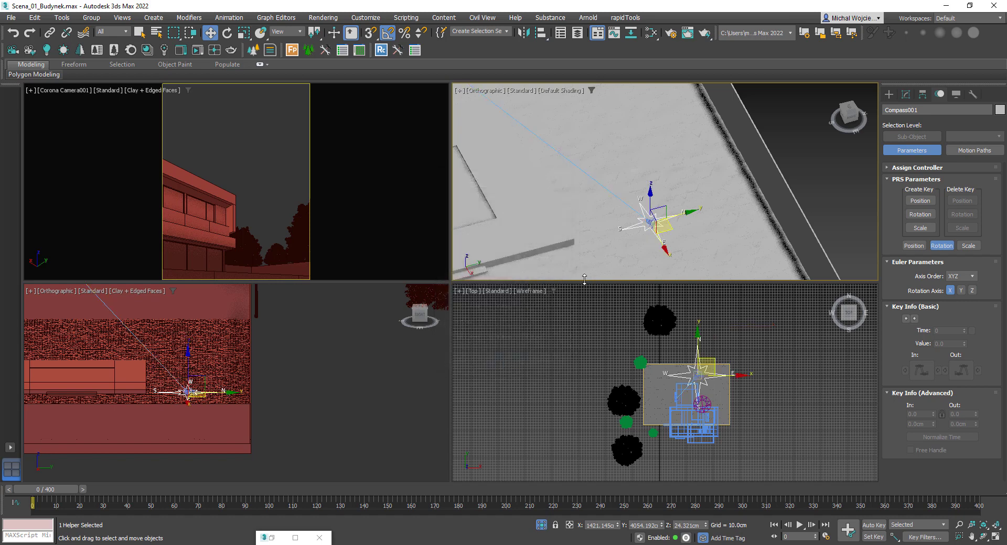
pyautogui.click(267, 151)
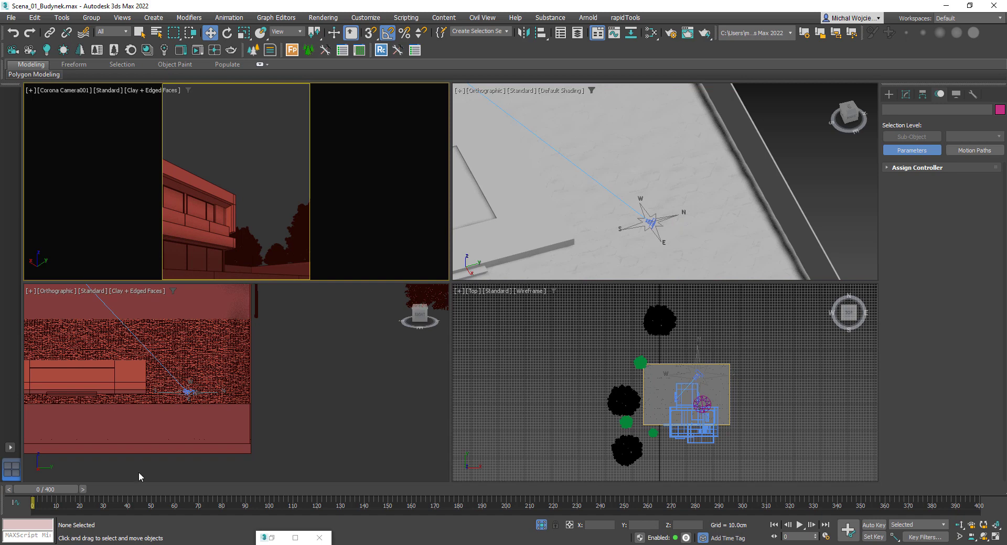
# Set Daylight001's time to early morning, 7:20, giving a low sun at altitude 12
pyautogui.click(702, 405)
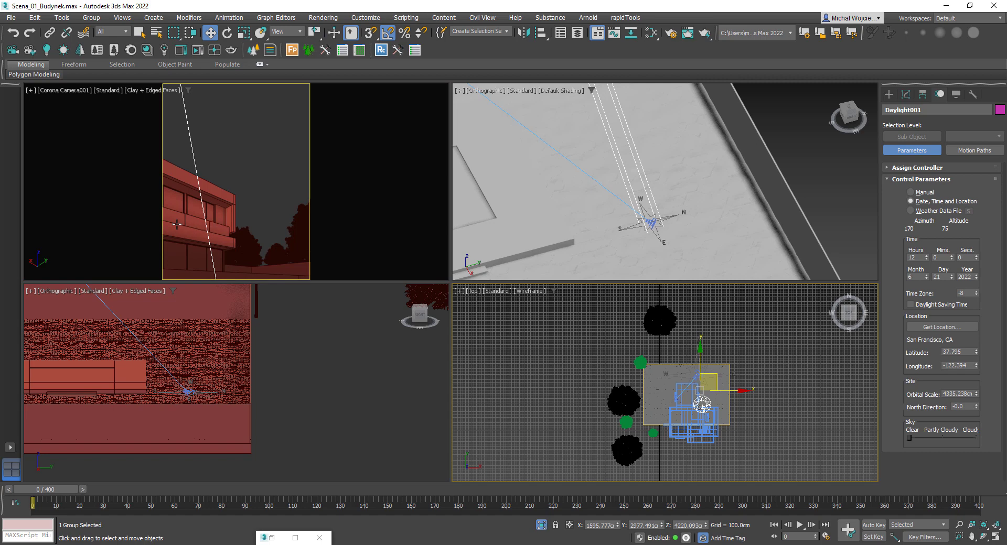
pyautogui.click(906, 94)
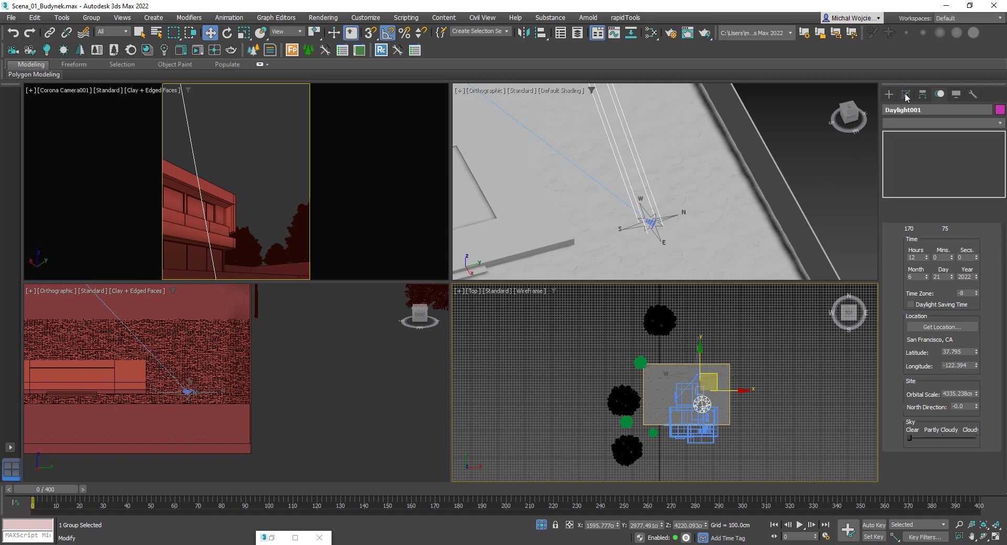
pyautogui.click(940, 95)
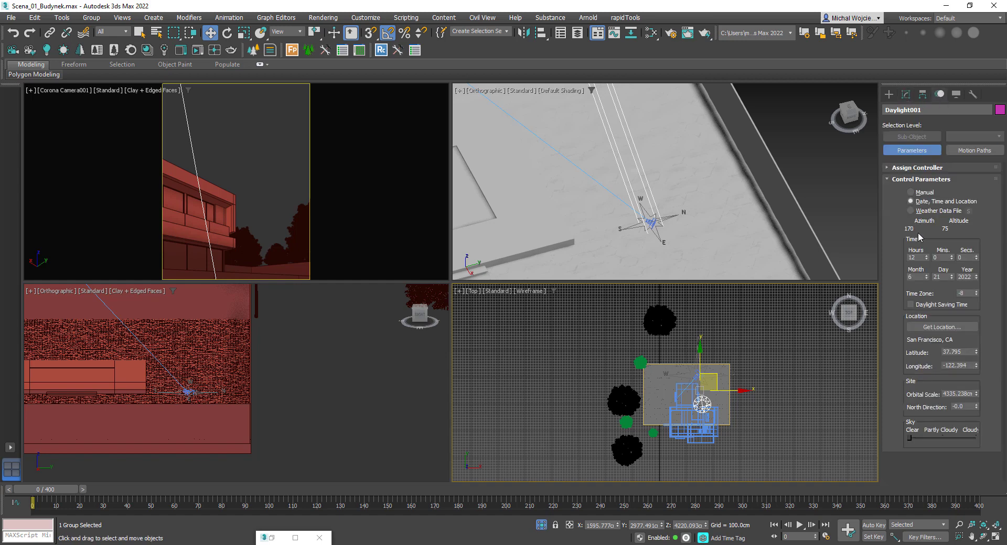
pyautogui.moveTo(925, 259); pyautogui.dragTo(927, 264)
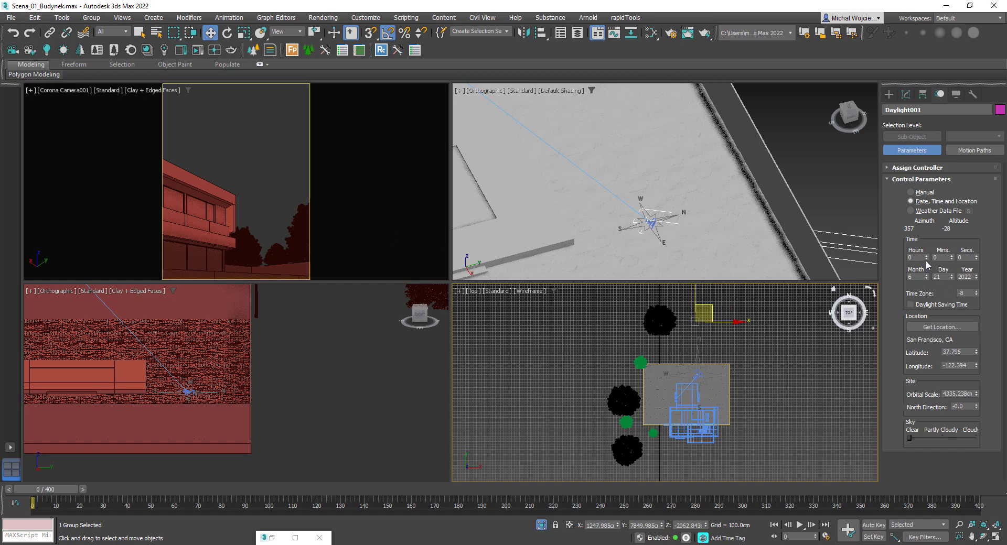
pyautogui.moveTo(927, 261); pyautogui.dragTo(928, 253)
# Change the lower-left viewport to Front view and select the compass rose
pyautogui.rightClick(308, 353)
pyautogui.press('f')
pyautogui.scroll(-4, 308, 353)
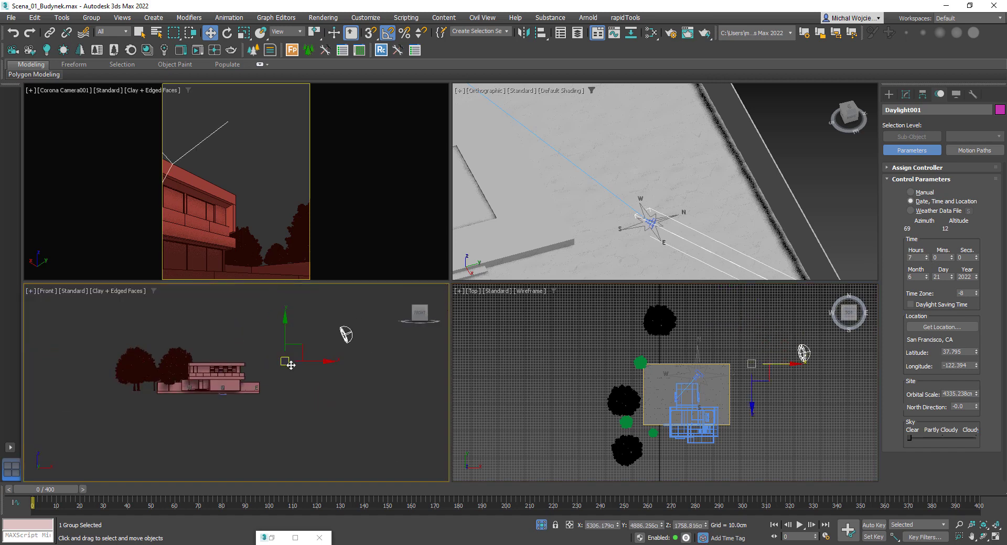
pyautogui.click(632, 228)
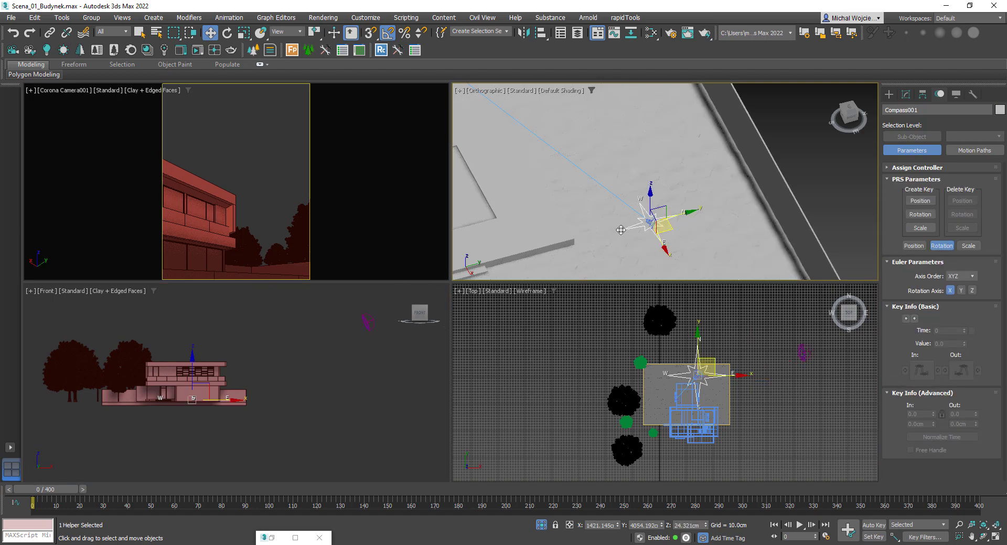
# Rotate Compass001 to -135° on Z and show the camera view in wireframe
pyautogui.press('e')
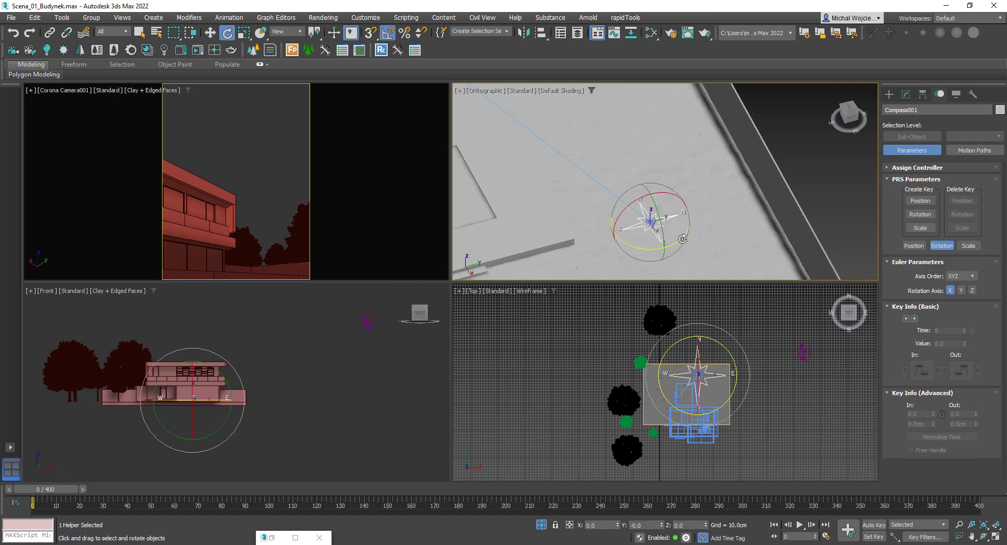
pyautogui.moveTo(681, 239)
pyautogui.mouseDown()
pyautogui.moveTo(578, 266)
pyautogui.moveTo(609, 261)
pyautogui.mouseUp()
pyautogui.rightClick(253, 201)
pyautogui.press('F3')
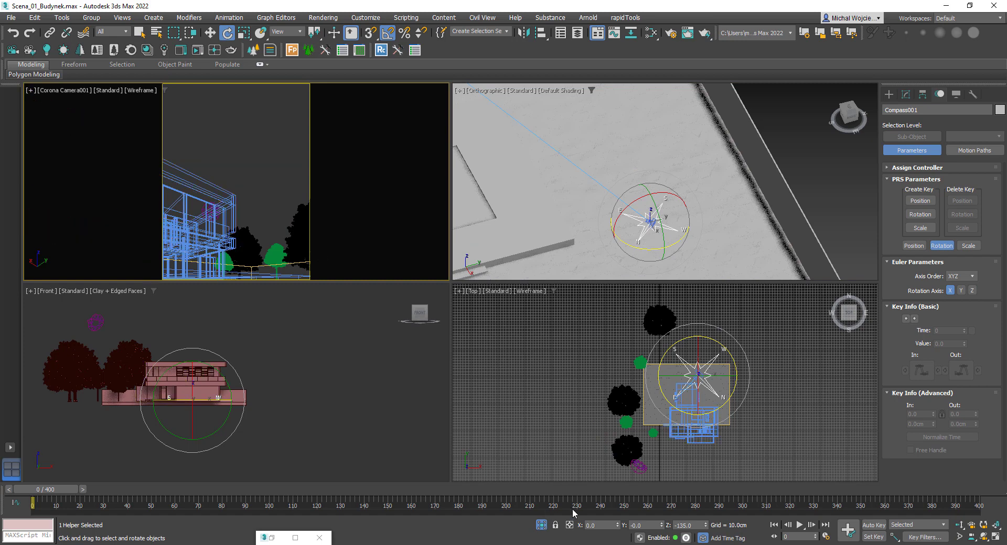
# Set Daylight001's time to 8:46, giving azimuth 93 and altitude 44
pyautogui.click(905, 95)
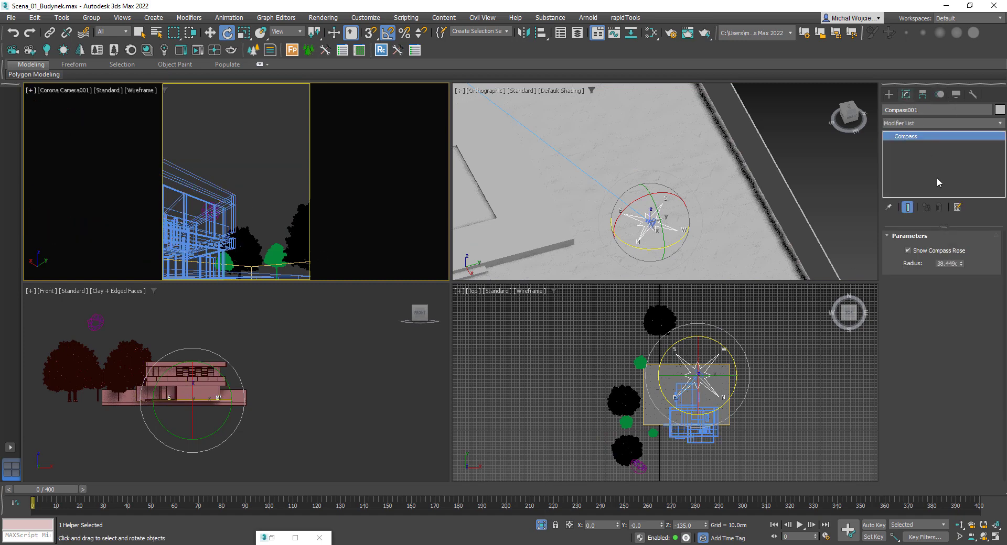
pyautogui.click(938, 93)
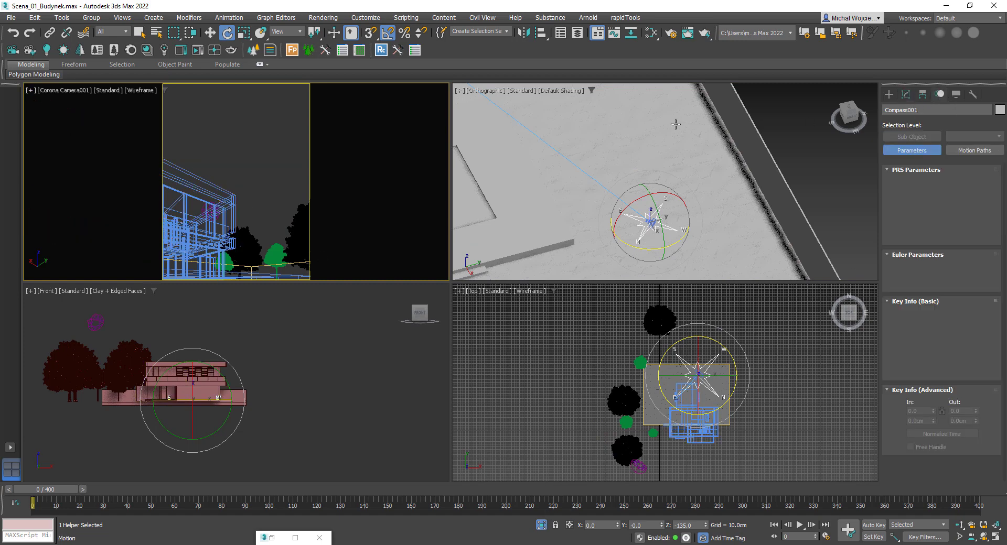
pyautogui.click(95, 322)
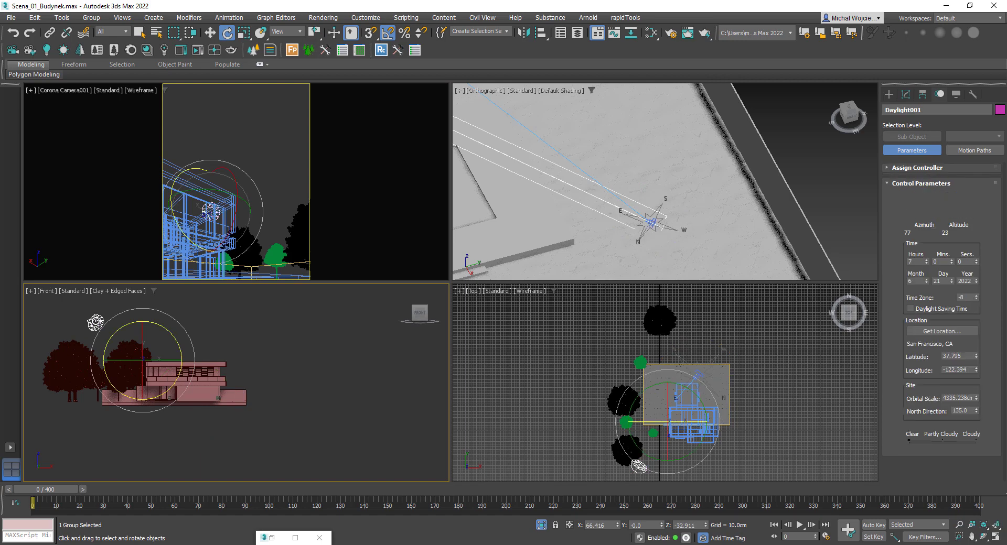
pyautogui.click(927, 255)
pyautogui.moveTo(951, 257); pyautogui.dragTo(940, 245)
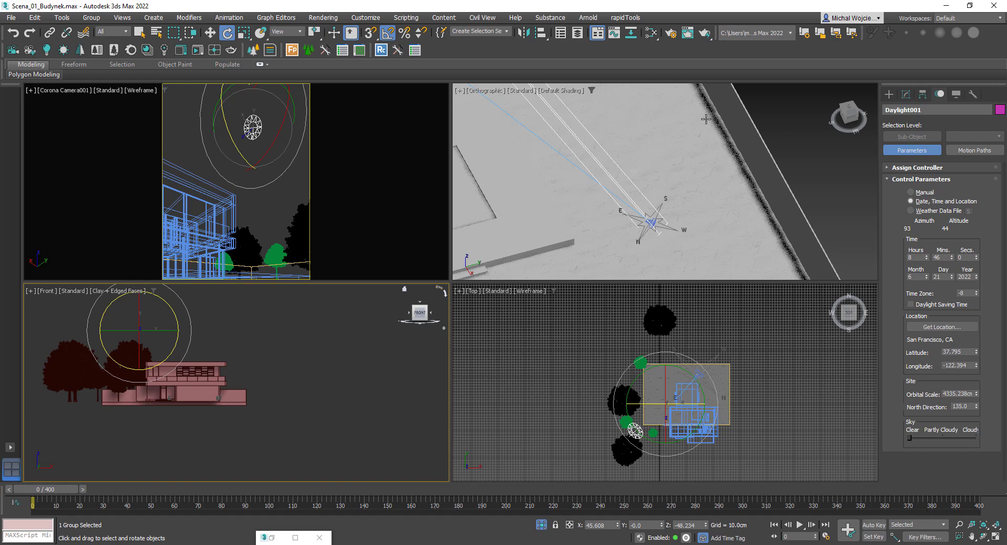
# Check Render Setup's 0–250 frame range and the Sky_04.jpg output file in renderoutput\Sky_04
pyautogui.click(672, 34)
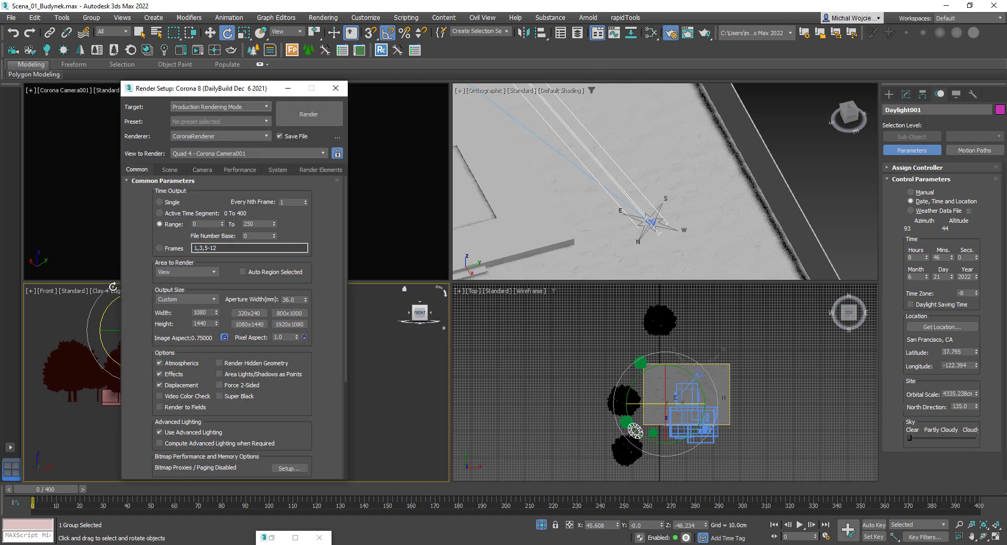
pyautogui.moveTo(189, 94); pyautogui.dragTo(379, 73)
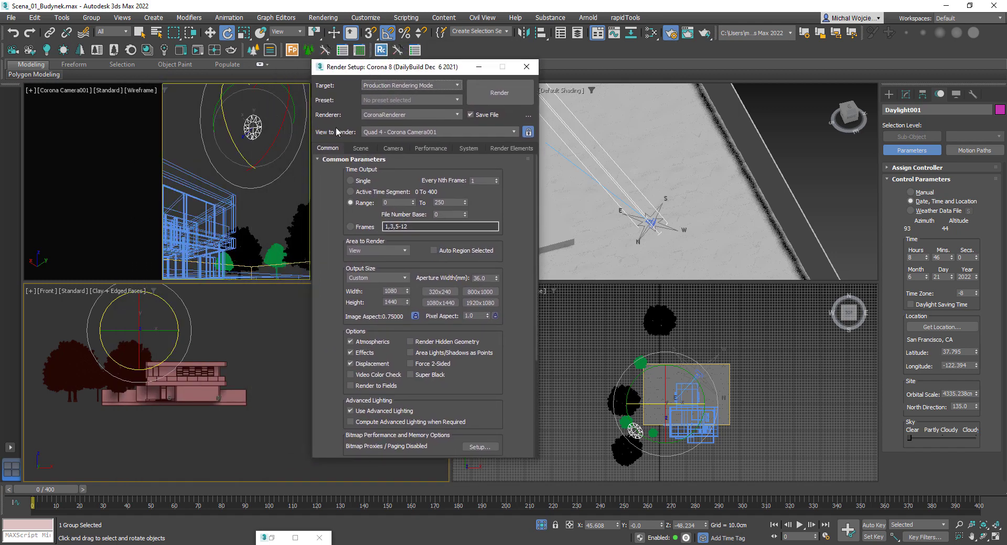
pyautogui.doubleClick(395, 203)
pyautogui.moveTo(509, 363); pyautogui.dragTo(527, 272)
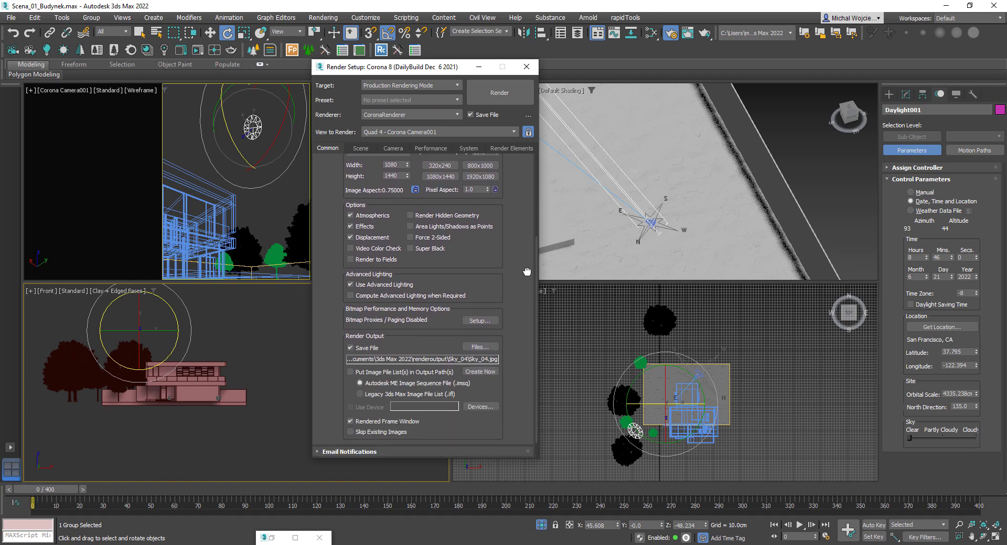
pyautogui.click(485, 349)
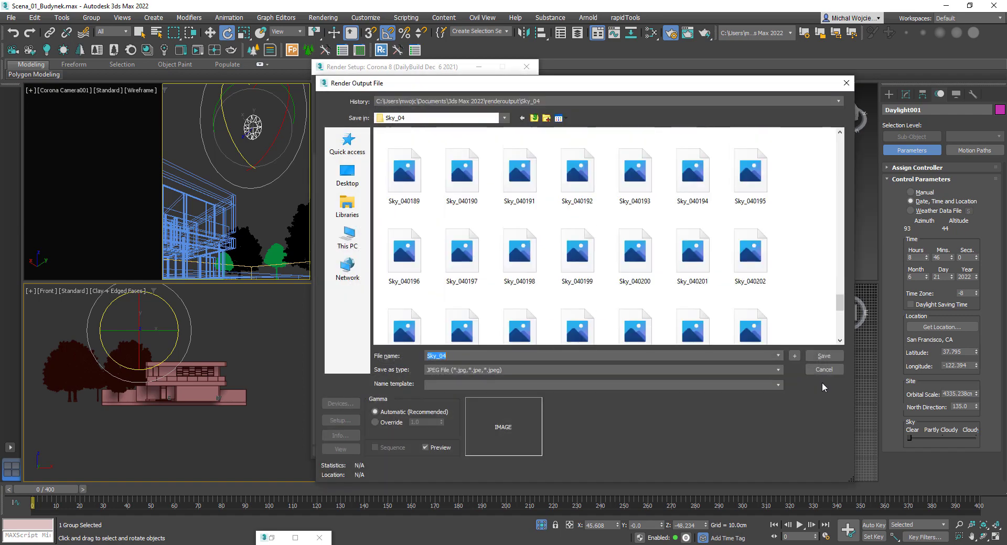
pyautogui.scroll(-10, 794, 286)
pyautogui.click(823, 370)
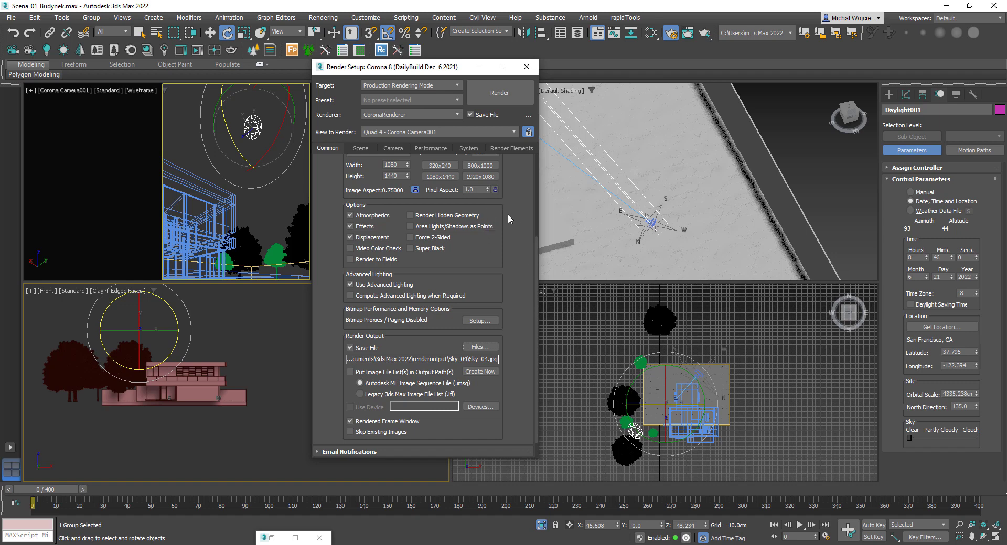
pyautogui.scroll(5, 508, 214)
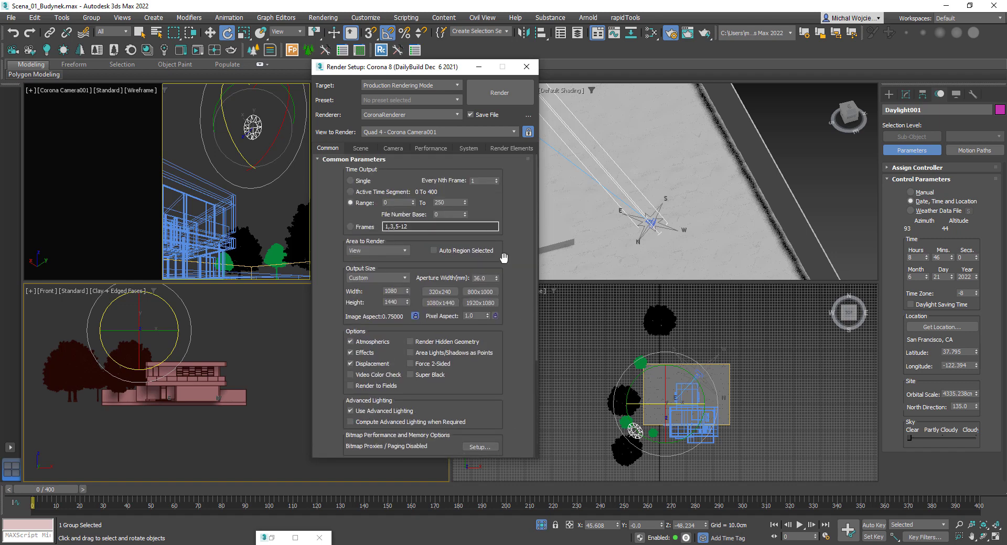